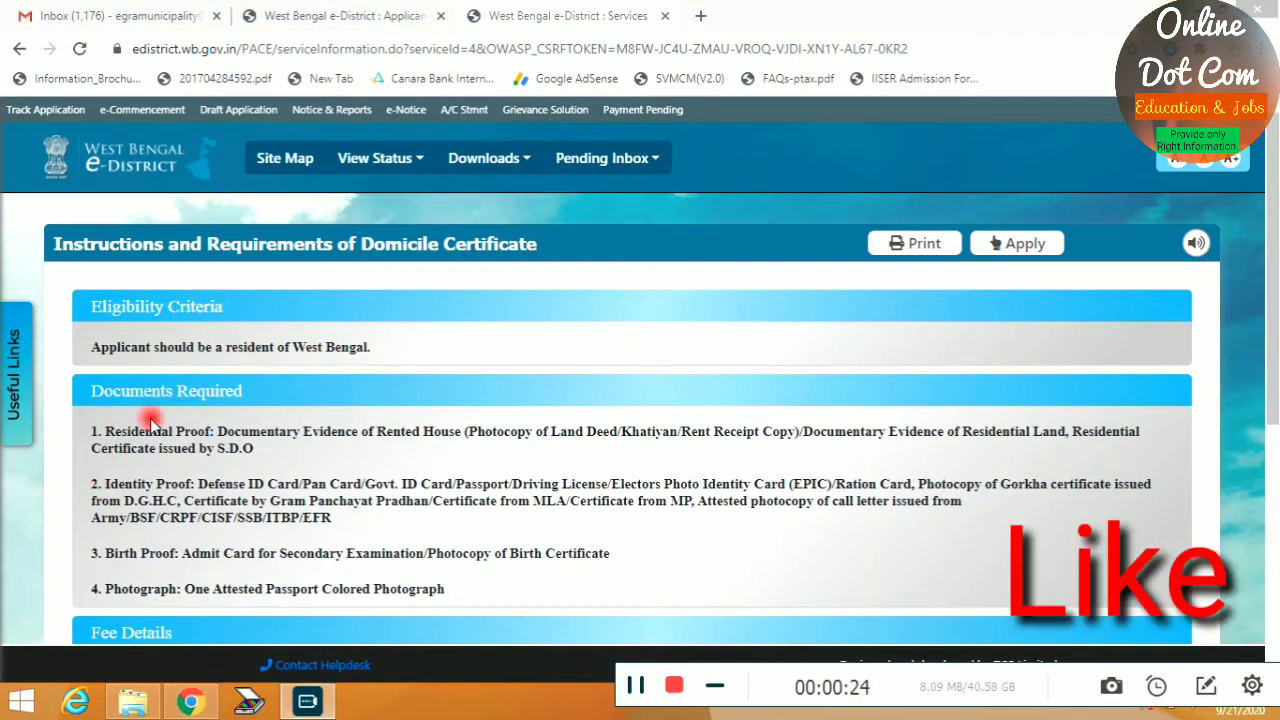
Tick the Aadhaar and personal details authorisation, then start the Domicile Certificate application
{"action": "scroll", "coordinate": [200, 420], "scroll_direction": "down", "scroll_amount": 2}
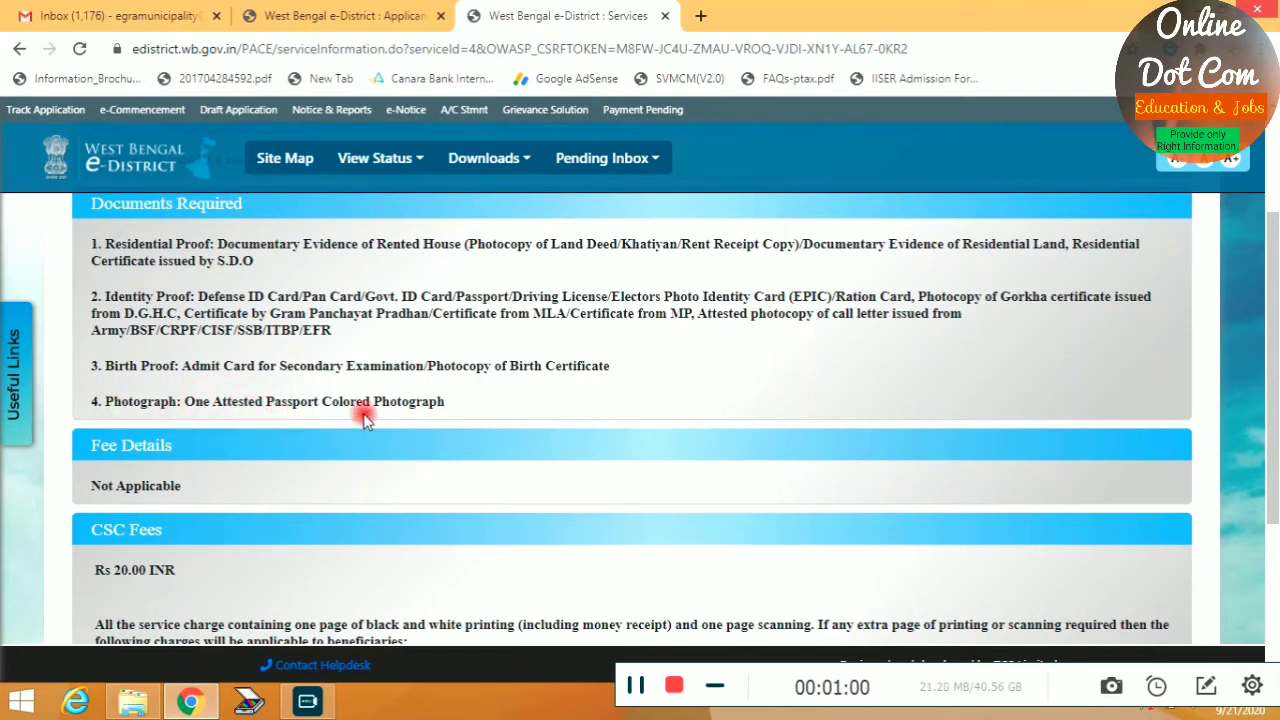
{"action": "scroll", "coordinate": [363, 413], "scroll_direction": "down", "scroll_amount": 3}
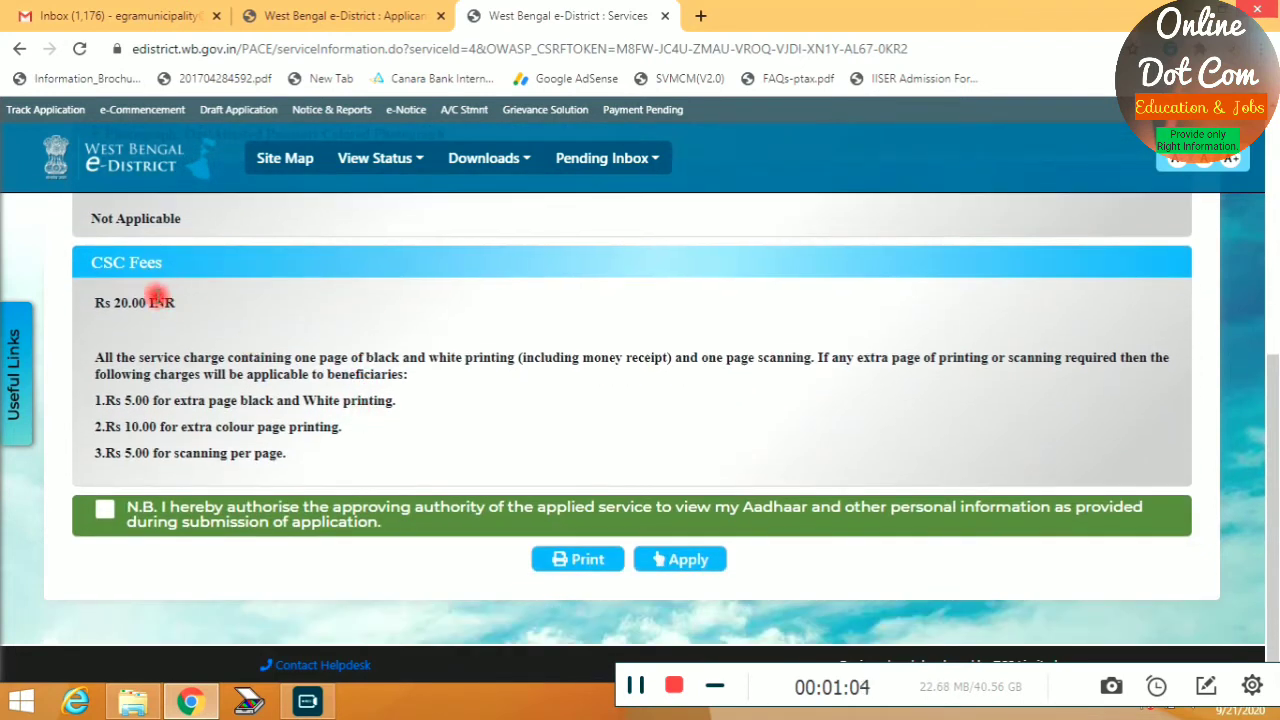
{"action": "left_click", "coordinate": [105, 515]}
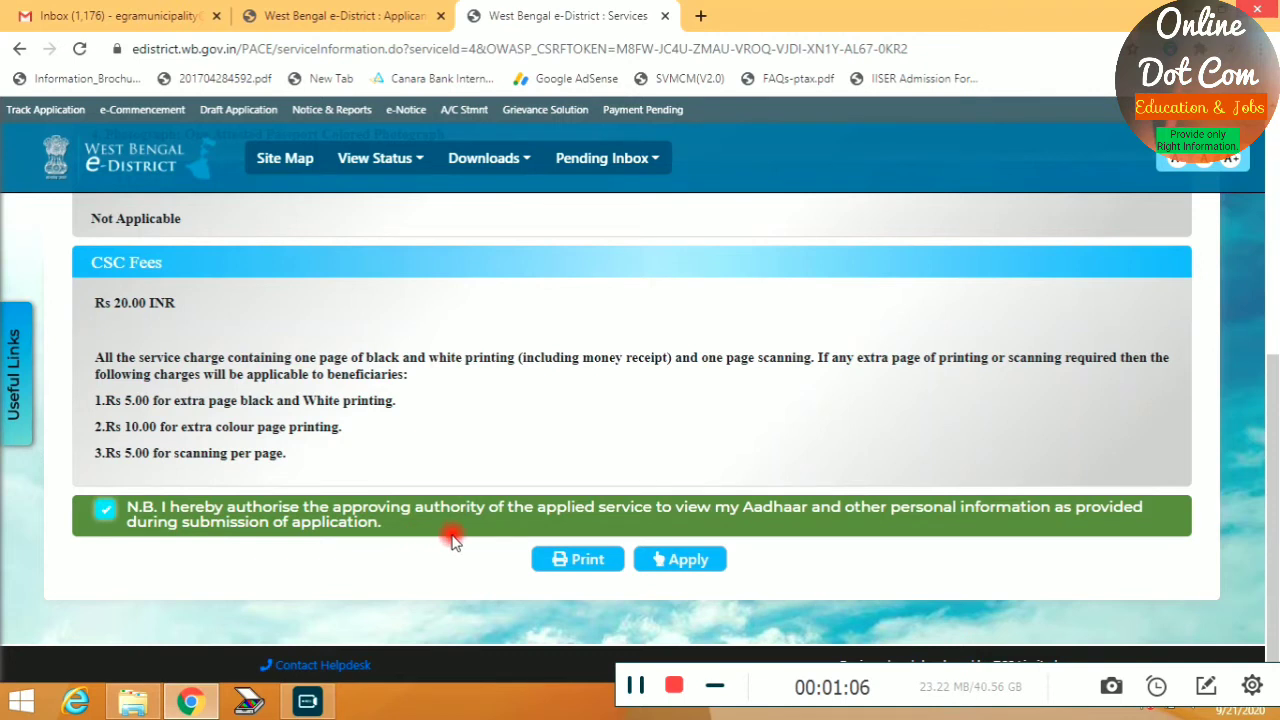
{"action": "left_click", "coordinate": [676, 565]}
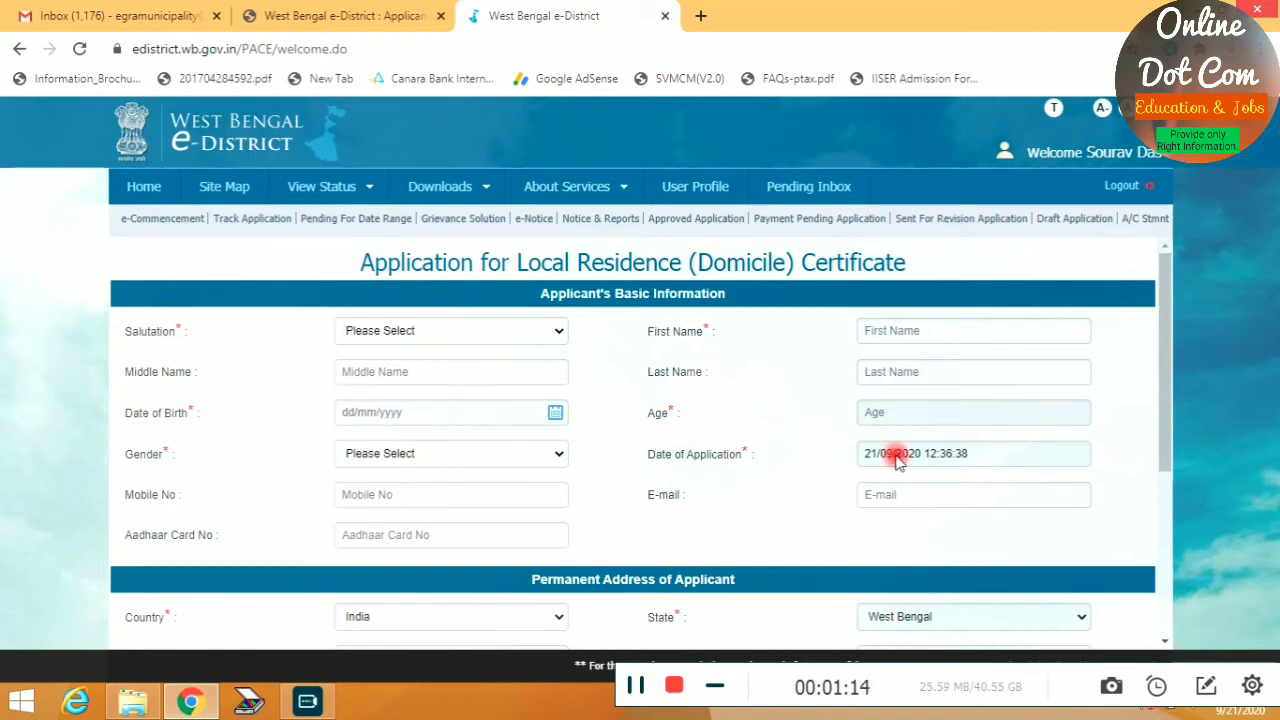
Set salutation Mr. and enter the applicant's first and last name
{"action": "left_click", "coordinate": [491, 338]}
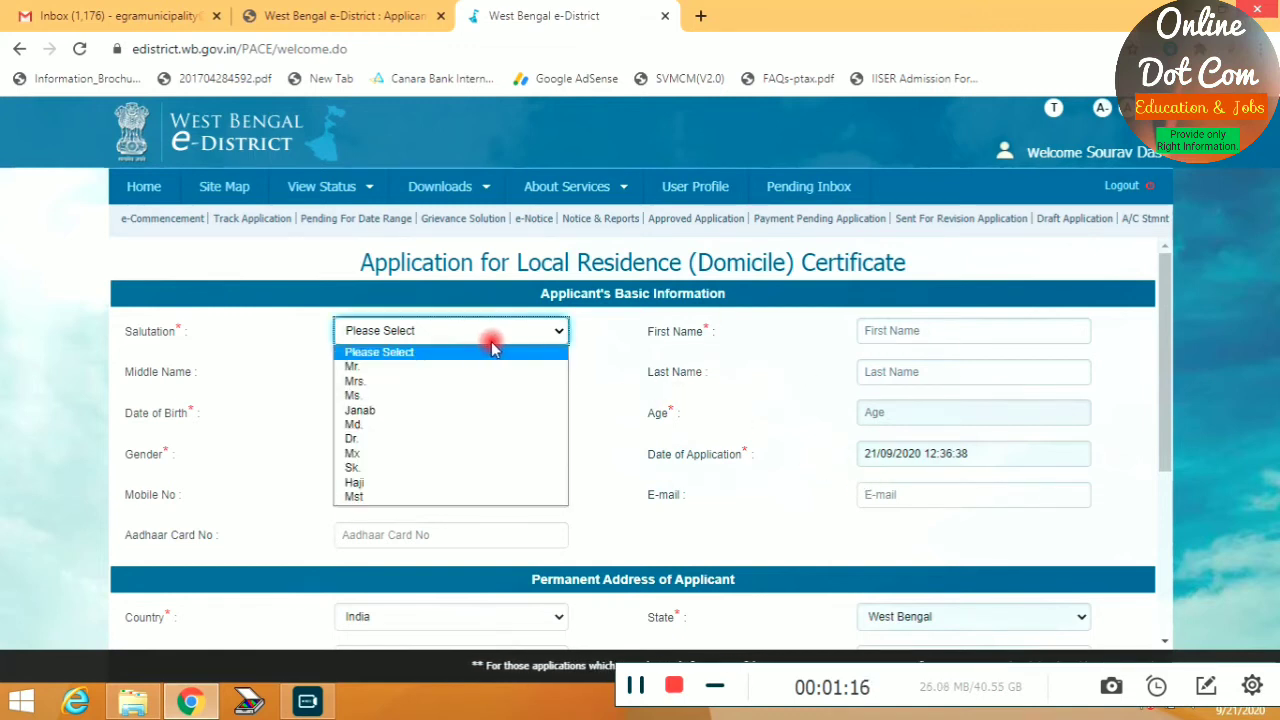
{"action": "left_click", "coordinate": [349, 366]}
{"action": "left_click", "coordinate": [928, 325]}
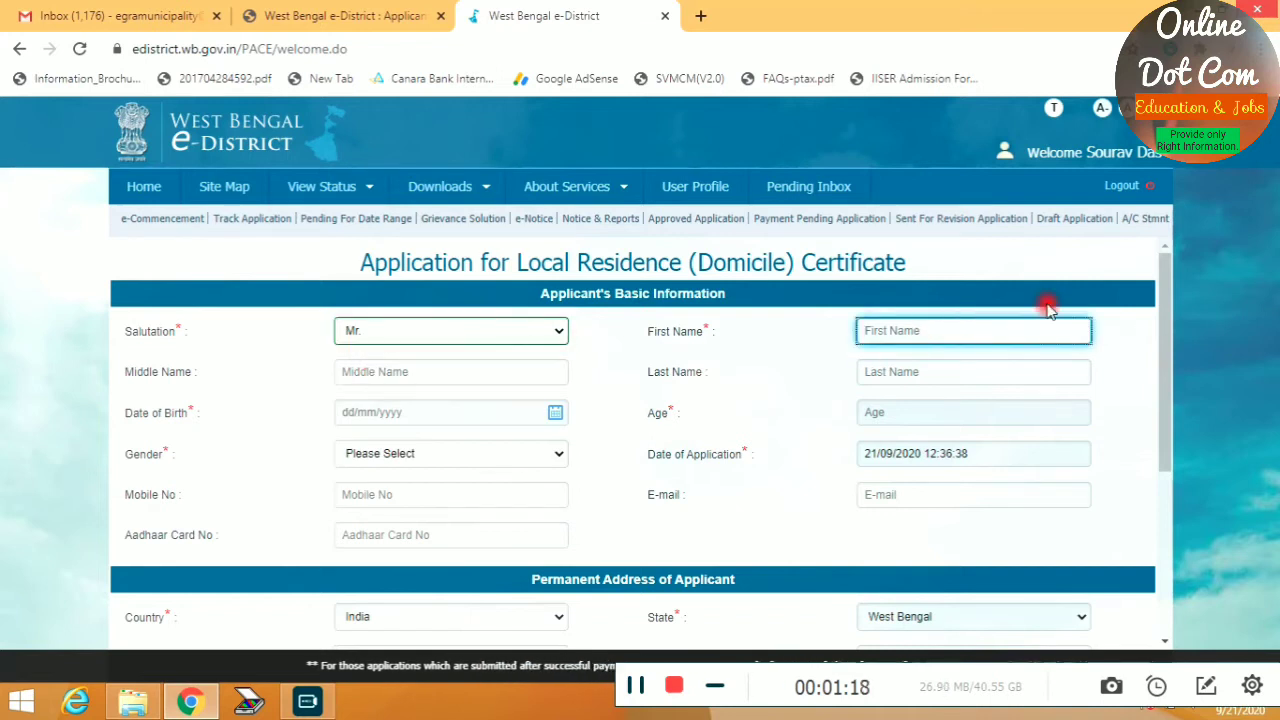
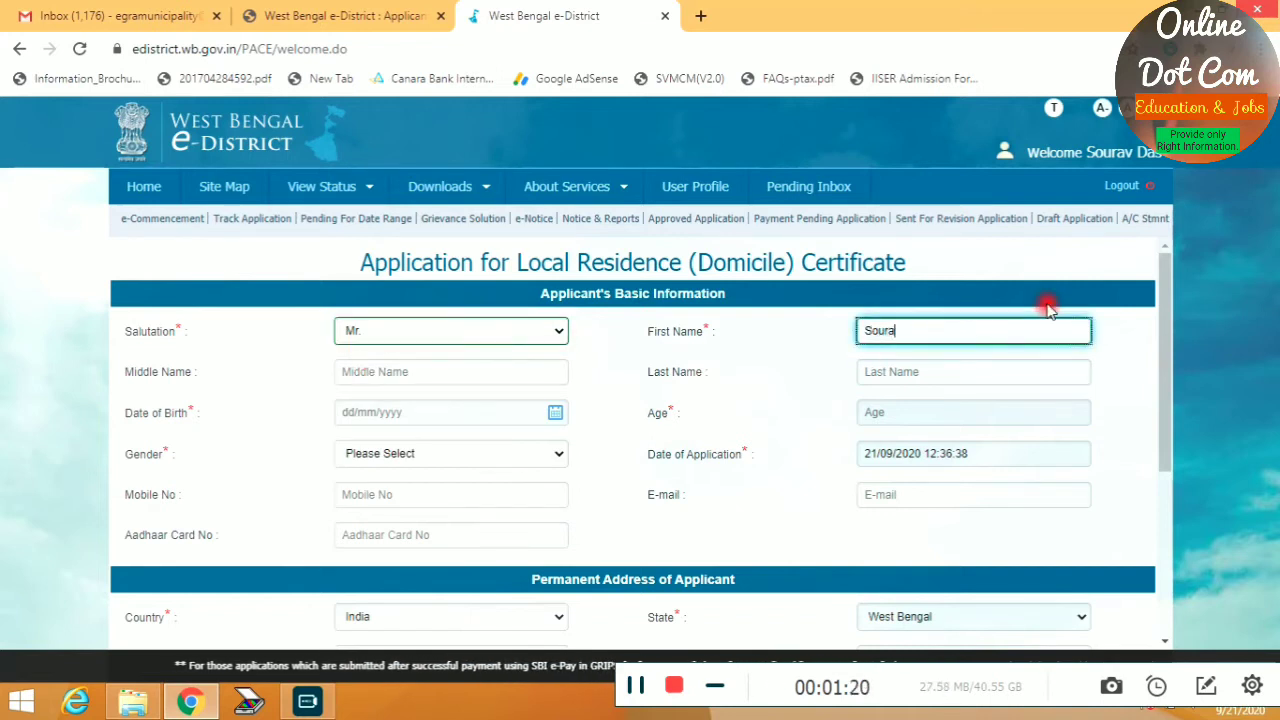
{"action": "key", "text": "Tab"}
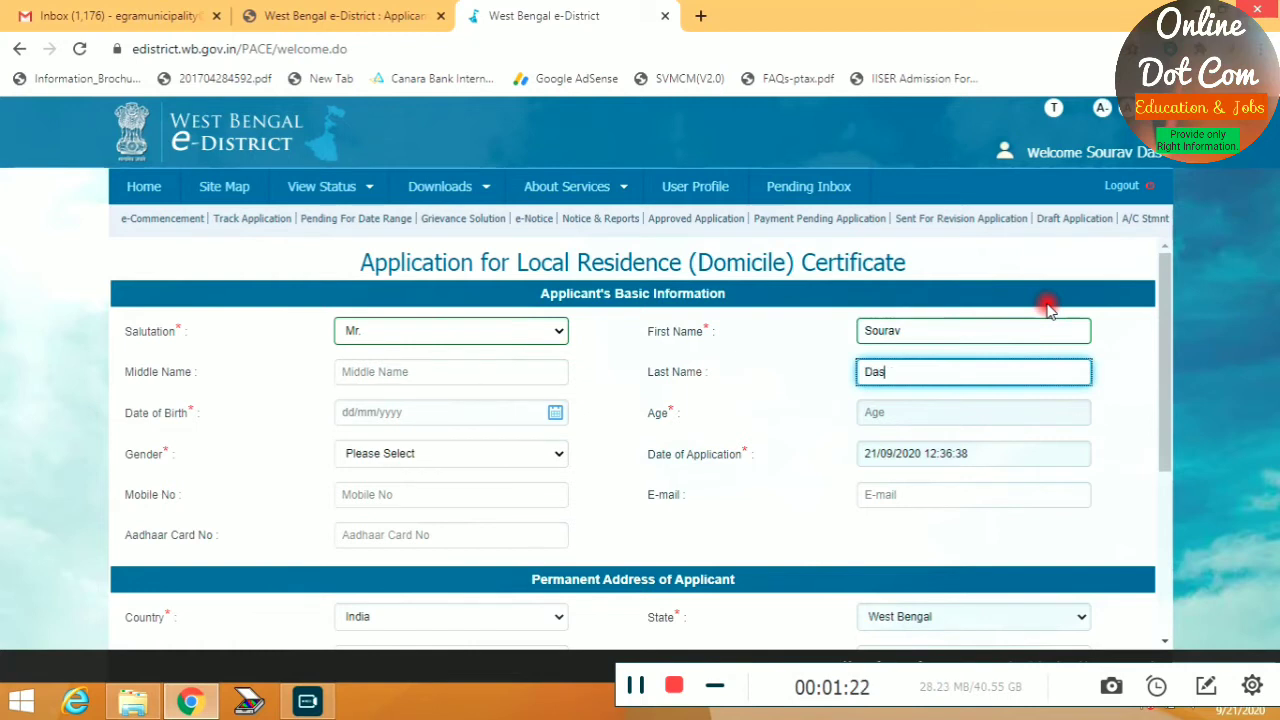
{"action": "key", "text": "Tab"}
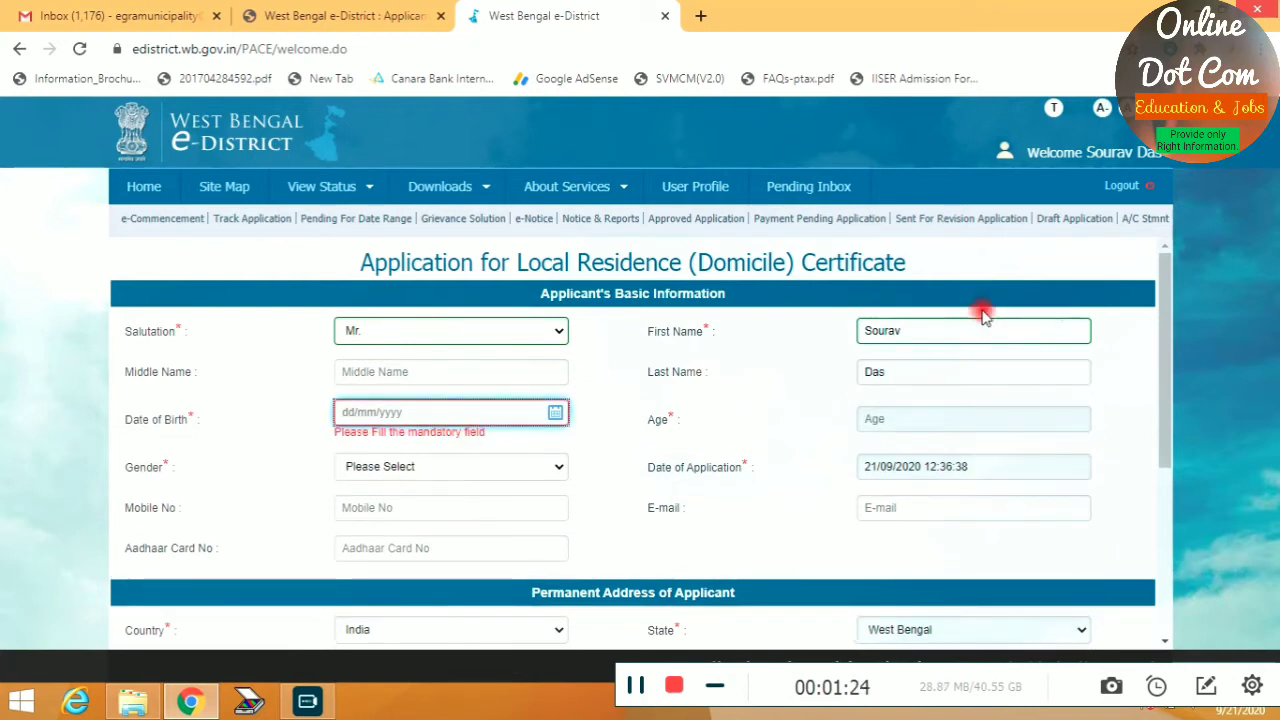
{"action": "left_click", "coordinate": [555, 412]}
{"action": "left_click", "coordinate": [483, 441]}
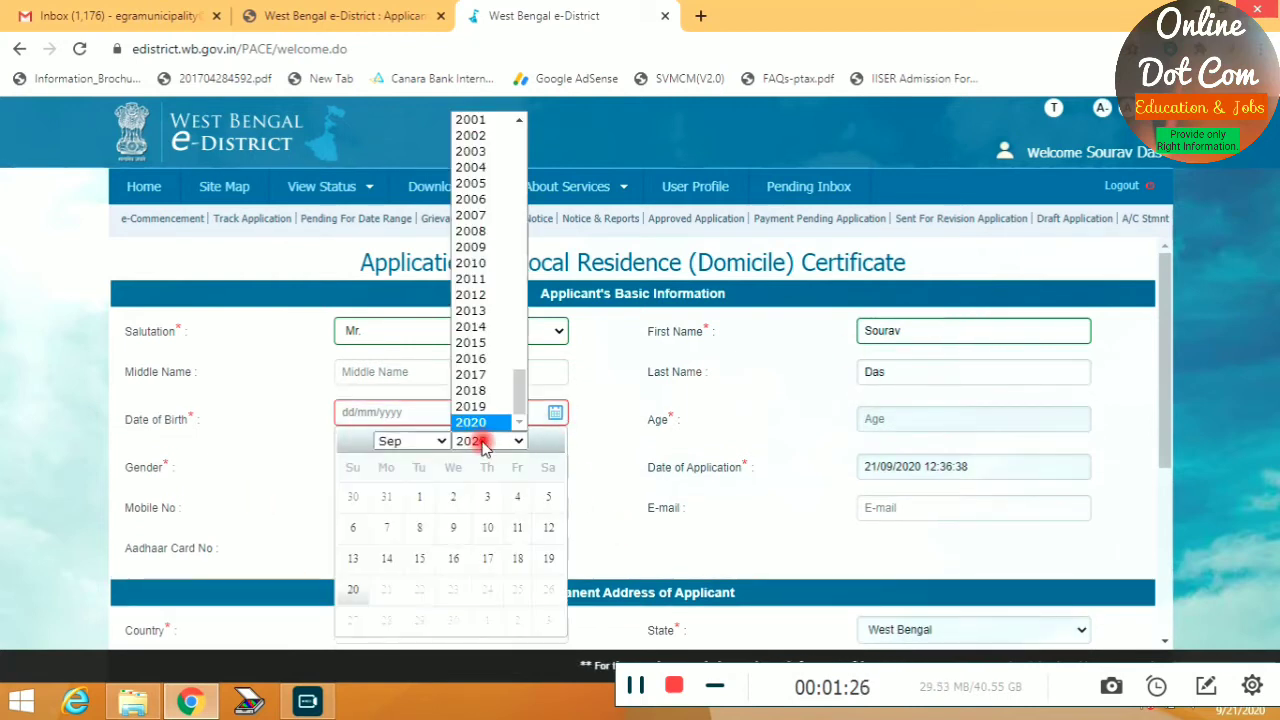
{"action": "scroll", "coordinate": [483, 220], "scroll_direction": "up", "scroll_amount": 15}
{"action": "scroll", "coordinate": [486, 300], "scroll_direction": "down", "scroll_amount": 8}
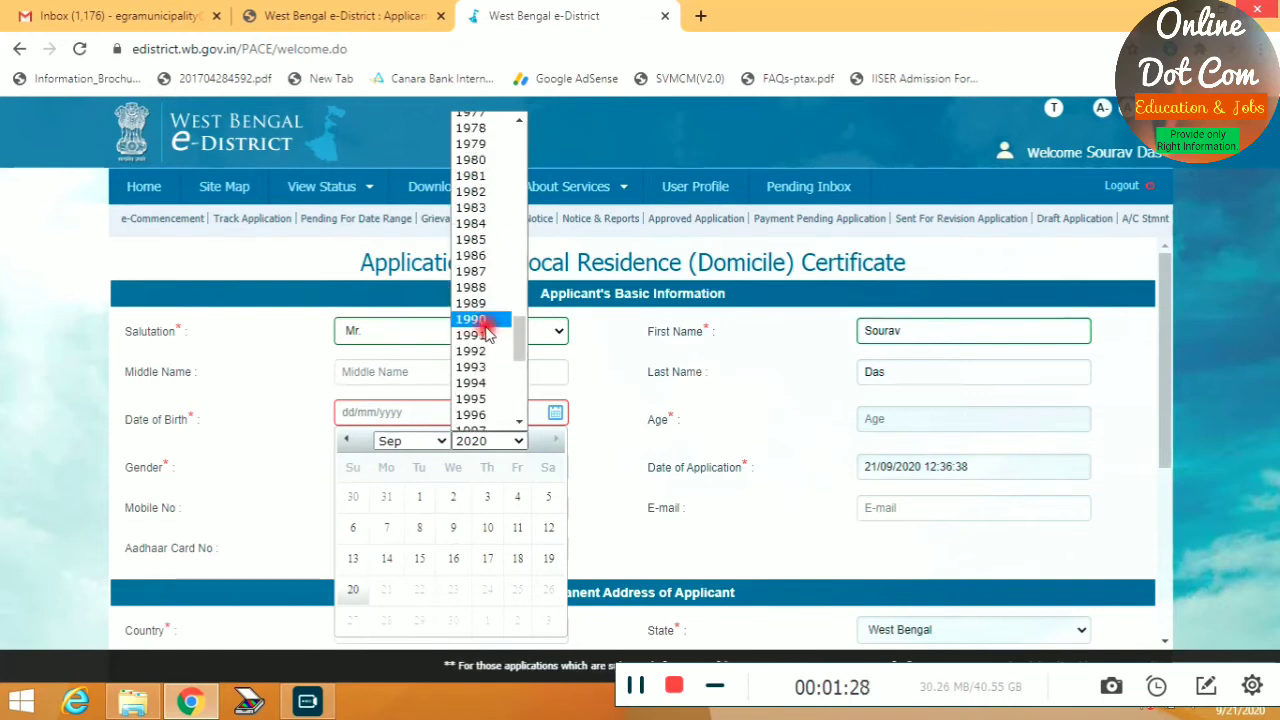
{"action": "left_click", "coordinate": [480, 239]}
{"action": "left_click", "coordinate": [423, 441]}
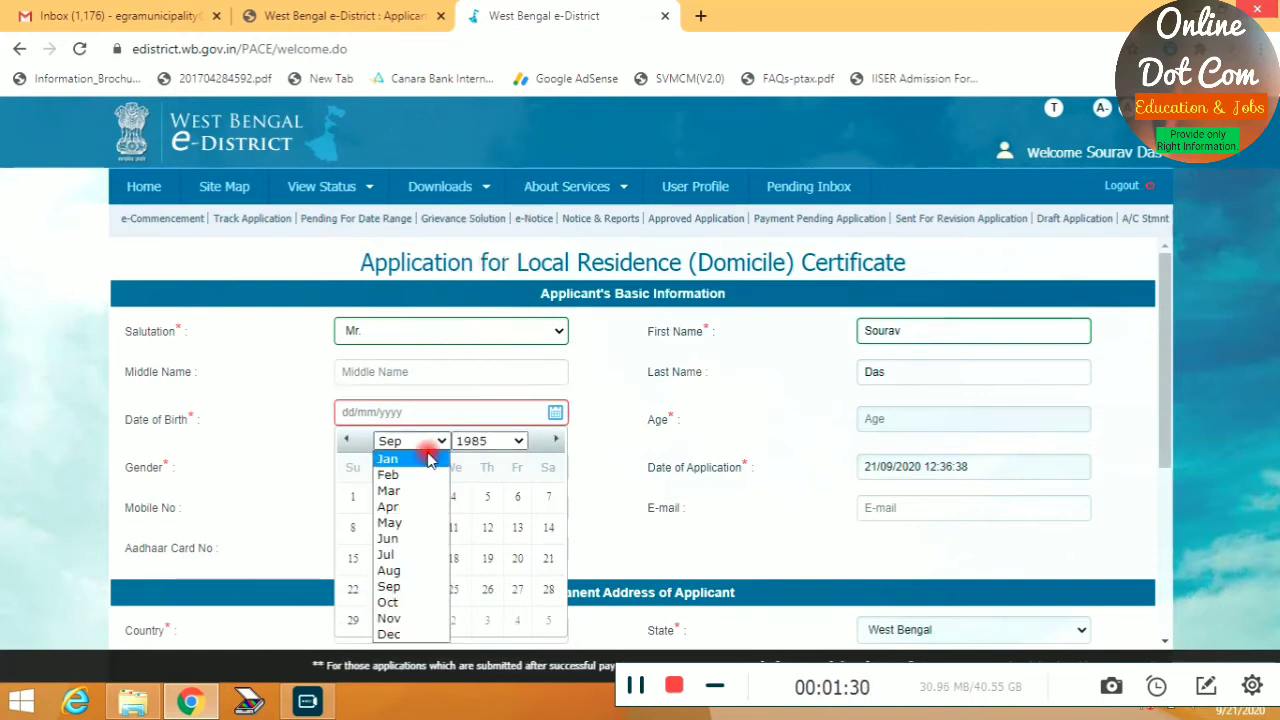
{"action": "left_click", "coordinate": [405, 476]}
{"action": "left_click", "coordinate": [453, 497]}
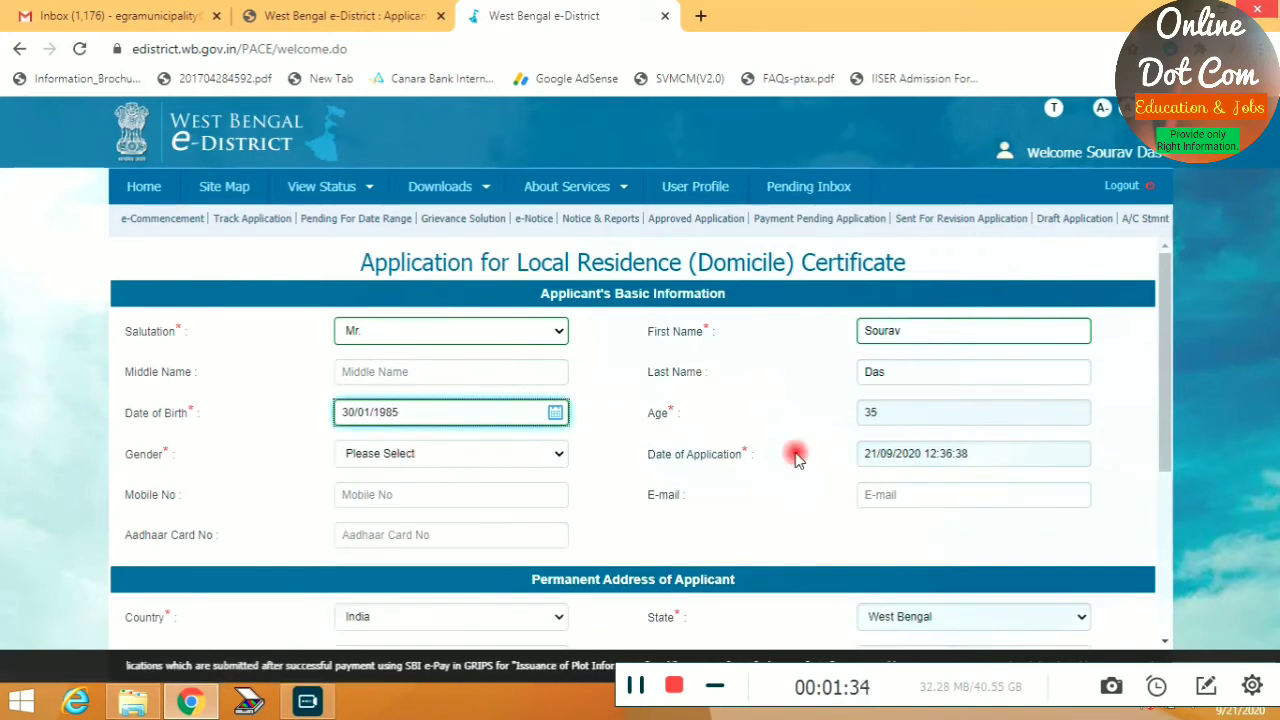
Set gender to Male and move through the mobile, e-mail and Aadhaar fields
{"action": "left_click", "coordinate": [419, 456]}
{"action": "left_click", "coordinate": [391, 489]}
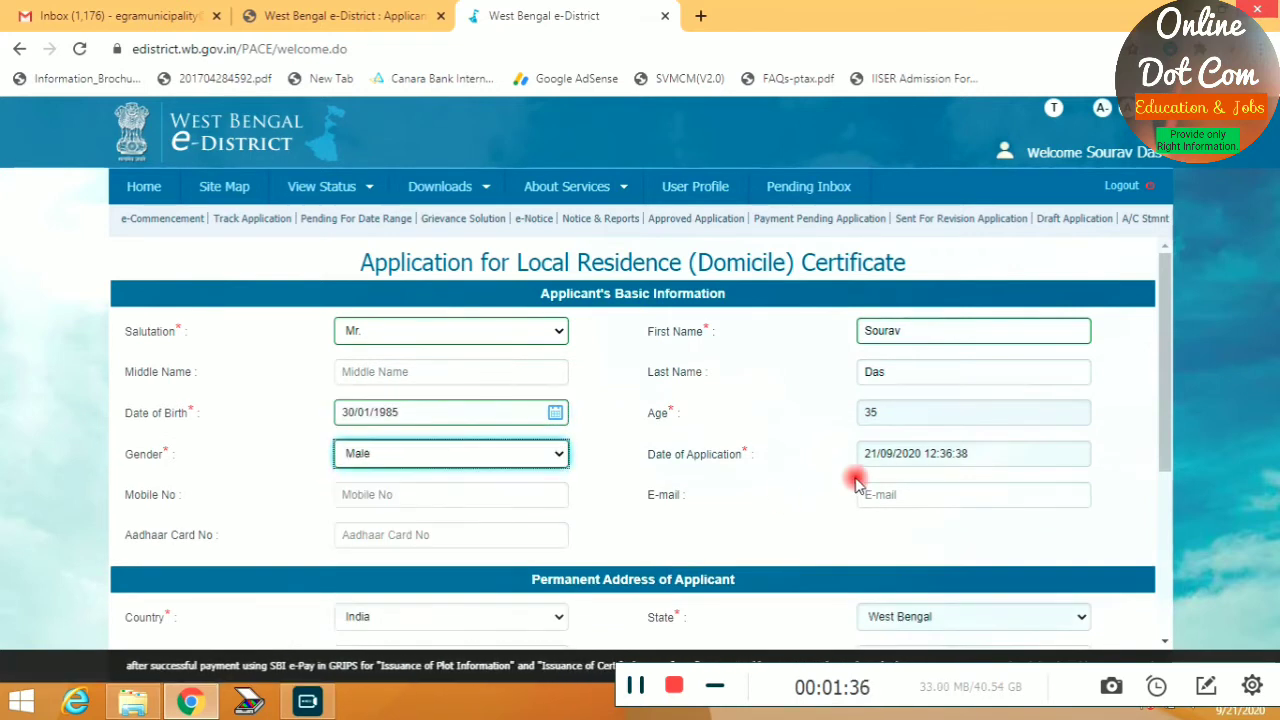
{"action": "left_click", "coordinate": [425, 500]}
{"action": "left_click", "coordinate": [920, 494]}
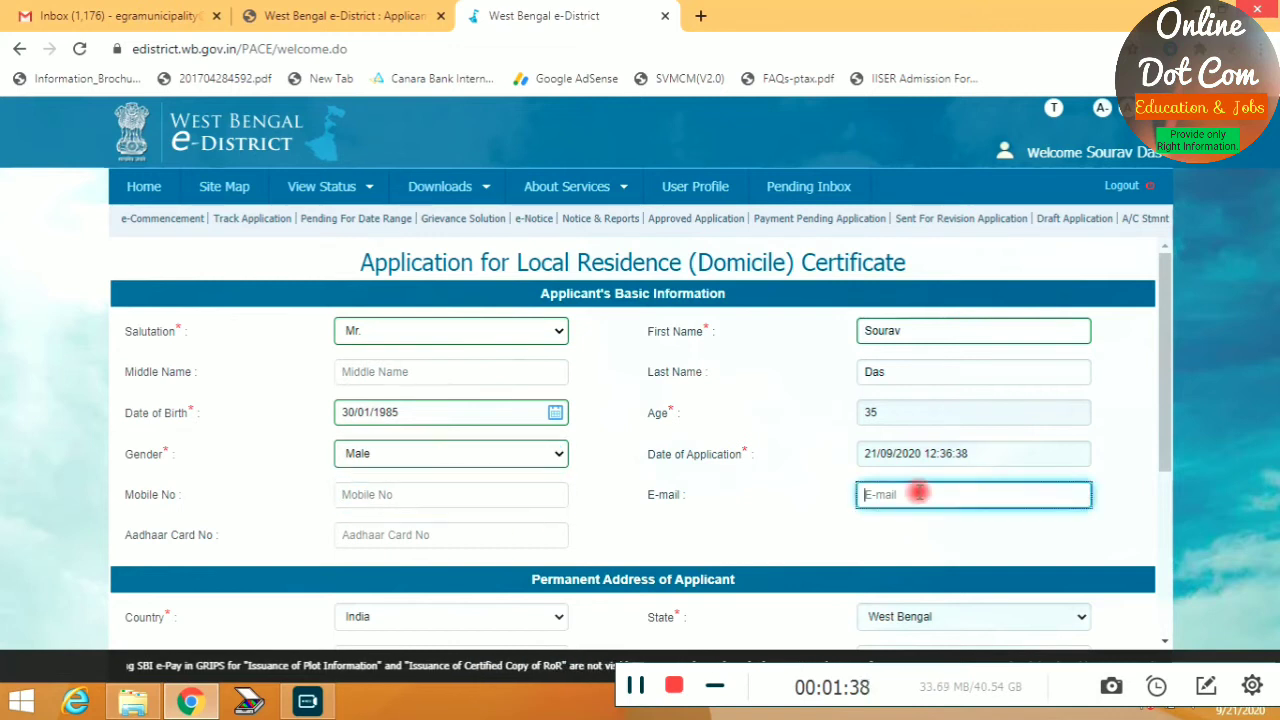
{"action": "left_click", "coordinate": [391, 527]}
{"action": "left_click", "coordinate": [752, 514]}
{"action": "scroll", "coordinate": [740, 512], "scroll_direction": "down", "scroll_amount": 3}
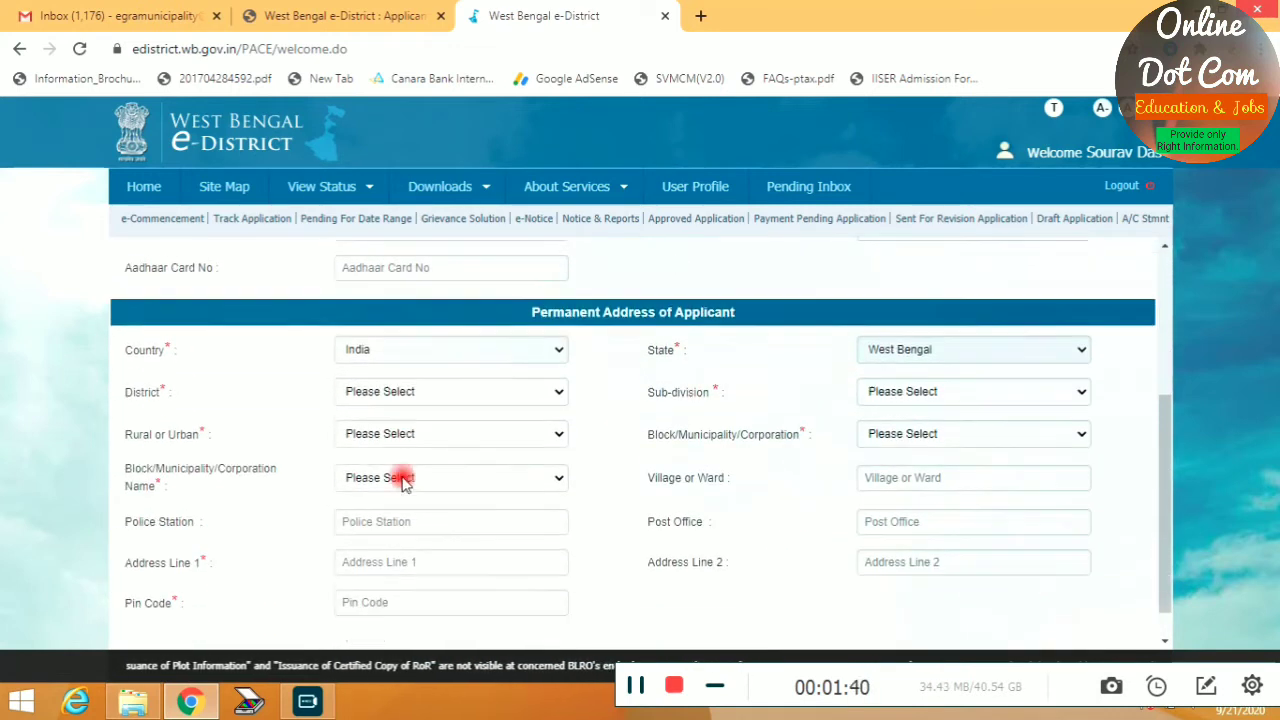
Set the permanent address district to Purba Medinipur and sub-division to Egra
{"action": "left_click", "coordinate": [403, 376]}
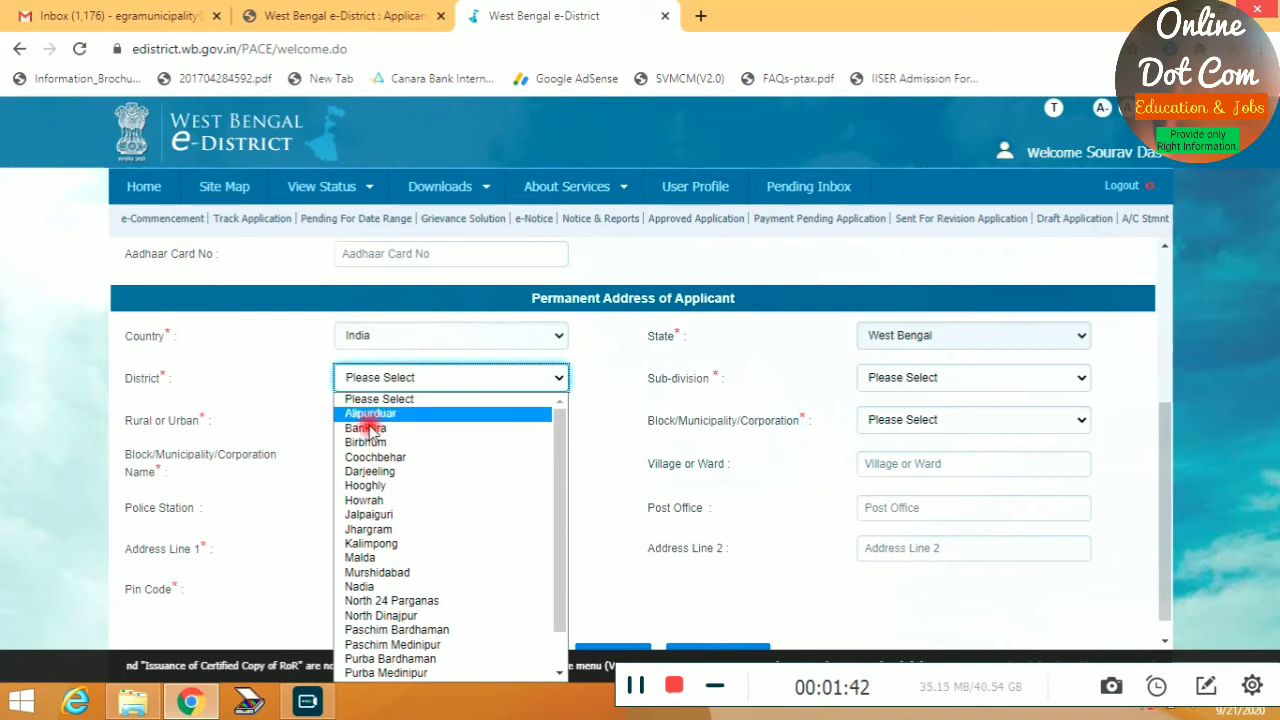
{"action": "scroll", "coordinate": [395, 680], "scroll_direction": "down", "scroll_amount": 1}
{"action": "scroll", "coordinate": [400, 670], "scroll_direction": "down", "scroll_amount": 1}
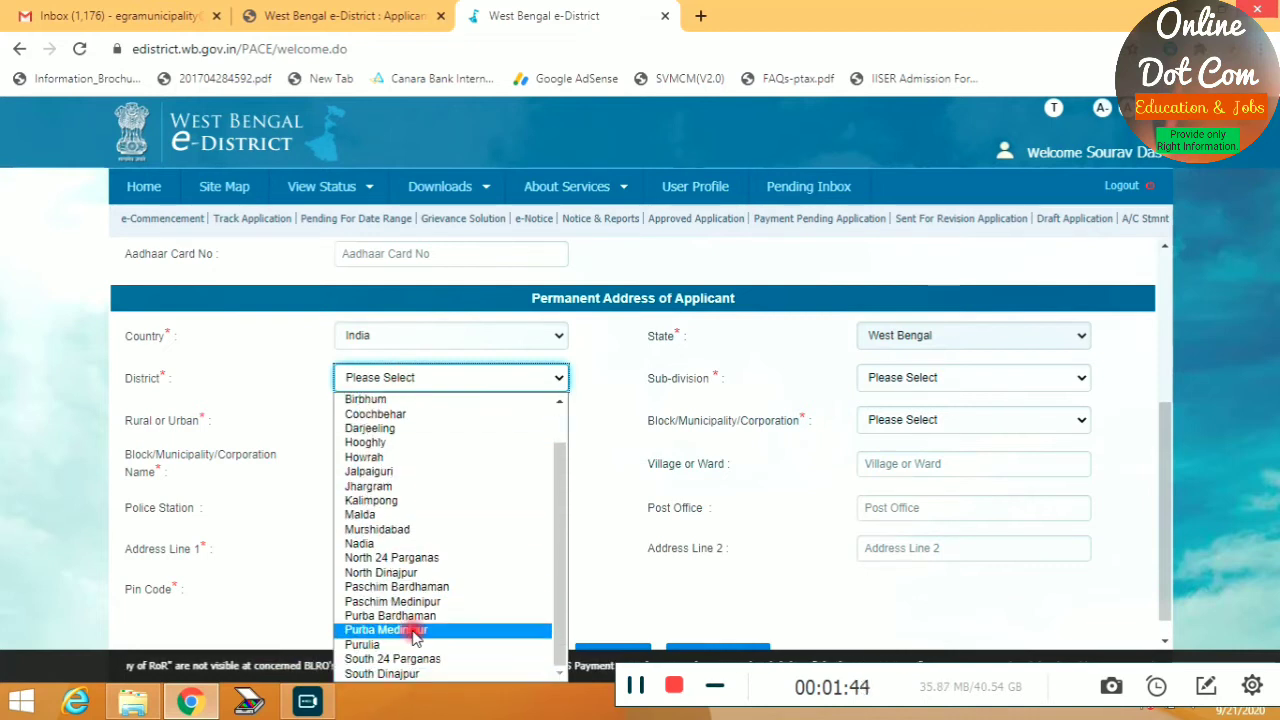
{"action": "left_click", "coordinate": [415, 631]}
{"action": "left_click", "coordinate": [914, 380]}
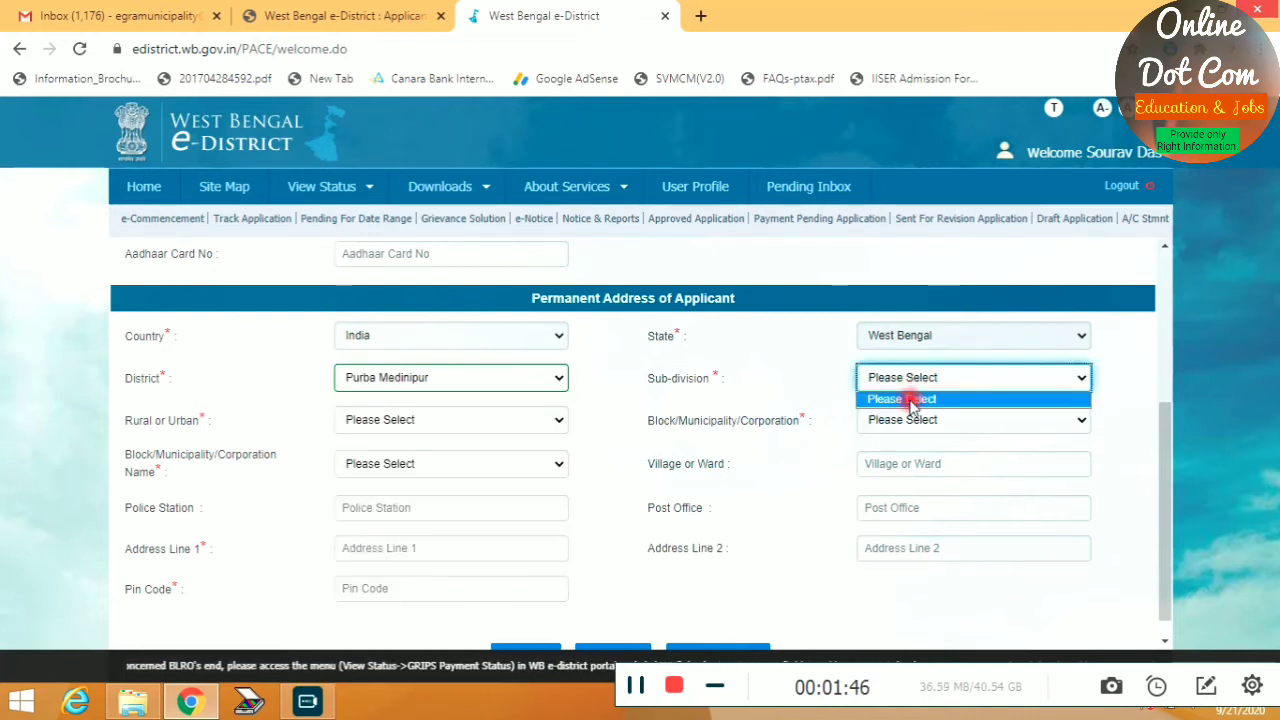
{"action": "left_click", "coordinate": [900, 377]}
{"action": "left_click", "coordinate": [905, 384]}
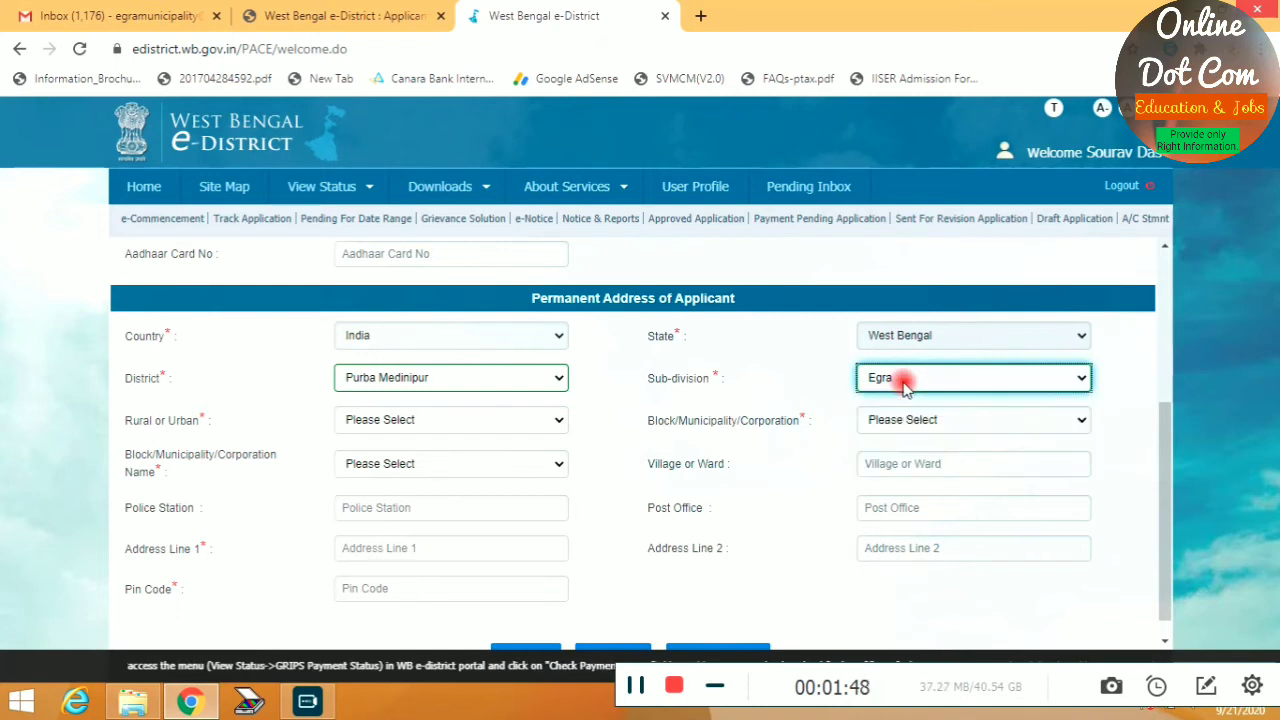
Try Urban and Rural area types with Corporation, Municipality and Block local bodies
{"action": "left_click", "coordinate": [366, 424]}
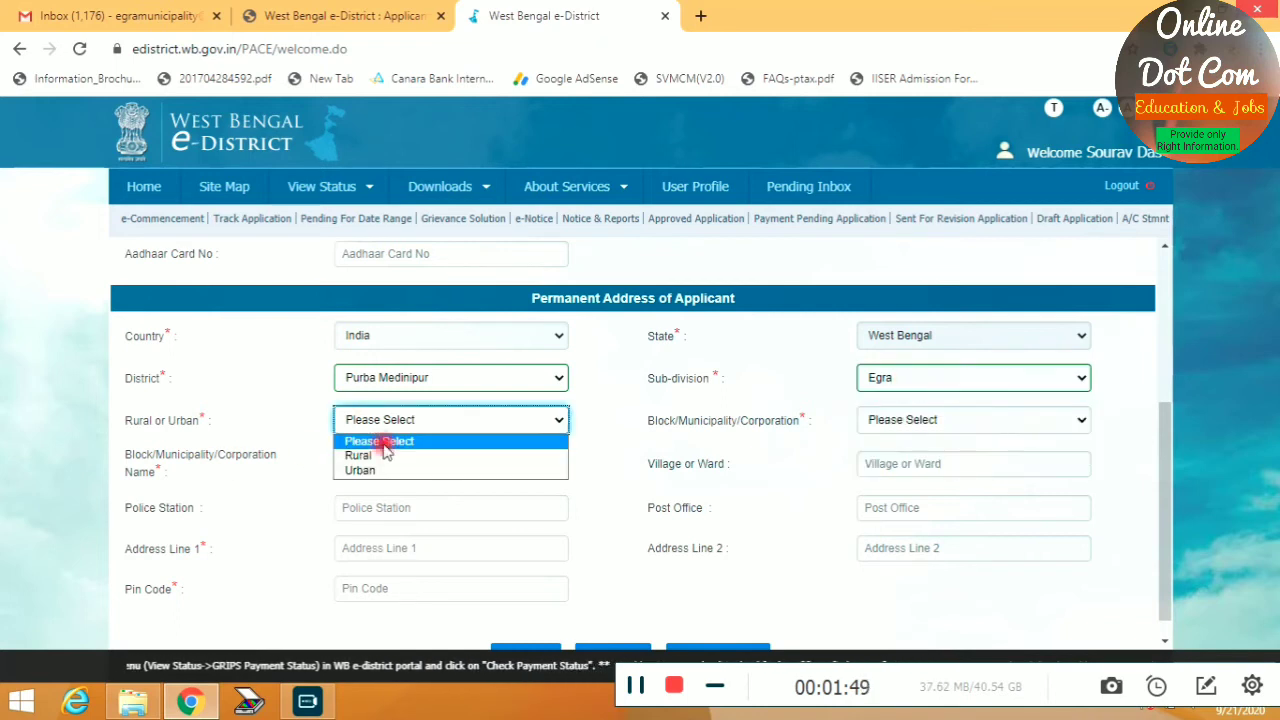
{"action": "left_click", "coordinate": [366, 474]}
{"action": "left_click", "coordinate": [932, 420]}
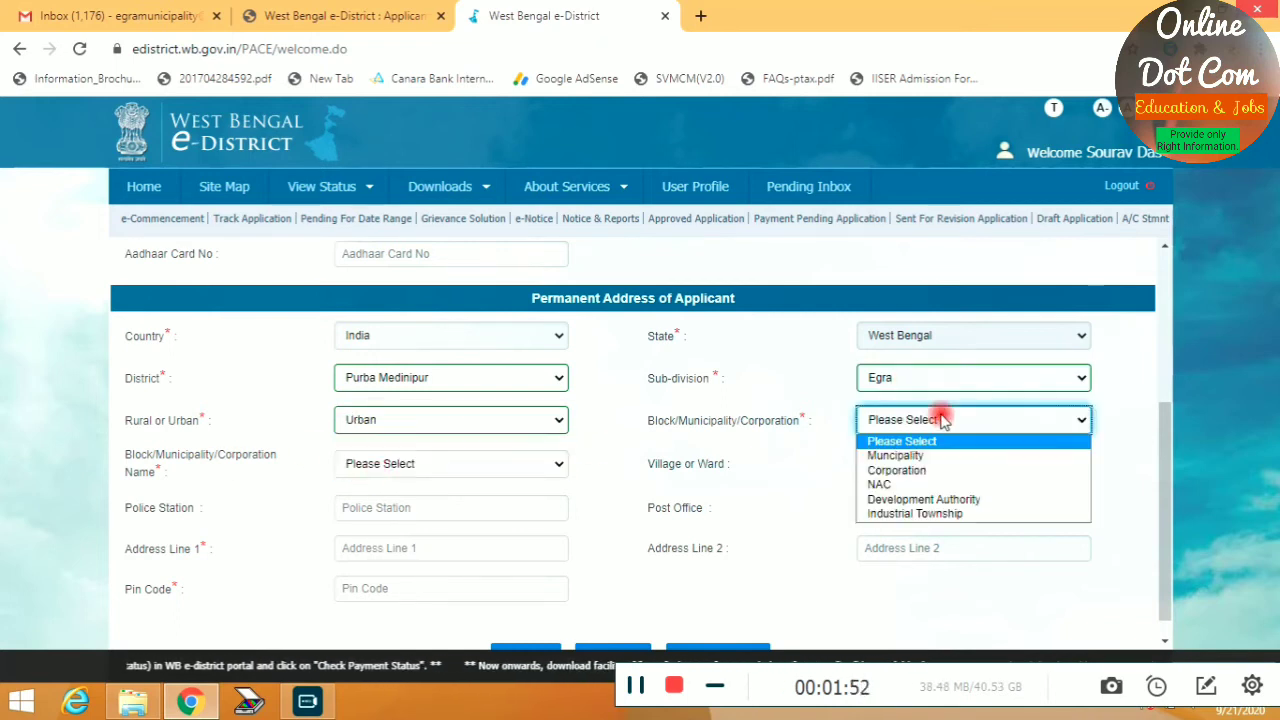
{"action": "left_click", "coordinate": [897, 470]}
{"action": "left_click", "coordinate": [886, 419]}
{"action": "left_click", "coordinate": [891, 455]}
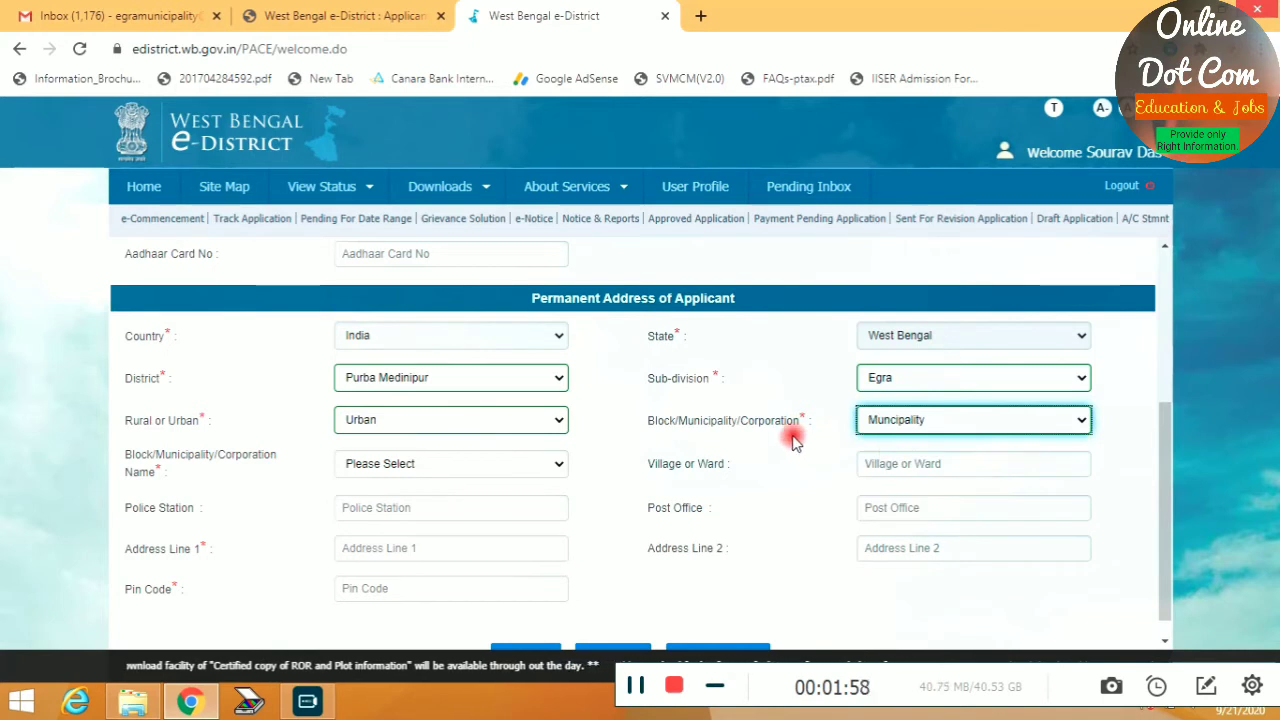
{"action": "left_click", "coordinate": [386, 424]}
{"action": "left_click", "coordinate": [363, 452]}
{"action": "left_click", "coordinate": [933, 421]}
{"action": "left_click", "coordinate": [905, 455]}
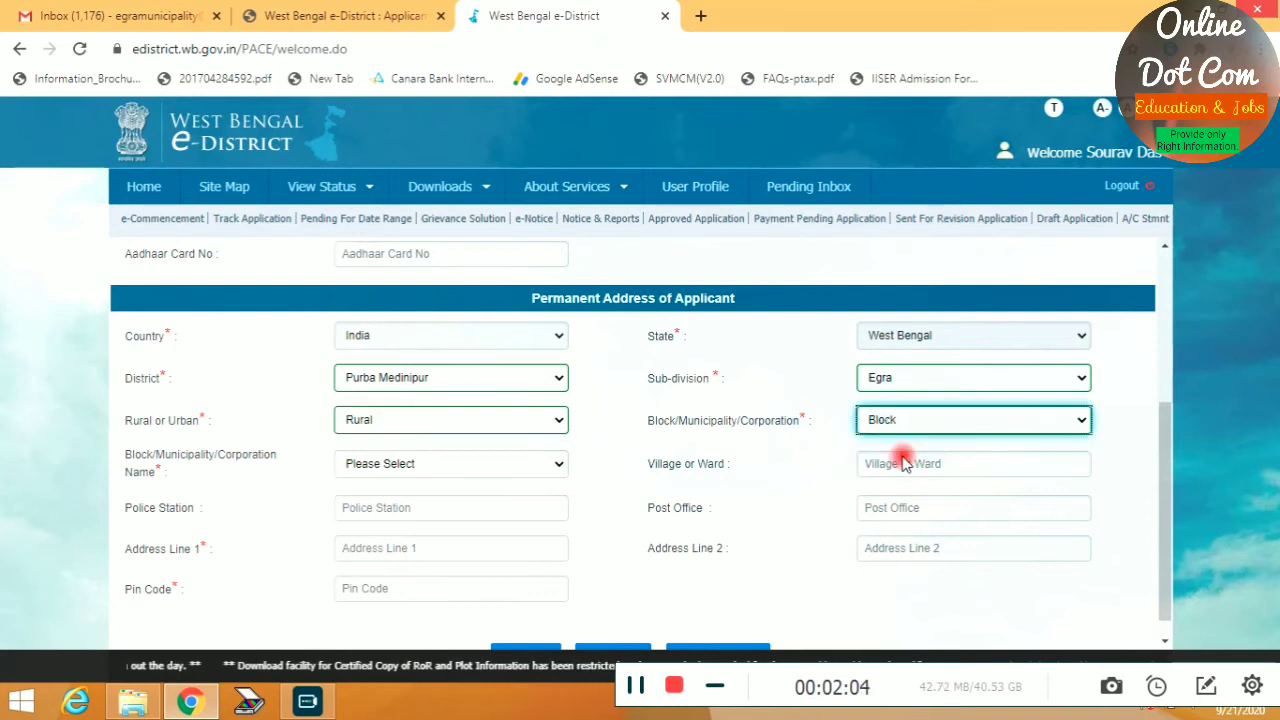
Settle on Urban with local body type Municipality named Egra
{"action": "left_click", "coordinate": [380, 422]}
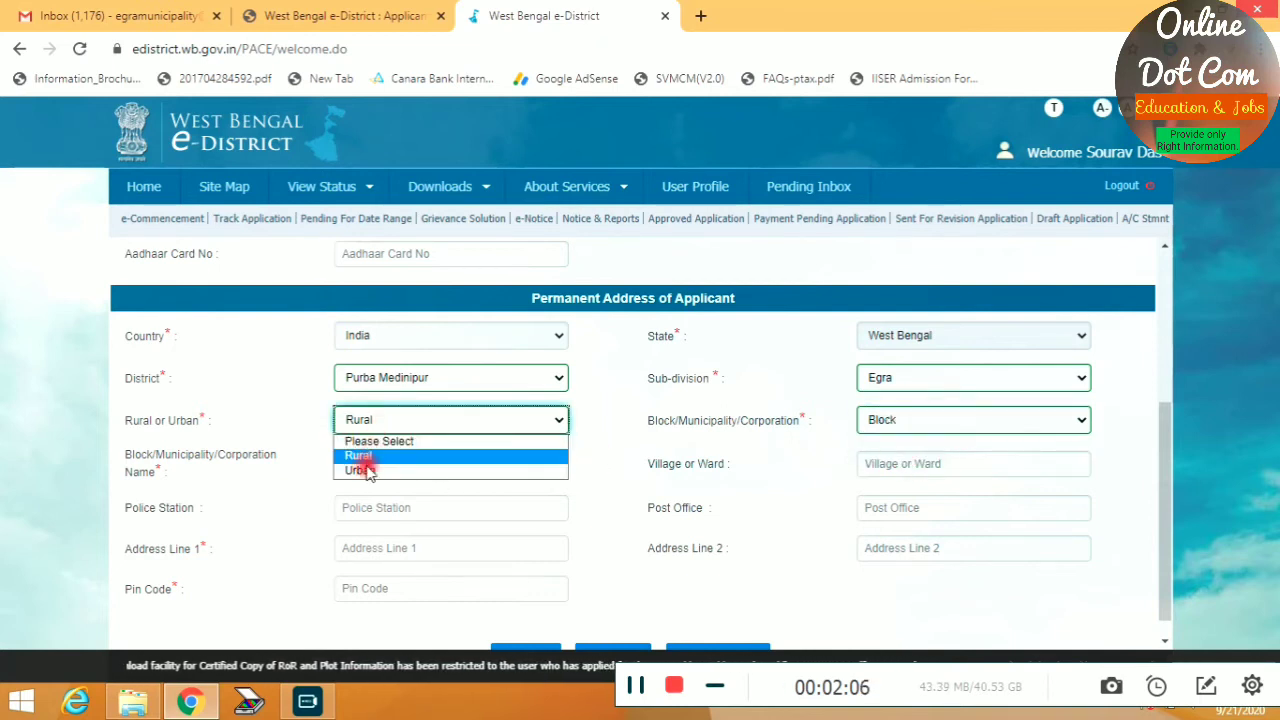
{"action": "left_click", "coordinate": [360, 470]}
{"action": "left_click", "coordinate": [882, 420]}
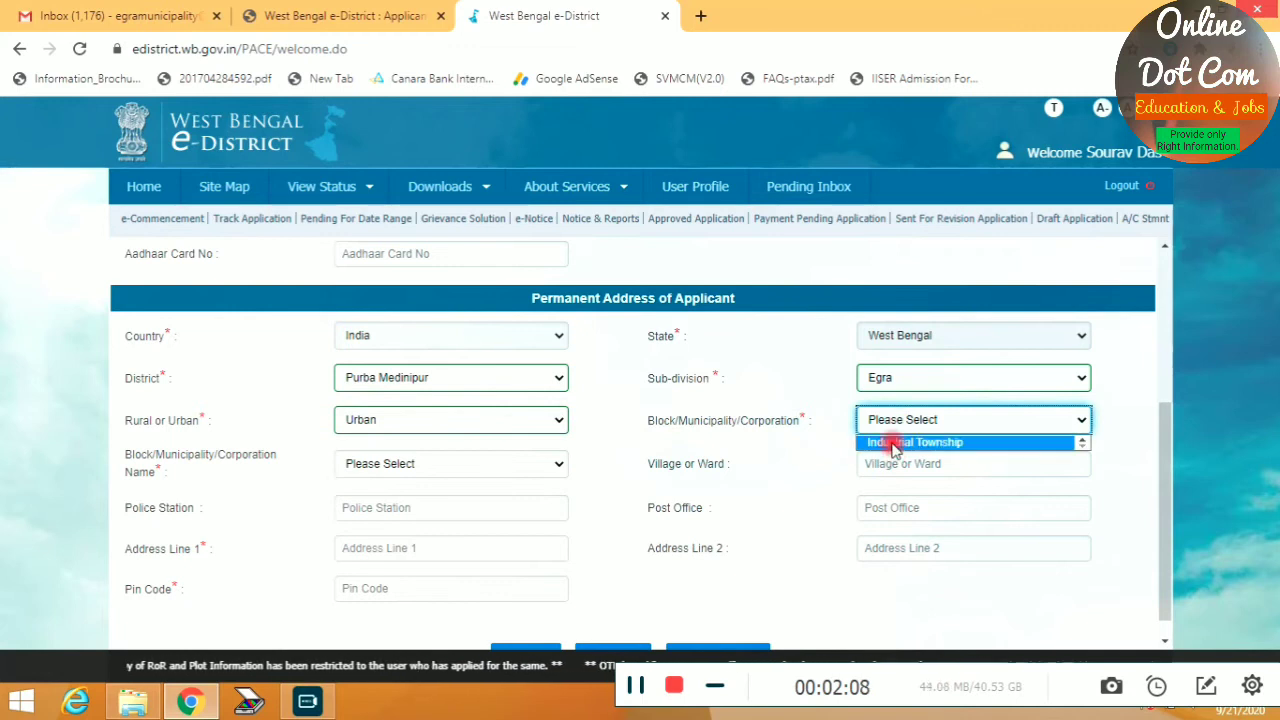
{"action": "left_click", "coordinate": [902, 420]}
{"action": "left_click", "coordinate": [895, 455]}
{"action": "left_click", "coordinate": [355, 463]}
{"action": "left_click", "coordinate": [377, 500]}
{"action": "left_click", "coordinate": [880, 463]}
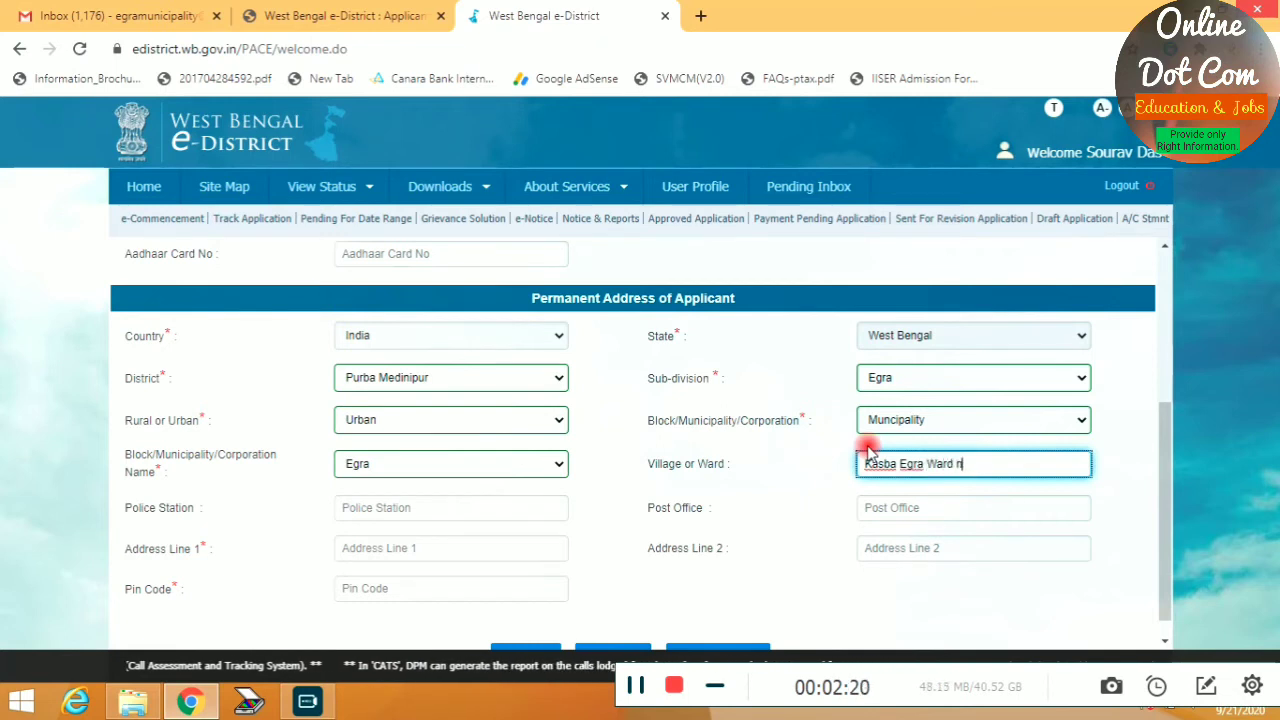
{"action": "key", "text": "Tab"}
{"action": "type", "text": "E"}
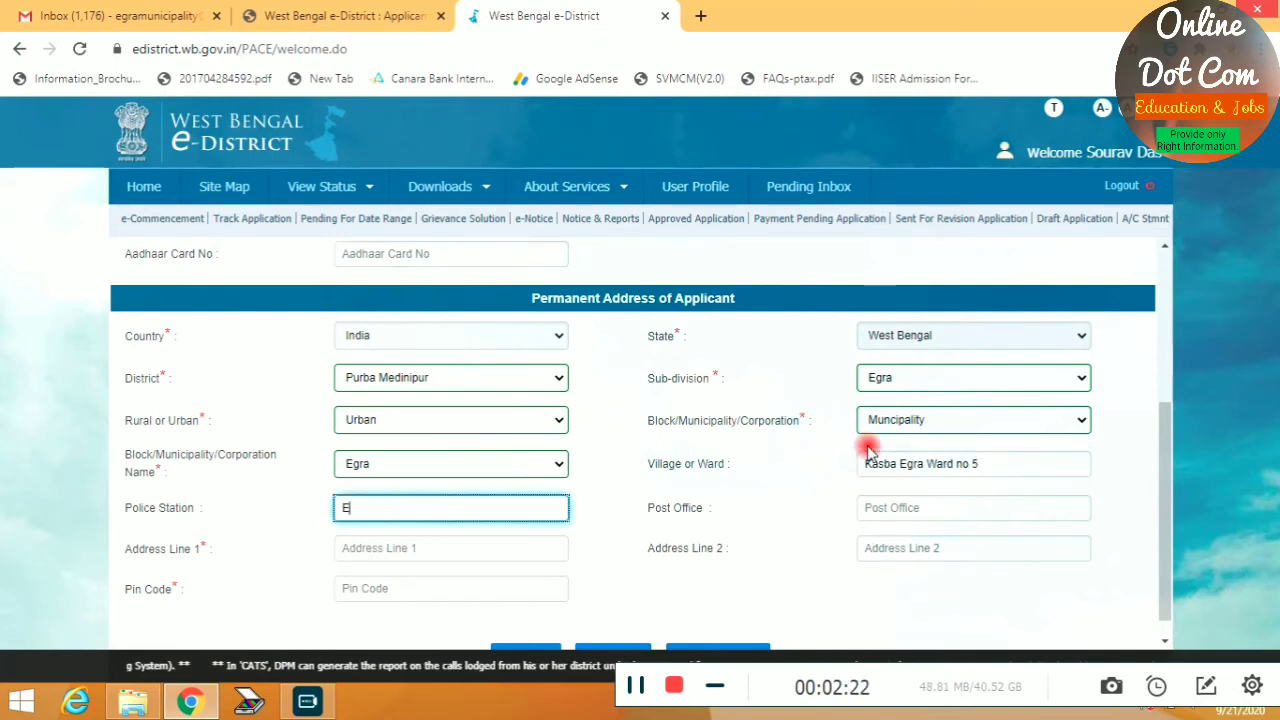
{"action": "type", "text": "gra"}
{"action": "key", "text": "Tab"}
{"action": "type", "text": "Egra"}
{"action": "key", "text": "Tab"}
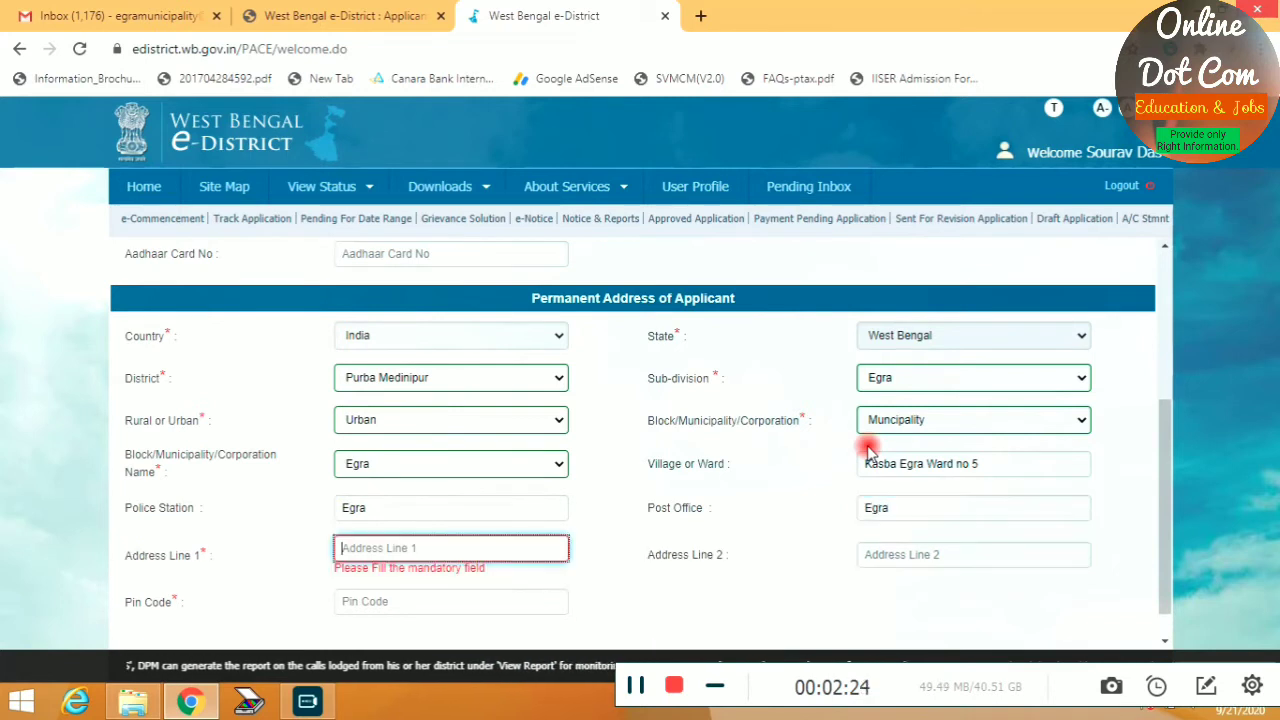
{"action": "type", "text": "K"}
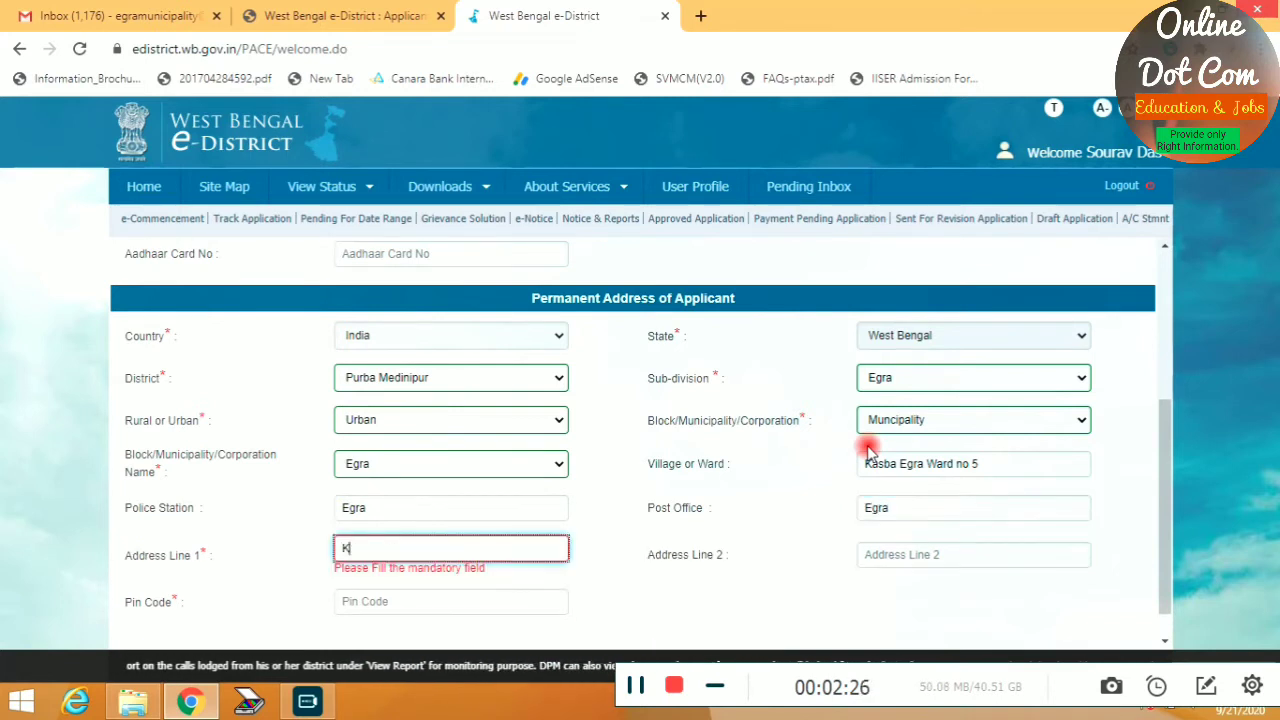
{"action": "type", "text": "asba Egra"}
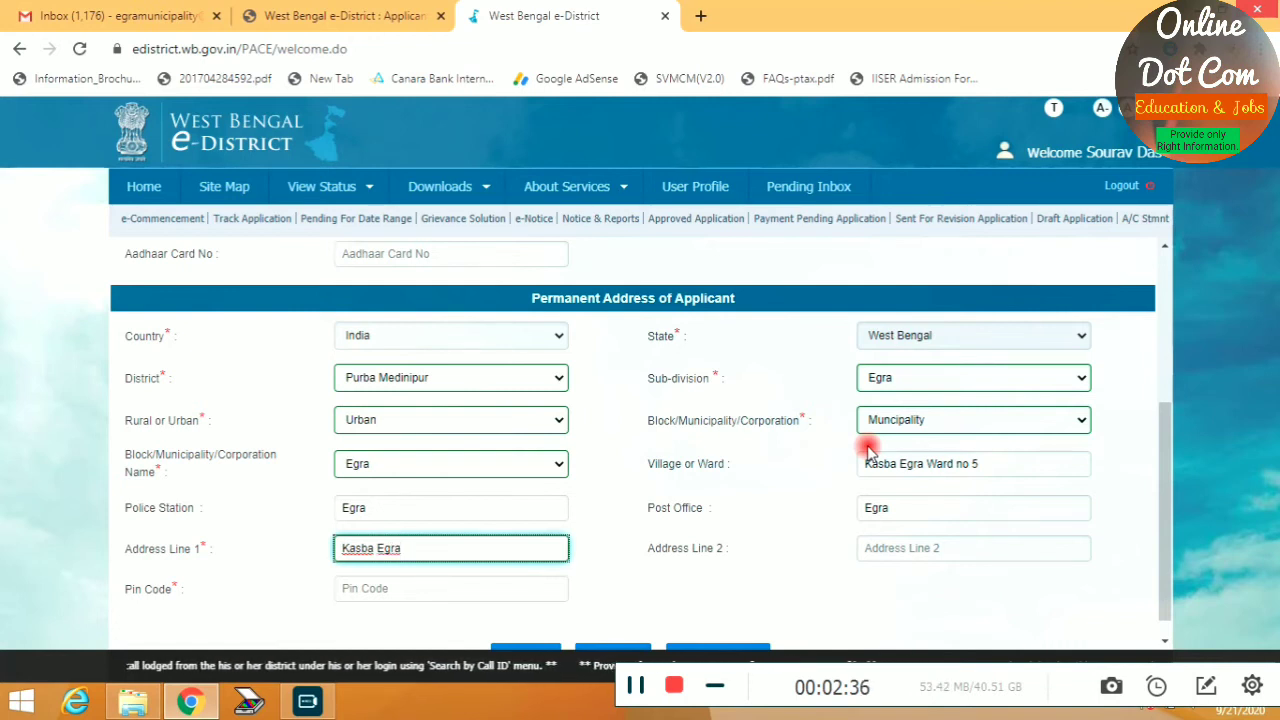
{"action": "key", "text": "Tab"}
{"action": "key", "text": "Tab"}
{"action": "type", "text": "7"}
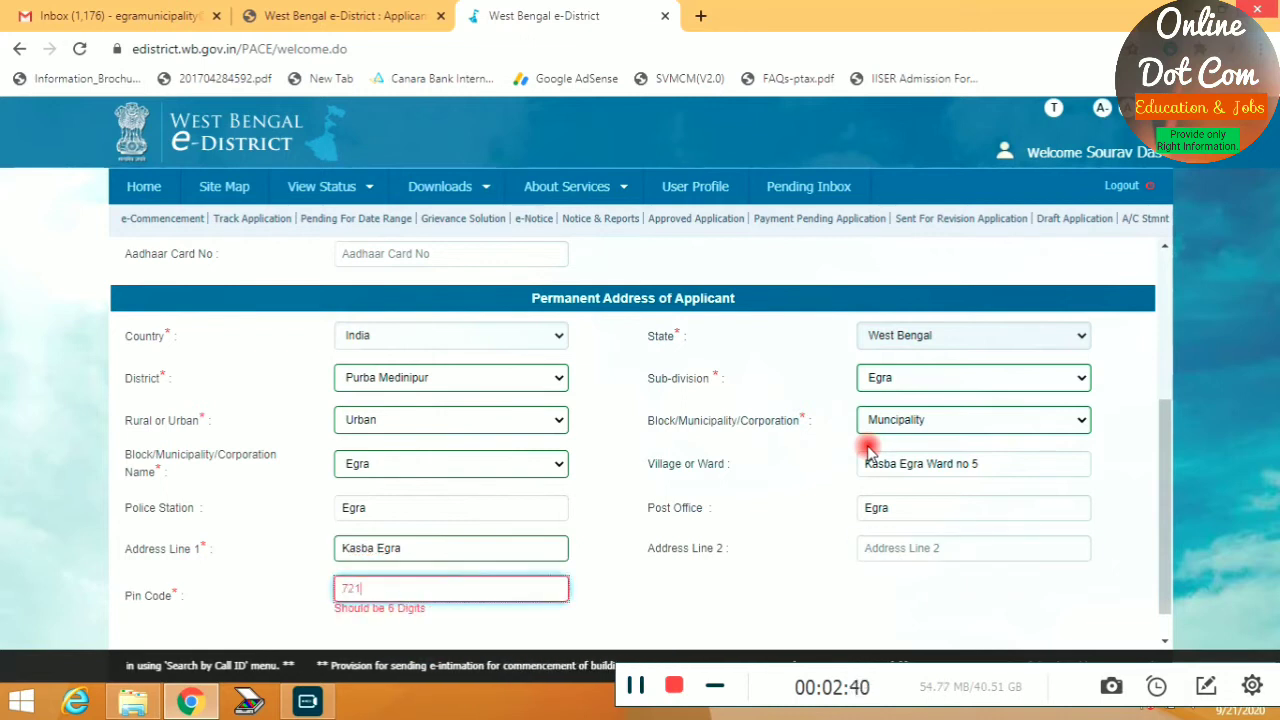
{"action": "type", "text": "21429"}
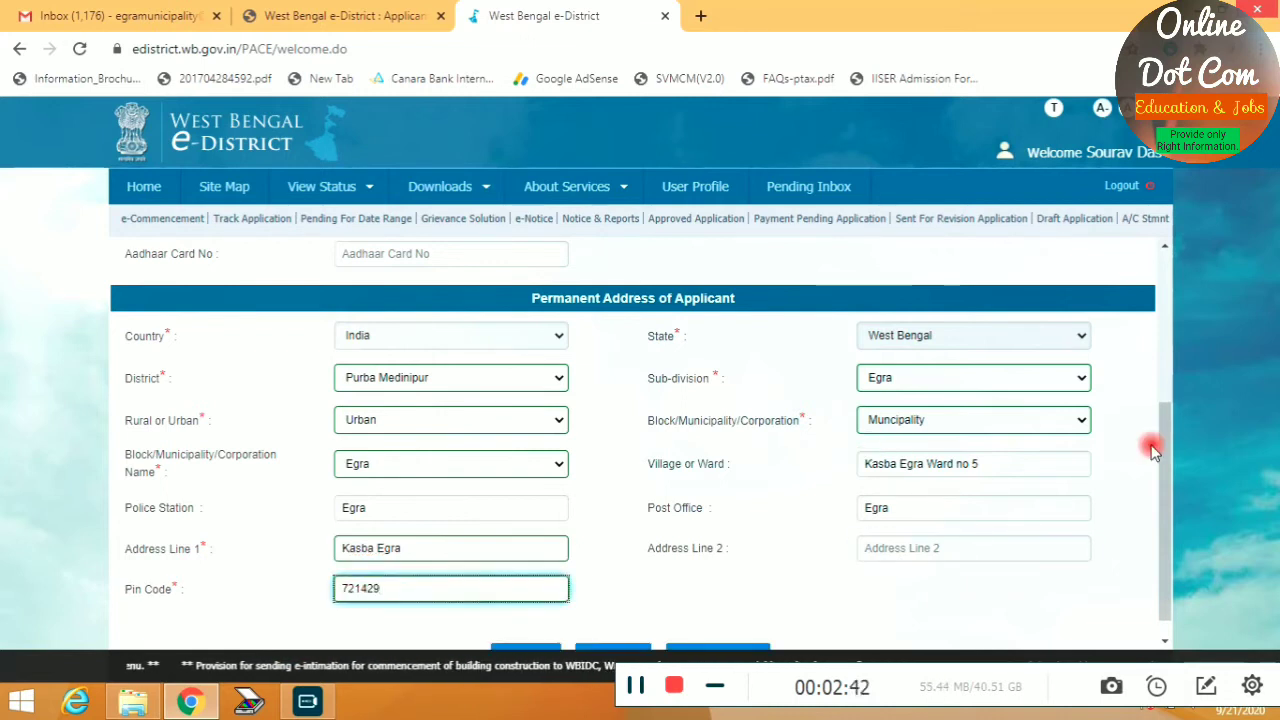
{"action": "scroll", "coordinate": [767, 547], "scroll_direction": "down", "scroll_amount": 1}
{"action": "left_click", "coordinate": [757, 622]}
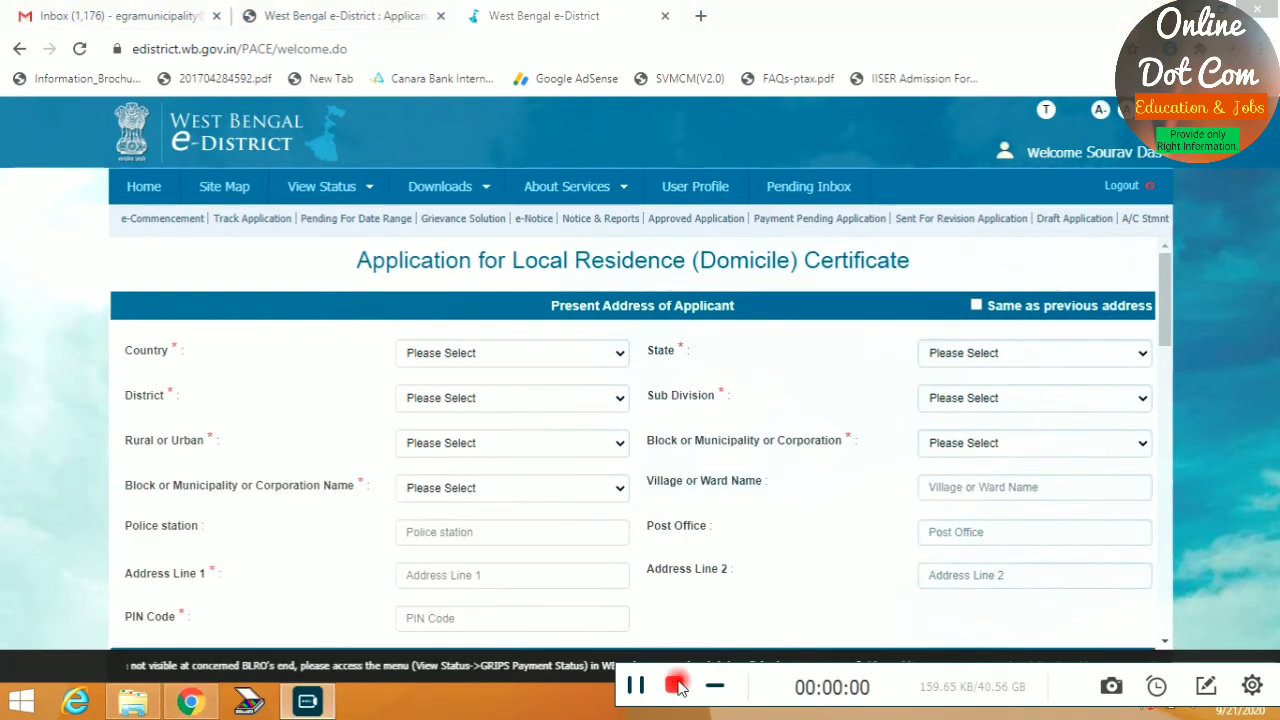
Mark the present address as the same as the permanent address
{"action": "left_click", "coordinate": [976, 305]}
{"action": "scroll", "coordinate": [378, 368], "scroll_direction": "down", "scroll_amount": 2}
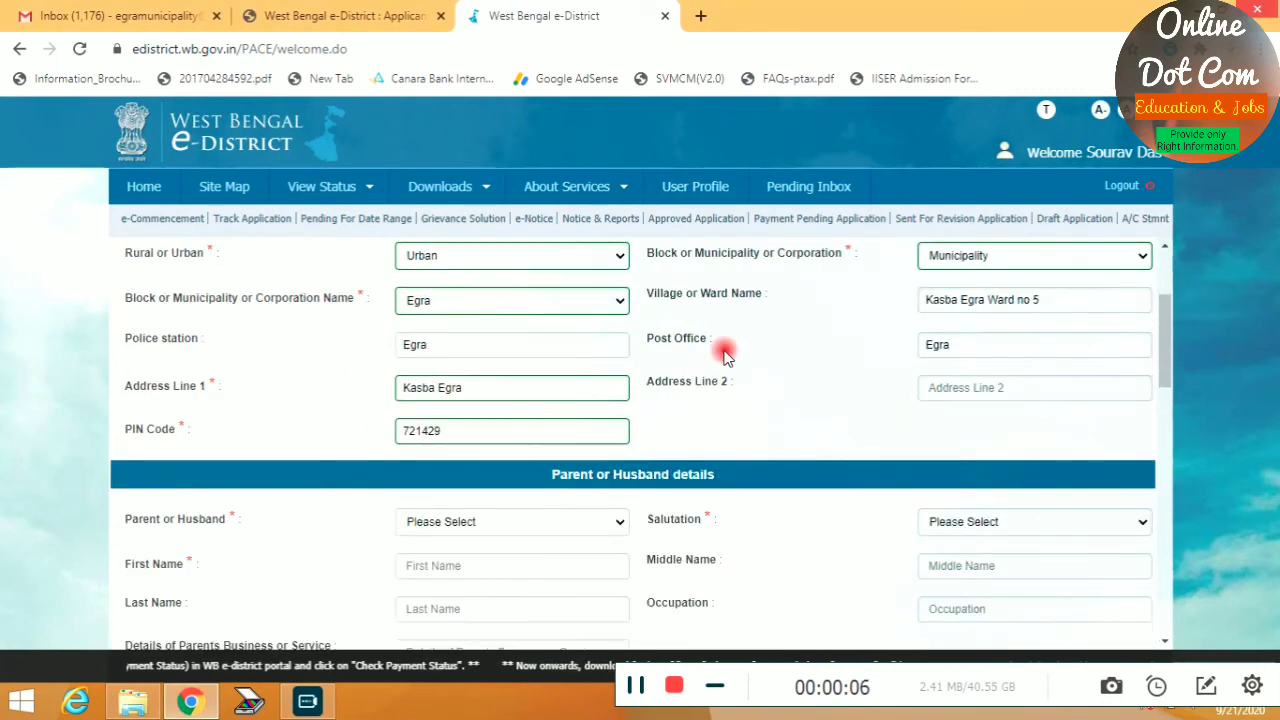
{"action": "scroll", "coordinate": [725, 357], "scroll_direction": "down", "scroll_amount": 1}
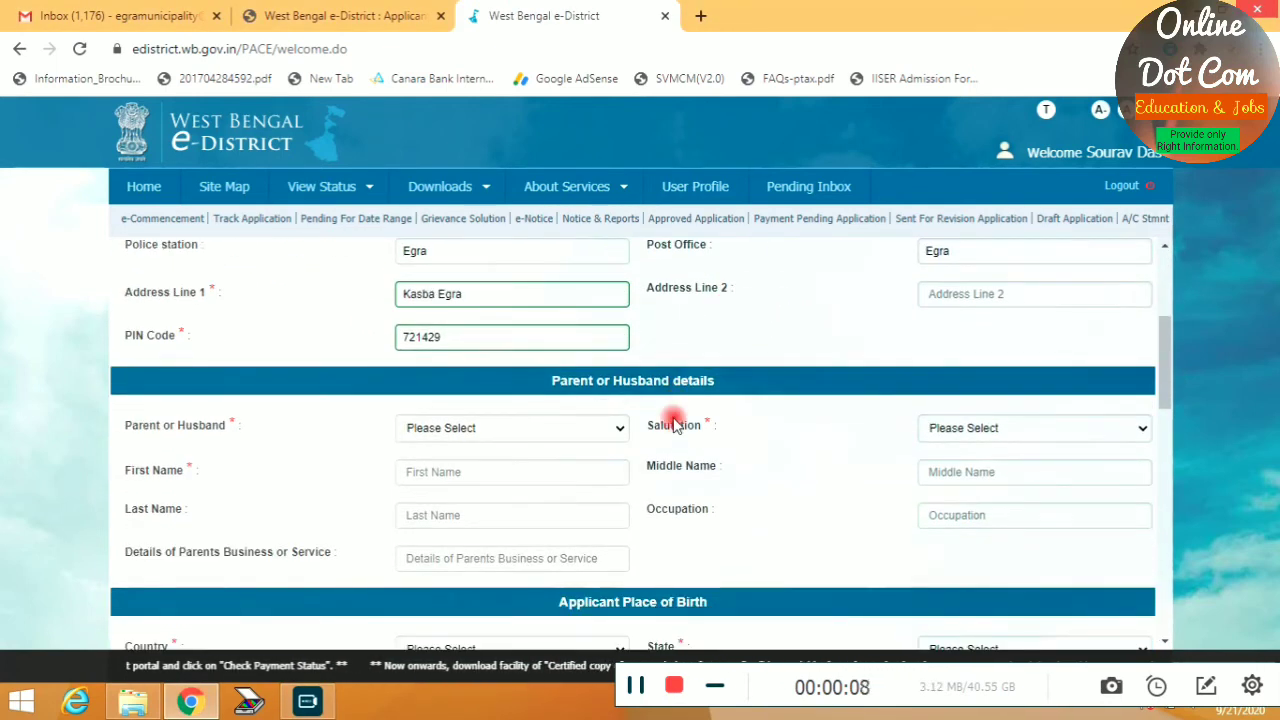
Record the parent as Father, salutation Late, and enter his first and last name
{"action": "left_click", "coordinate": [531, 425]}
{"action": "left_click", "coordinate": [448, 465]}
{"action": "left_click", "coordinate": [980, 428]}
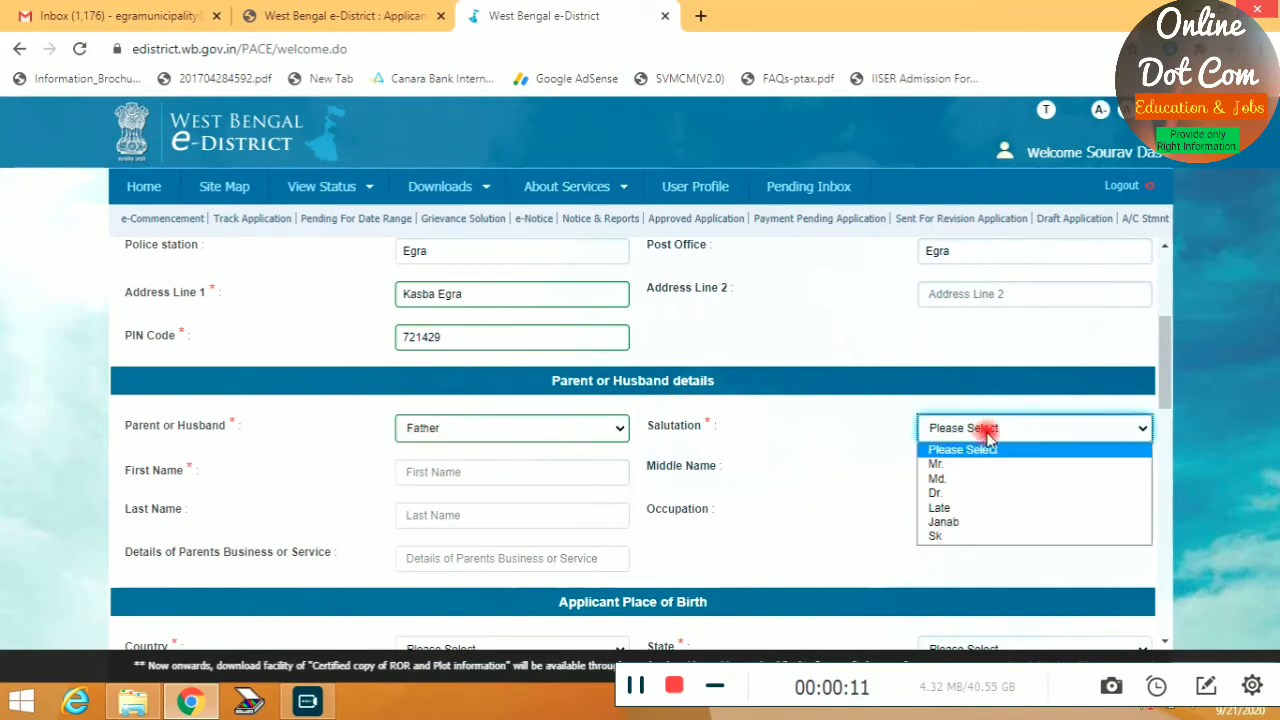
{"action": "left_click", "coordinate": [940, 507]}
{"action": "left_click", "coordinate": [472, 471]}
{"action": "type", "text": "B"}
{"action": "key", "text": "Tab"}
{"action": "key", "text": "Tab"}
{"action": "type", "text": "Das"}
{"action": "key", "text": "Tab"}
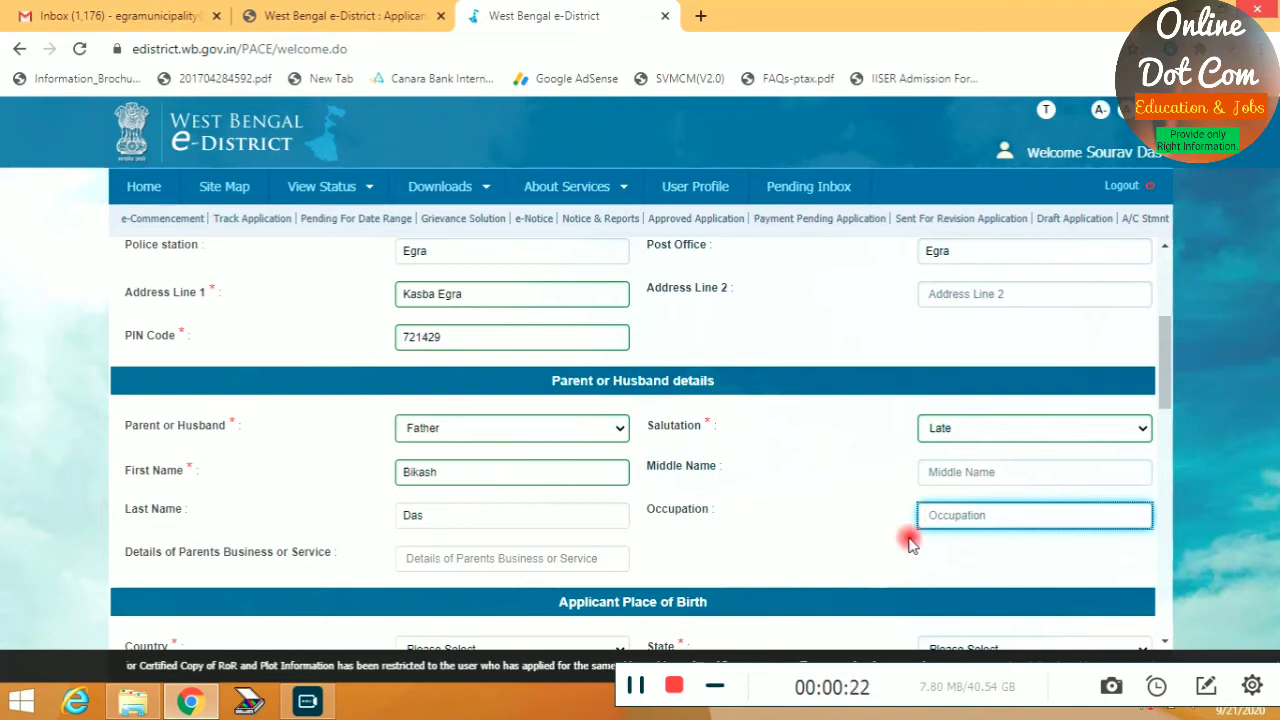
{"action": "scroll", "coordinate": [450, 484], "scroll_direction": "down", "scroll_amount": 2}
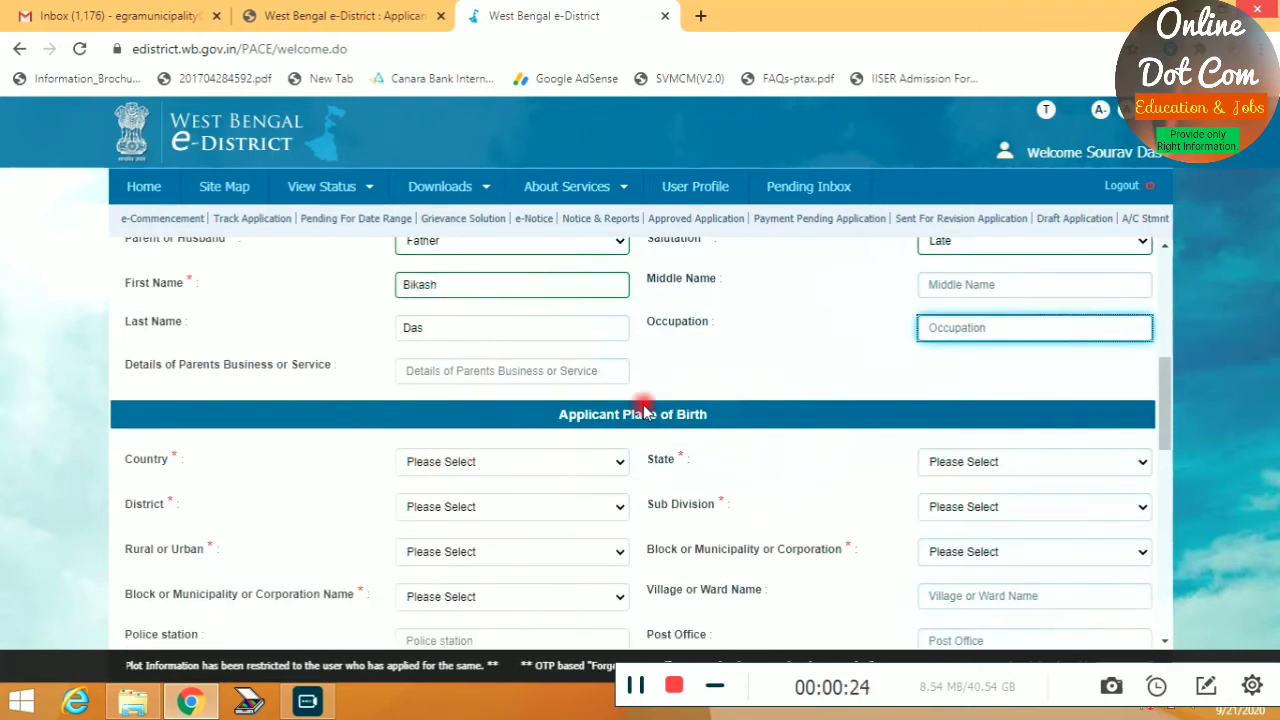
Set birthplace to India, West Bengal, Purba Medinipur, sub-division Egra, Urban, Municipality
{"action": "left_click", "coordinate": [800, 457]}
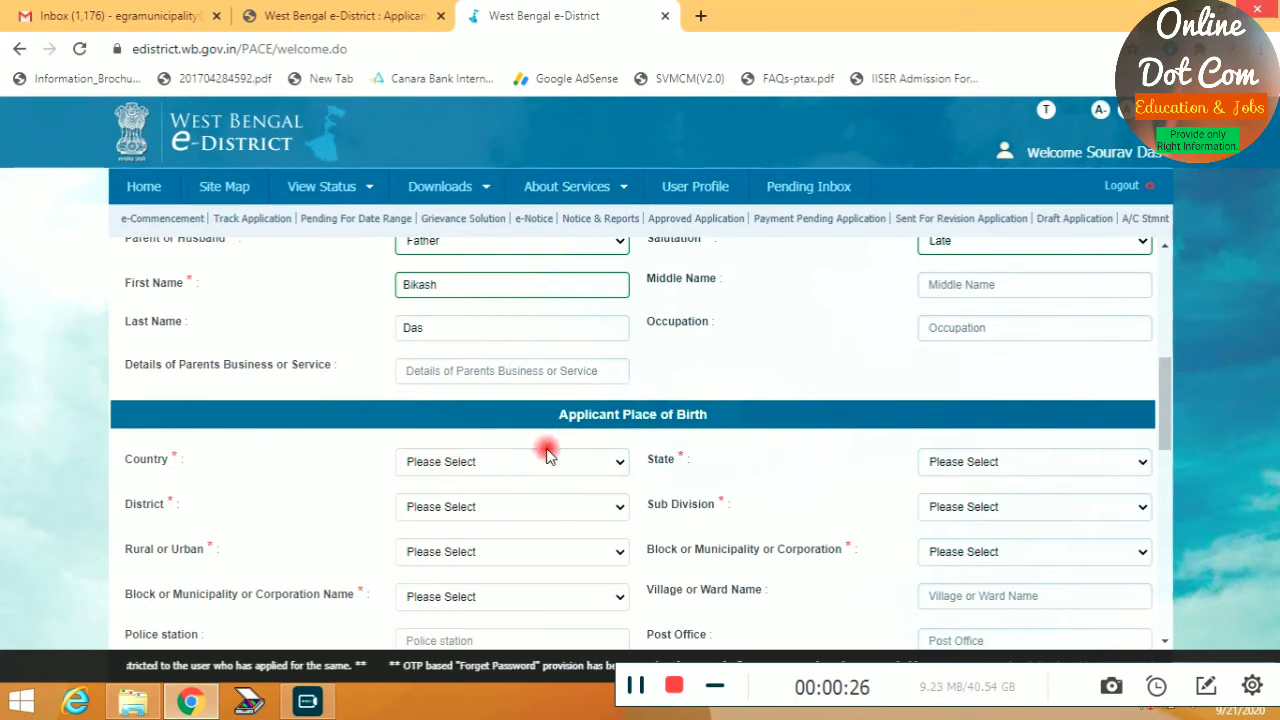
{"action": "left_click", "coordinate": [540, 462]}
{"action": "left_click", "coordinate": [481, 498]}
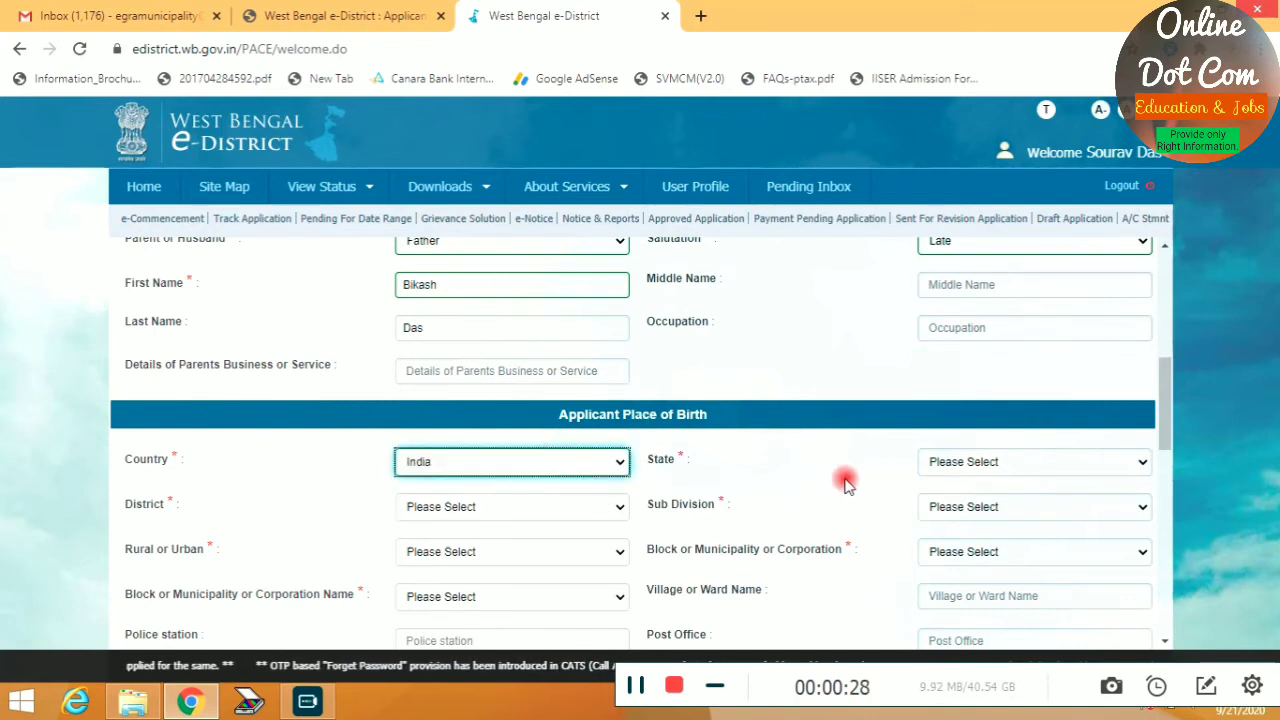
{"action": "left_click", "coordinate": [970, 463]}
{"action": "left_click", "coordinate": [555, 497]}
{"action": "scroll", "coordinate": [500, 343], "scroll_direction": "down", "scroll_amount": 2}
{"action": "left_click", "coordinate": [470, 446]}
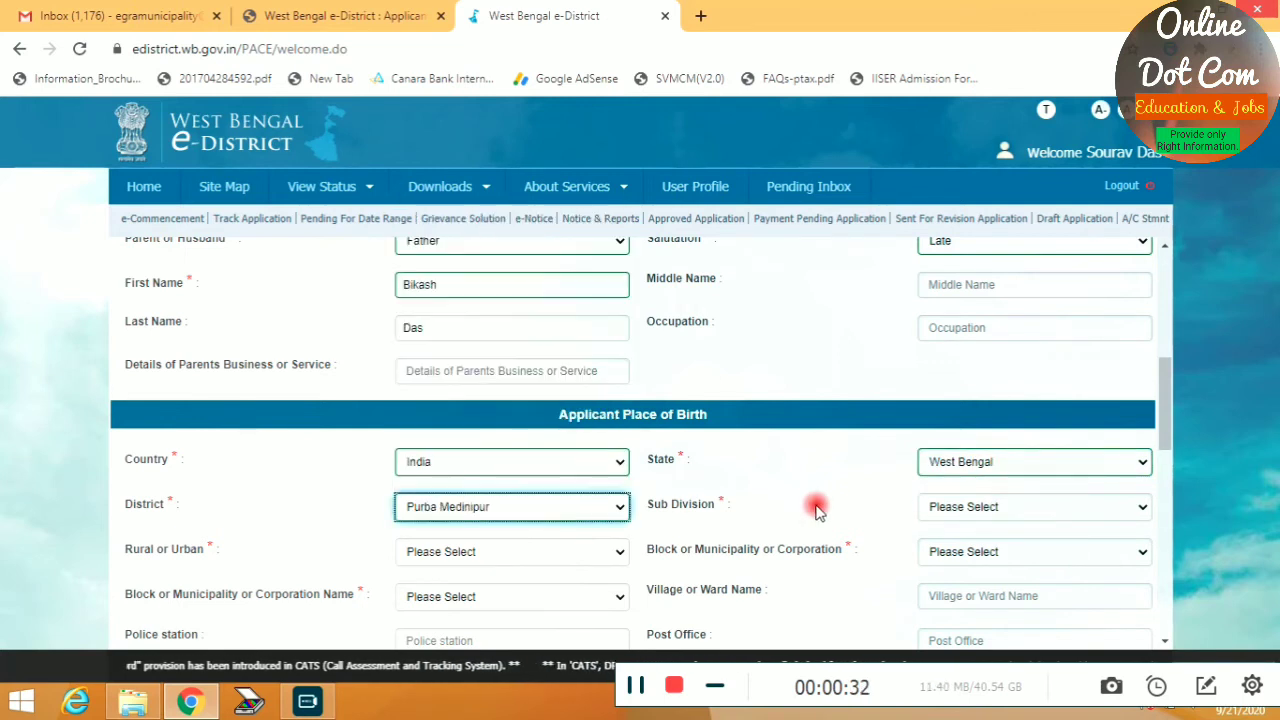
{"action": "left_click", "coordinate": [944, 507]}
{"action": "left_click", "coordinate": [944, 557]}
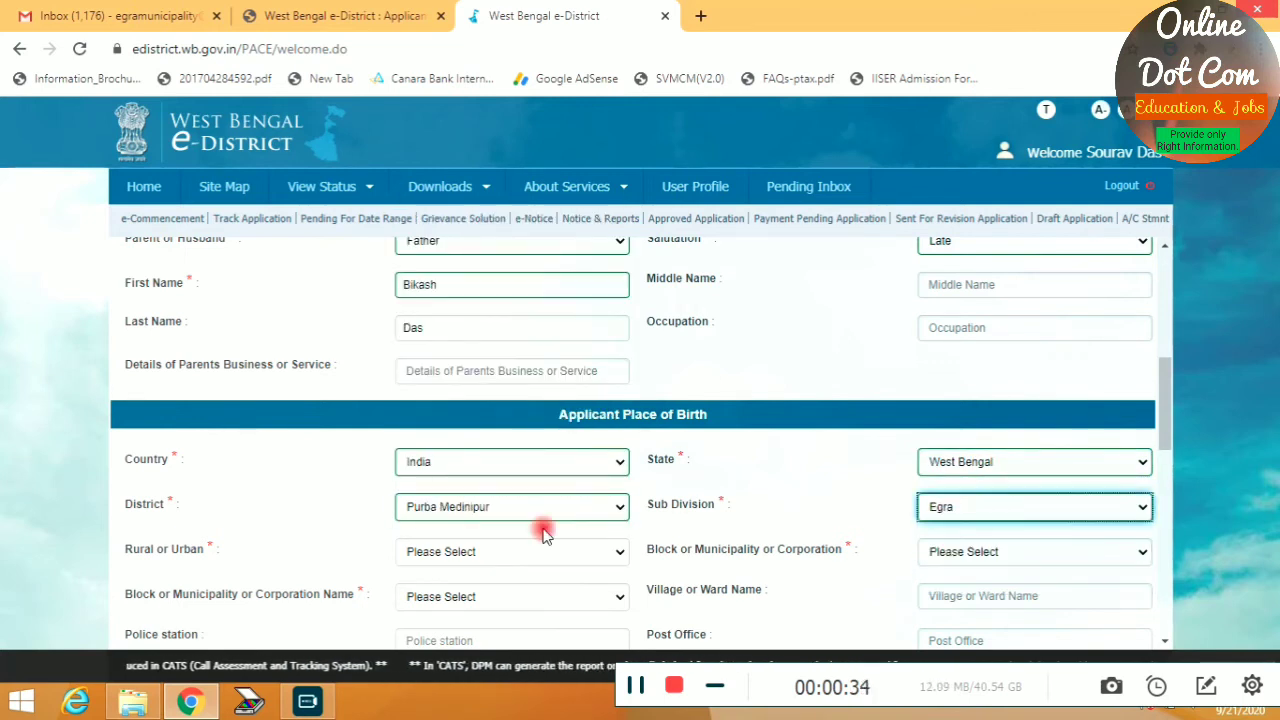
{"action": "left_click", "coordinate": [468, 552]}
{"action": "left_click", "coordinate": [437, 604]}
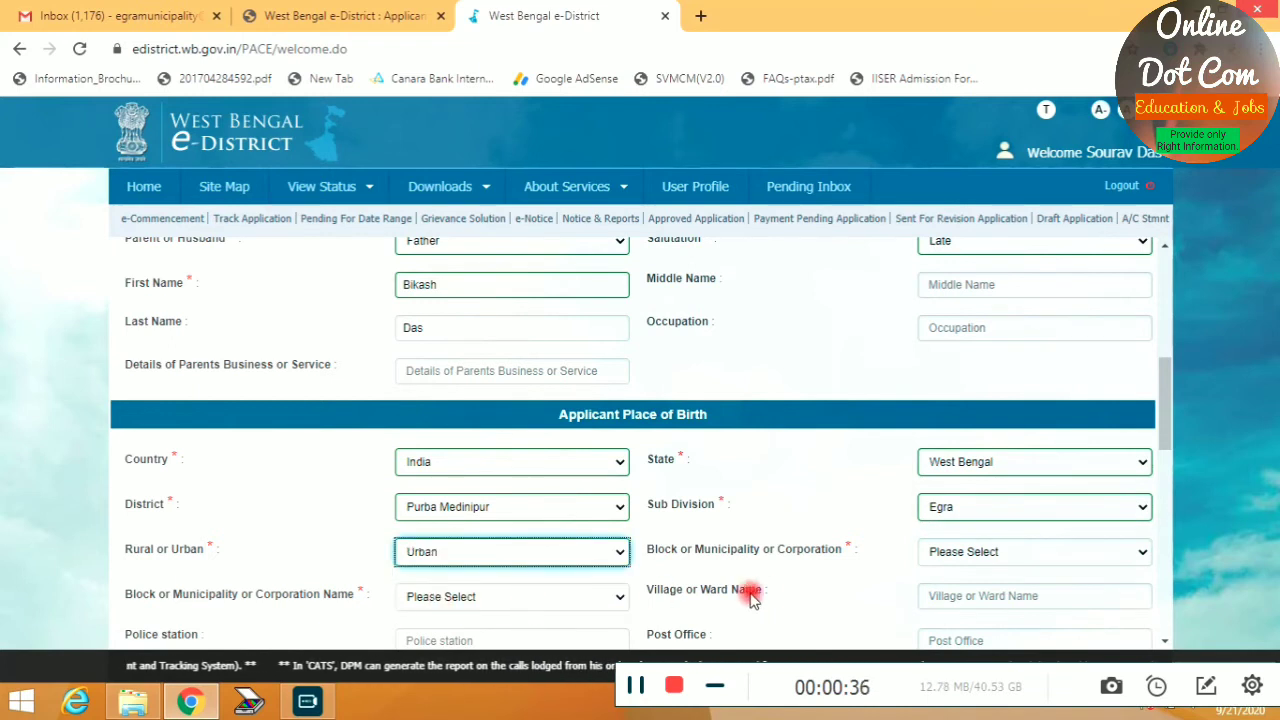
{"action": "left_click", "coordinate": [943, 563]}
{"action": "left_click", "coordinate": [955, 589]}
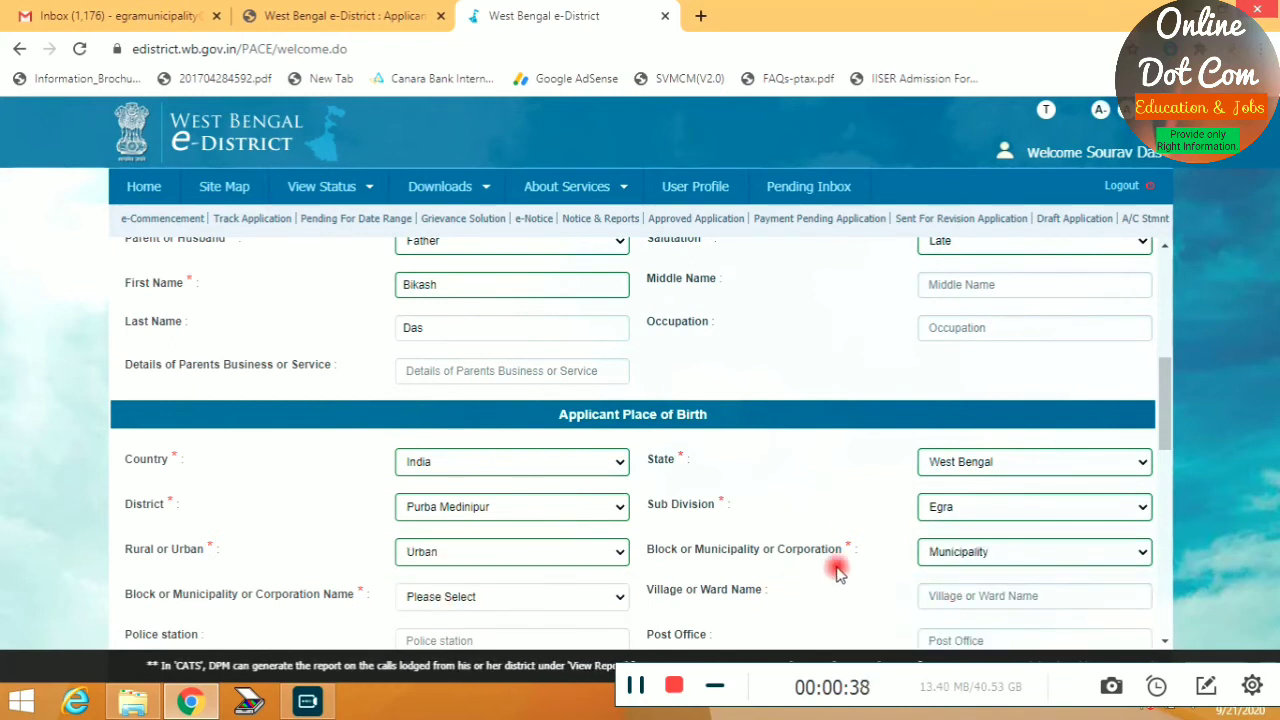
Choose municipality Egra; enter Ward No 5, police station Egra, address Kasba Egra, PIN 721429
{"action": "scroll", "coordinate": [829, 563], "scroll_direction": "down", "scroll_amount": 3}
{"action": "left_click", "coordinate": [490, 308]}
{"action": "left_click", "coordinate": [465, 351]}
{"action": "left_click", "coordinate": [995, 326]}
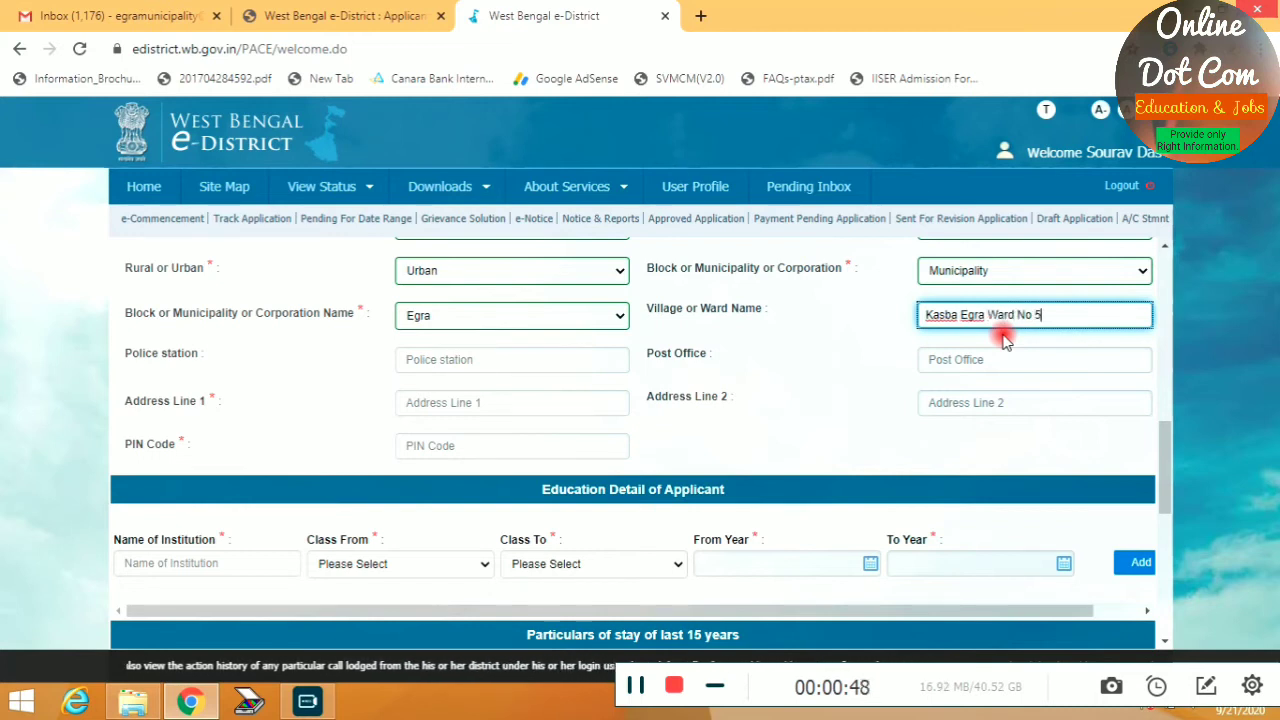
{"action": "key", "text": "Tab"}
{"action": "type", "text": "Eg"}
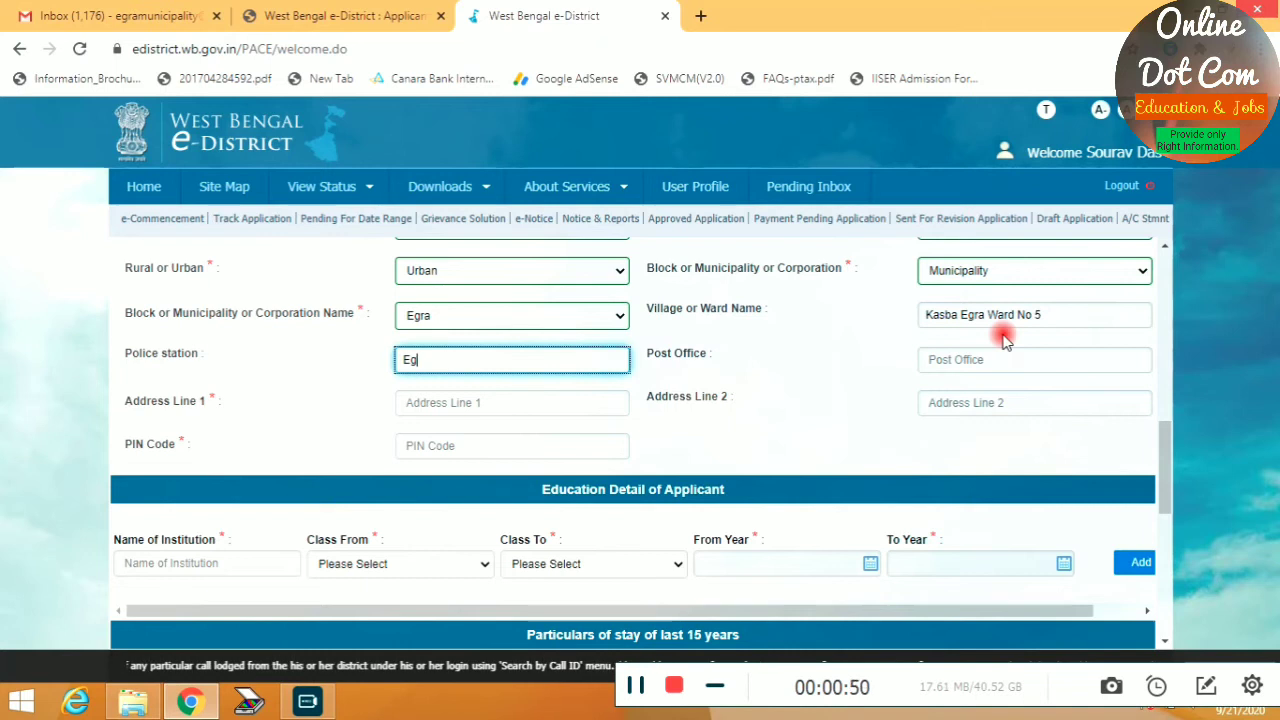
{"action": "type", "text": "ra"}
{"action": "key", "text": "Tab"}
{"action": "type", "text": "Egra"}
{"action": "key", "text": "Tab"}
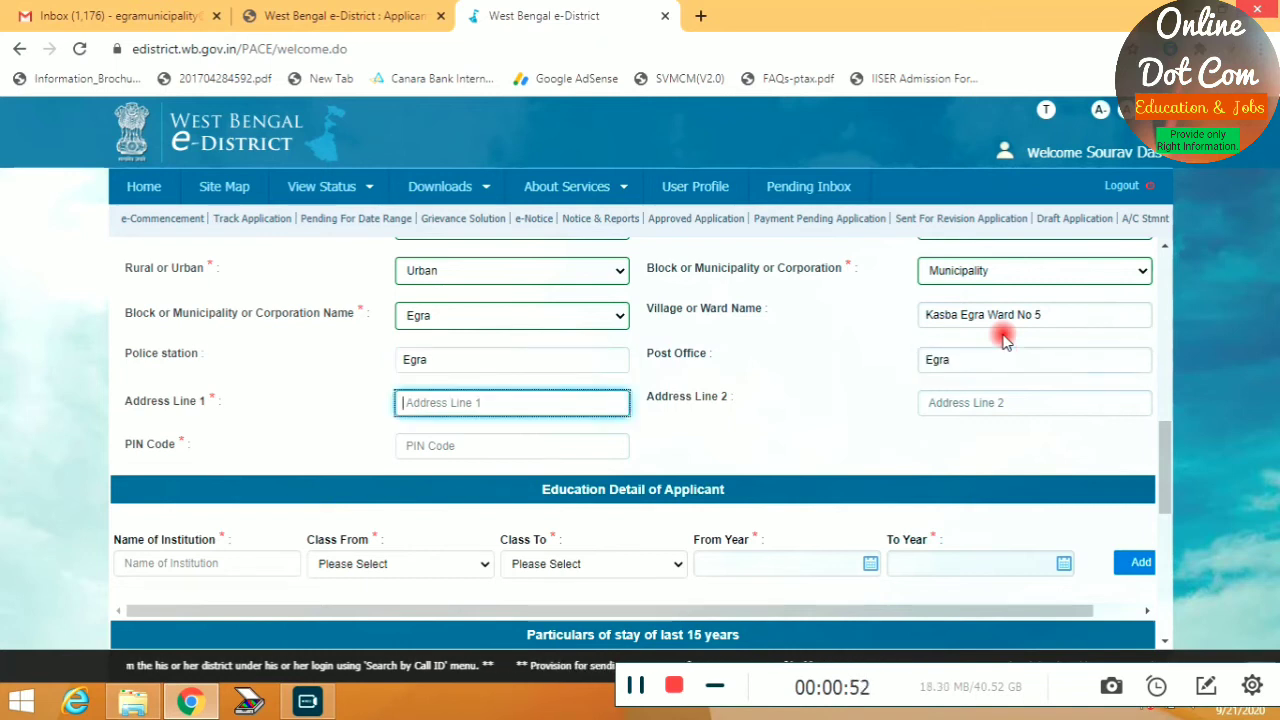
{"action": "type", "text": "Kasba"}
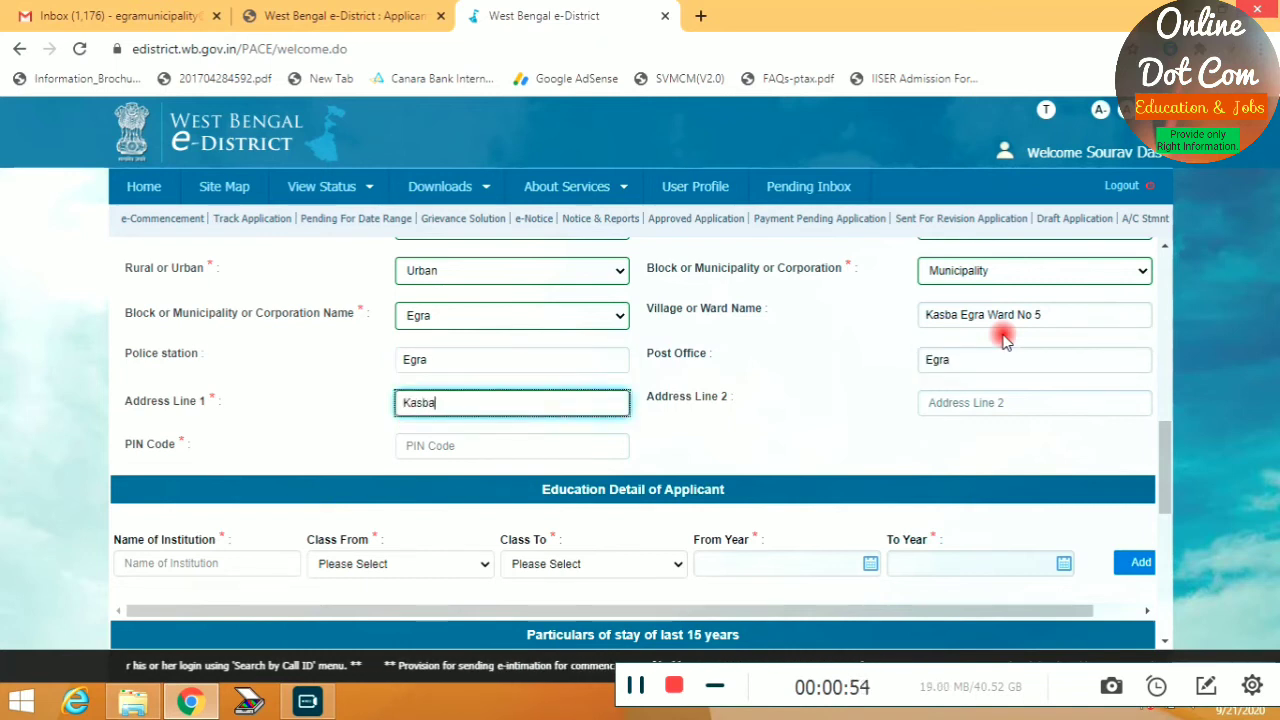
{"action": "type", "text": " Egra"}
{"action": "key", "text": "Tab"}
{"action": "key", "text": "Tab"}
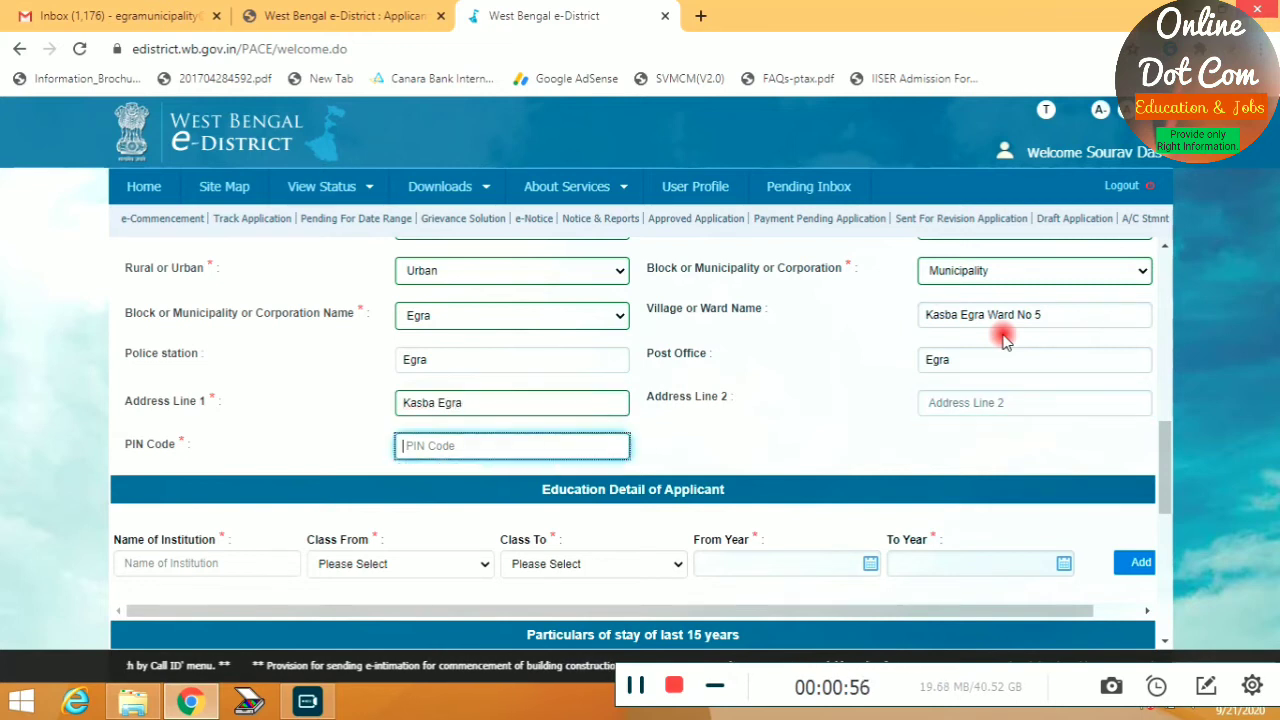
{"action": "type", "text": "721429"}
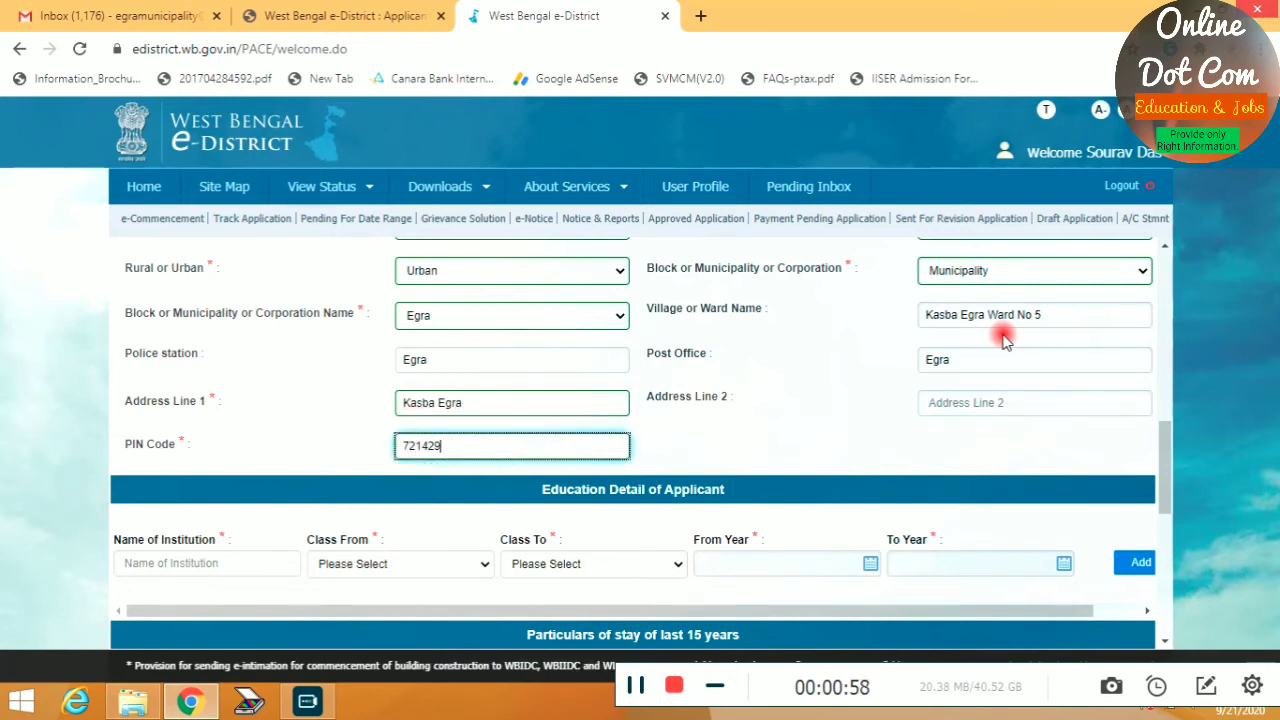
{"action": "key", "text": "Tab"}
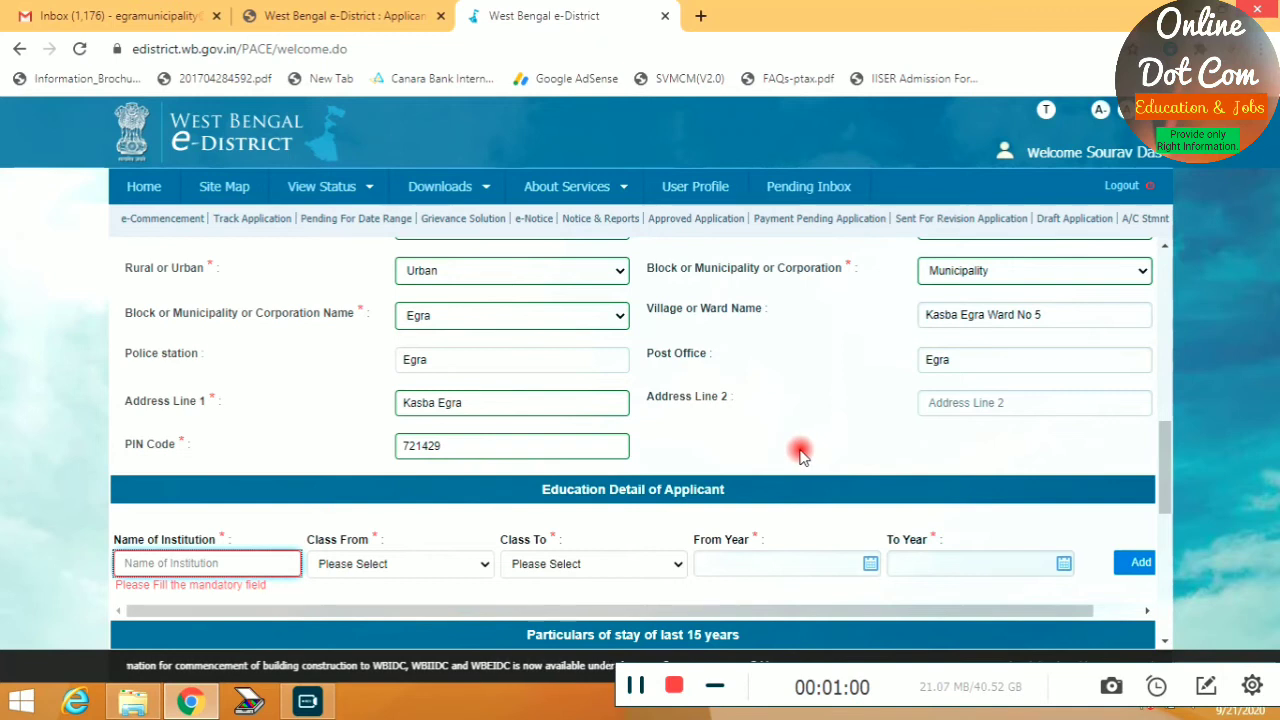
Enter institution Egra School with classes V to X
{"action": "scroll", "coordinate": [812, 413], "scroll_direction": "down", "scroll_amount": 1}
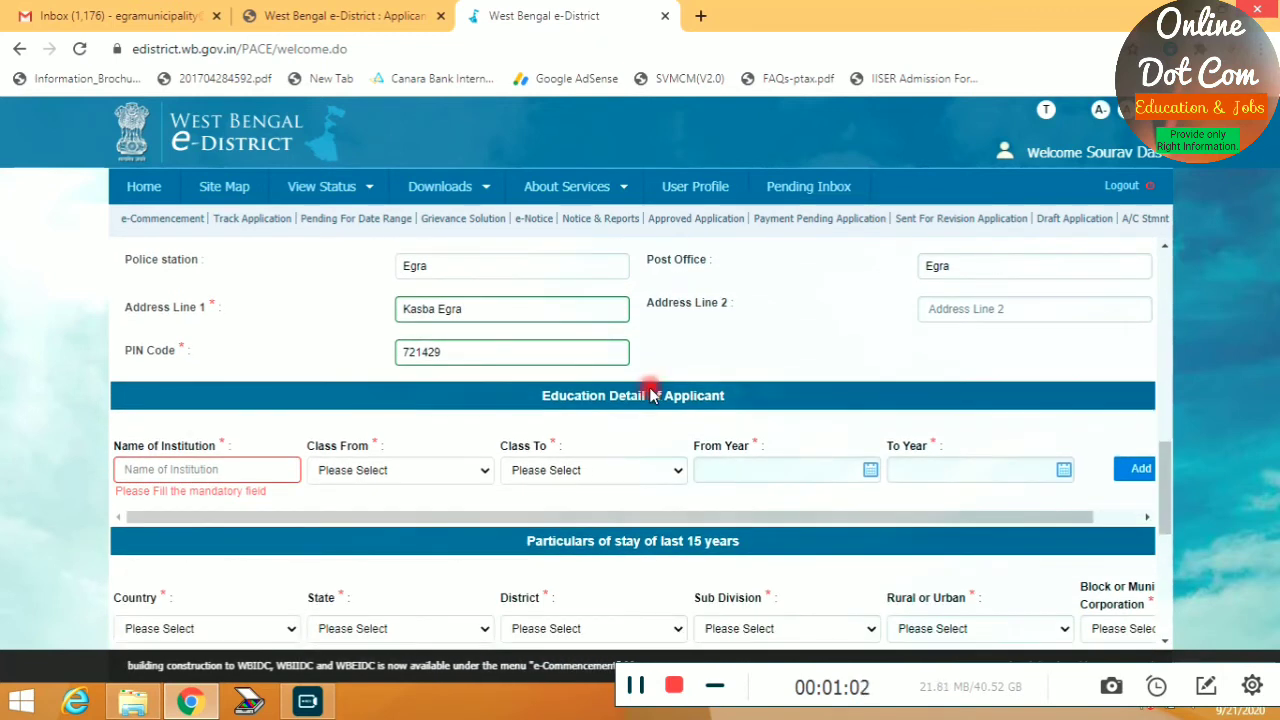
{"action": "left_click", "coordinate": [195, 470]}
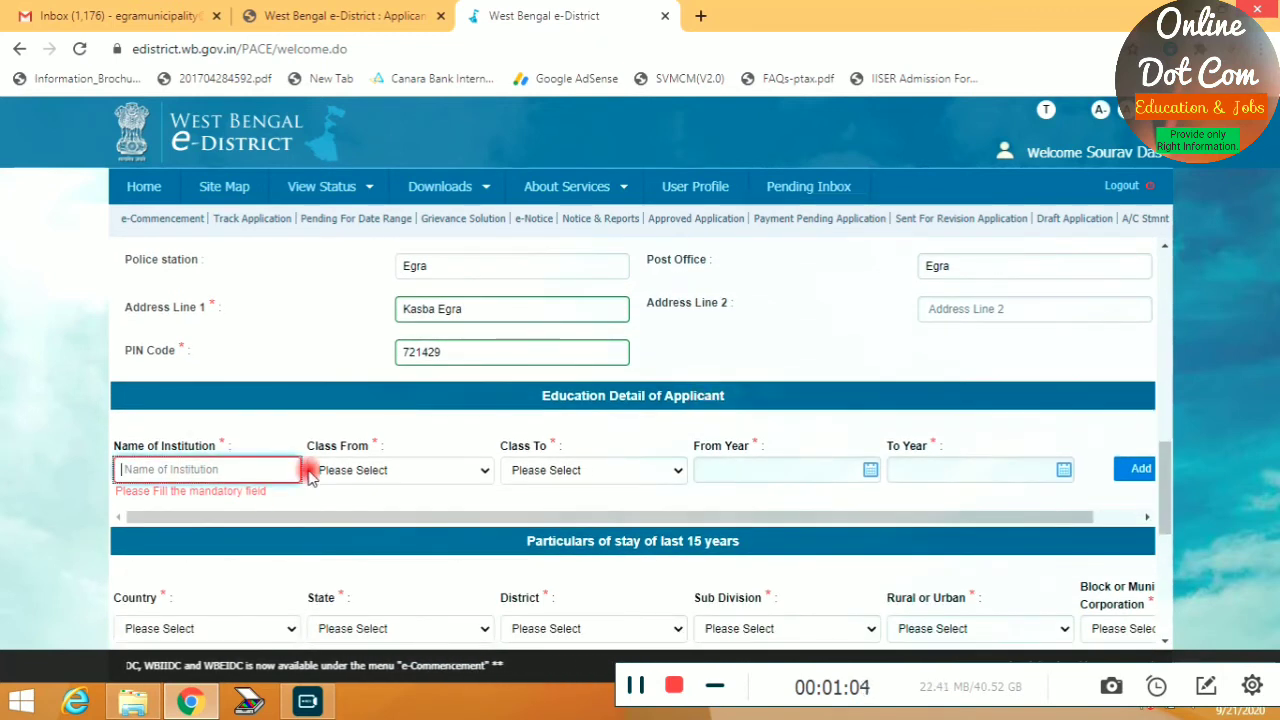
{"action": "type", "text": "Egra School"}
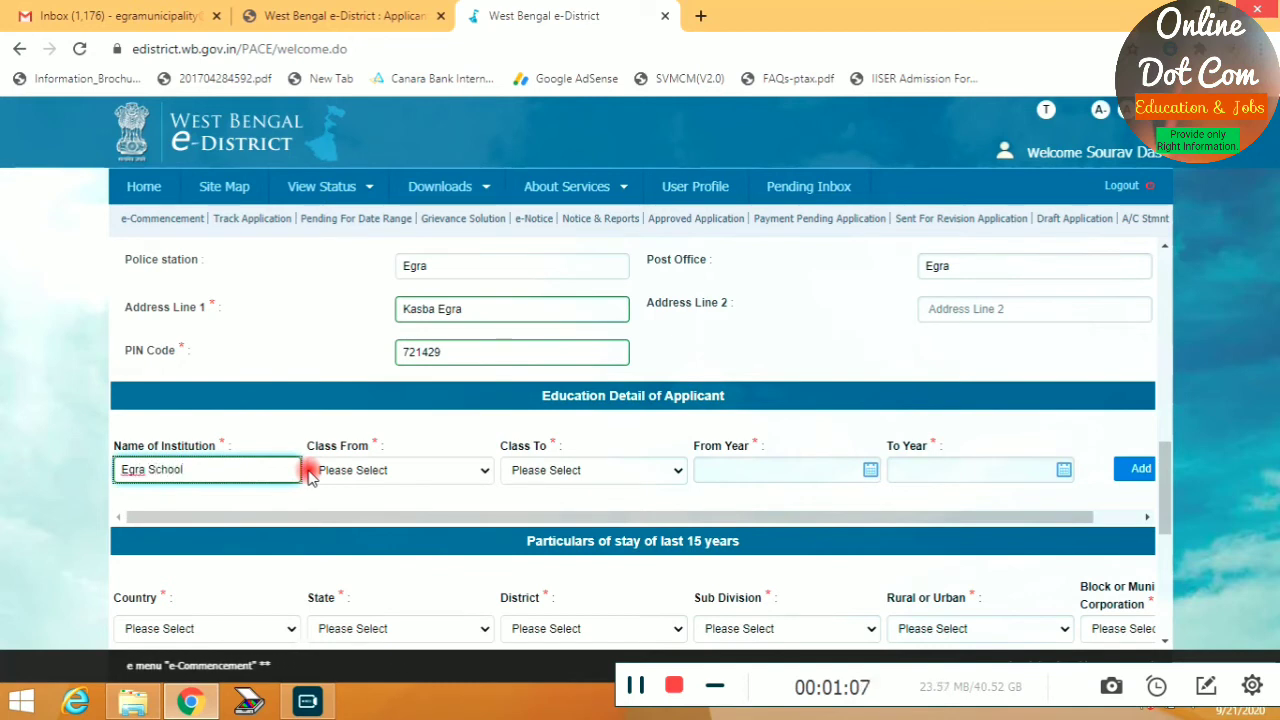
{"action": "key", "text": "Tab"}
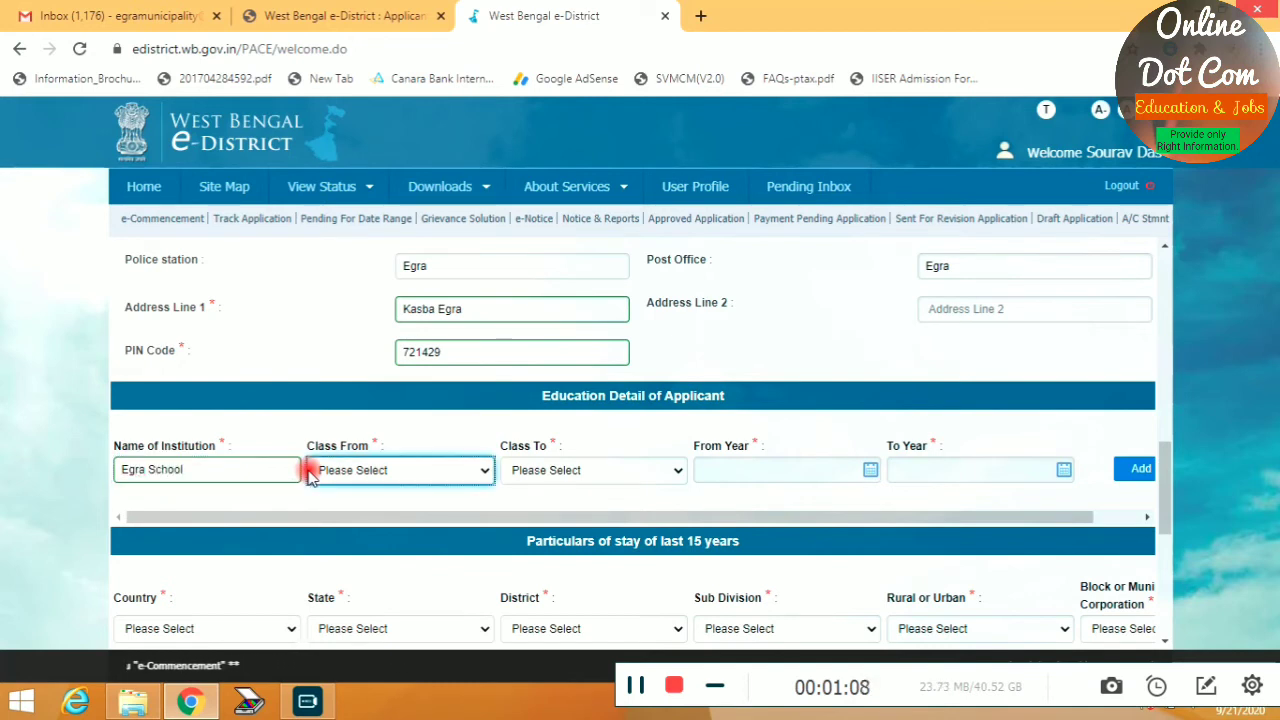
{"action": "left_click", "coordinate": [330, 473]}
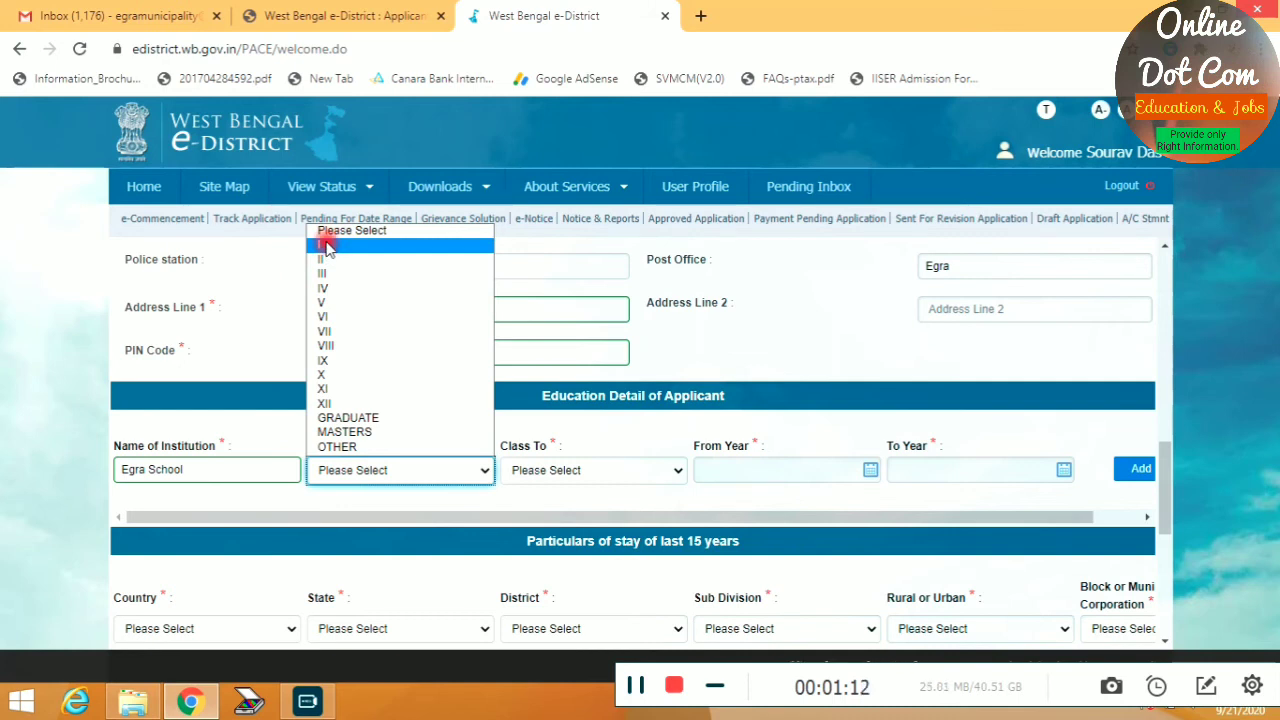
{"action": "left_click", "coordinate": [328, 303]}
{"action": "left_click", "coordinate": [577, 470]}
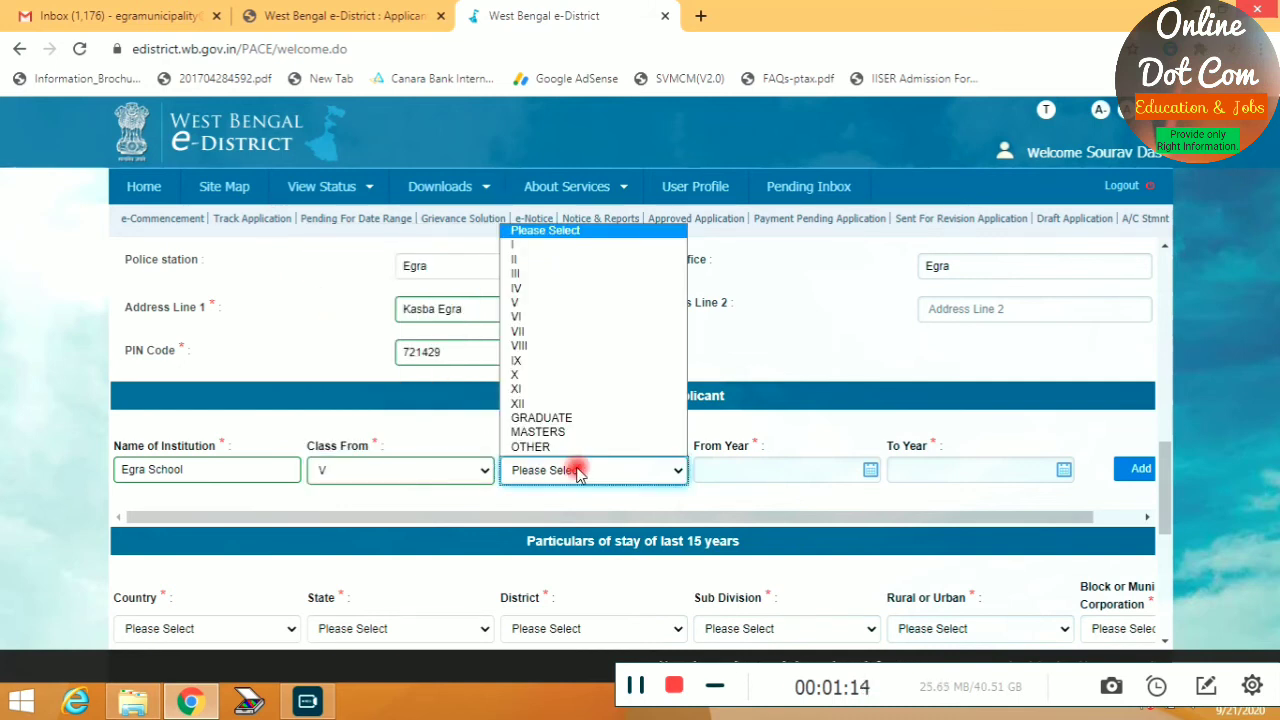
{"action": "left_click", "coordinate": [519, 377]}
Set the years 1995 to 2001 and add the education entry to the table
{"action": "left_click", "coordinate": [789, 469]}
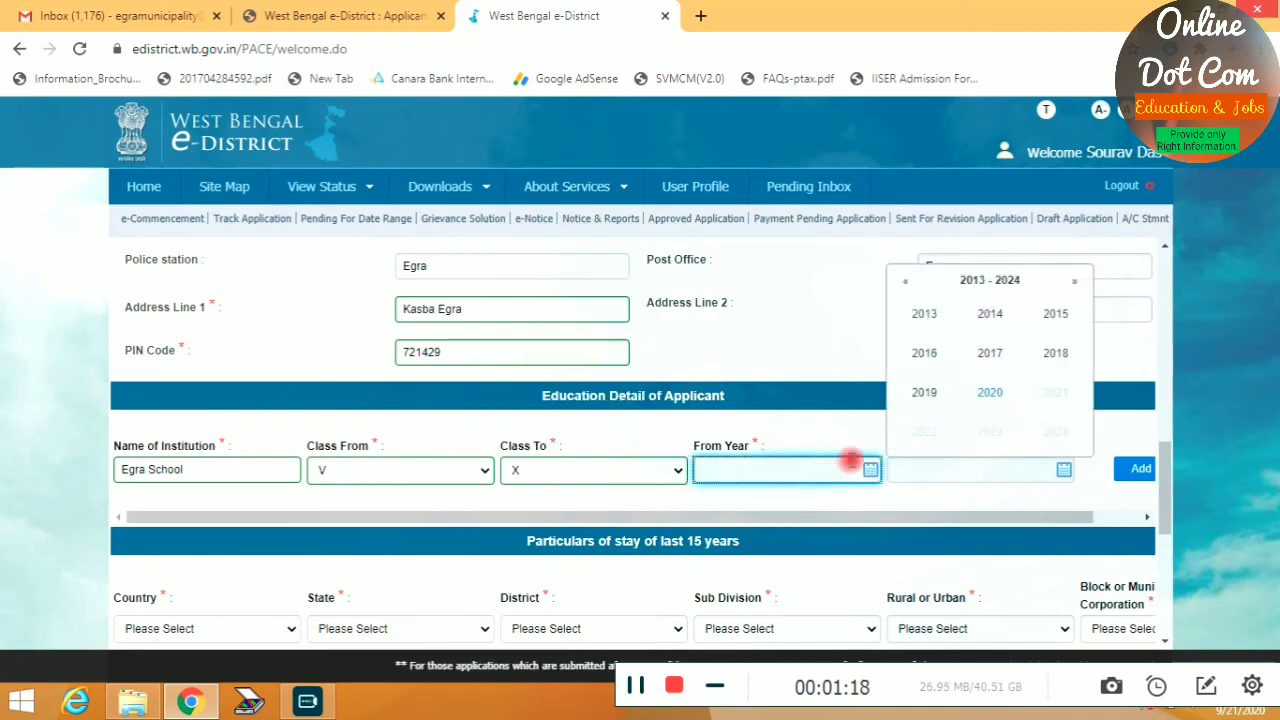
{"action": "left_click", "coordinate": [906, 282]}
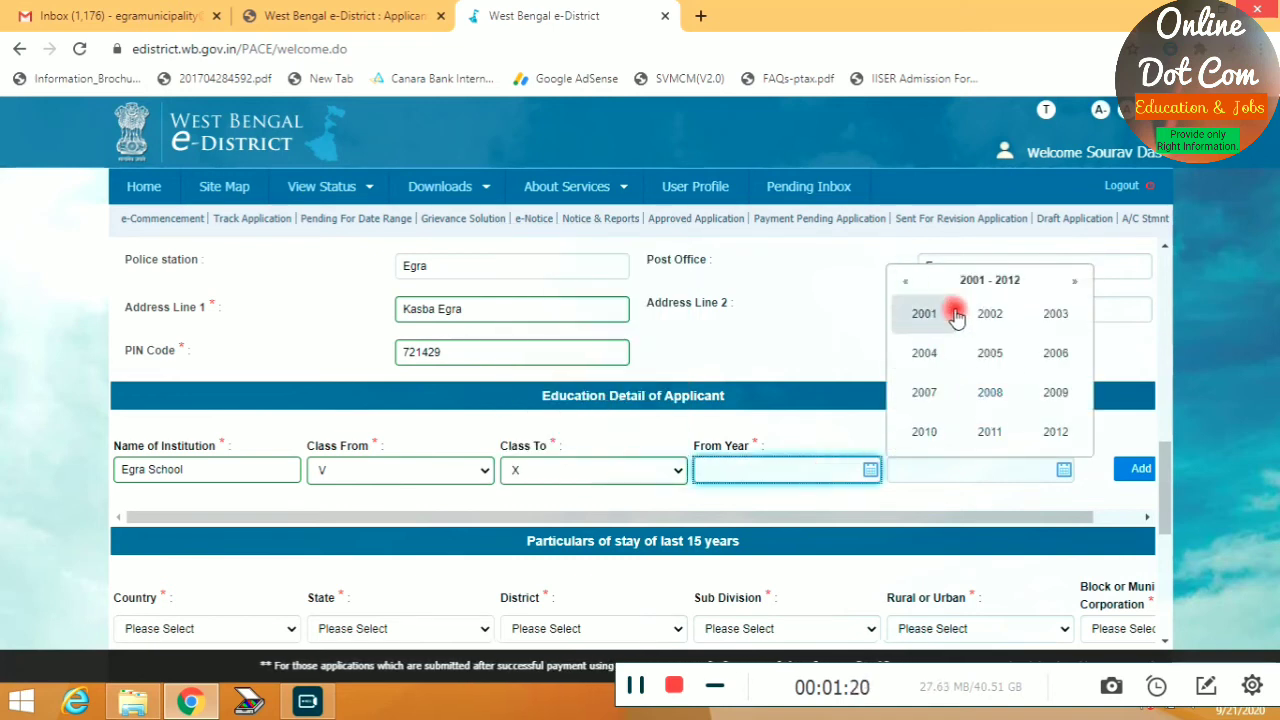
{"action": "left_click", "coordinate": [906, 281]}
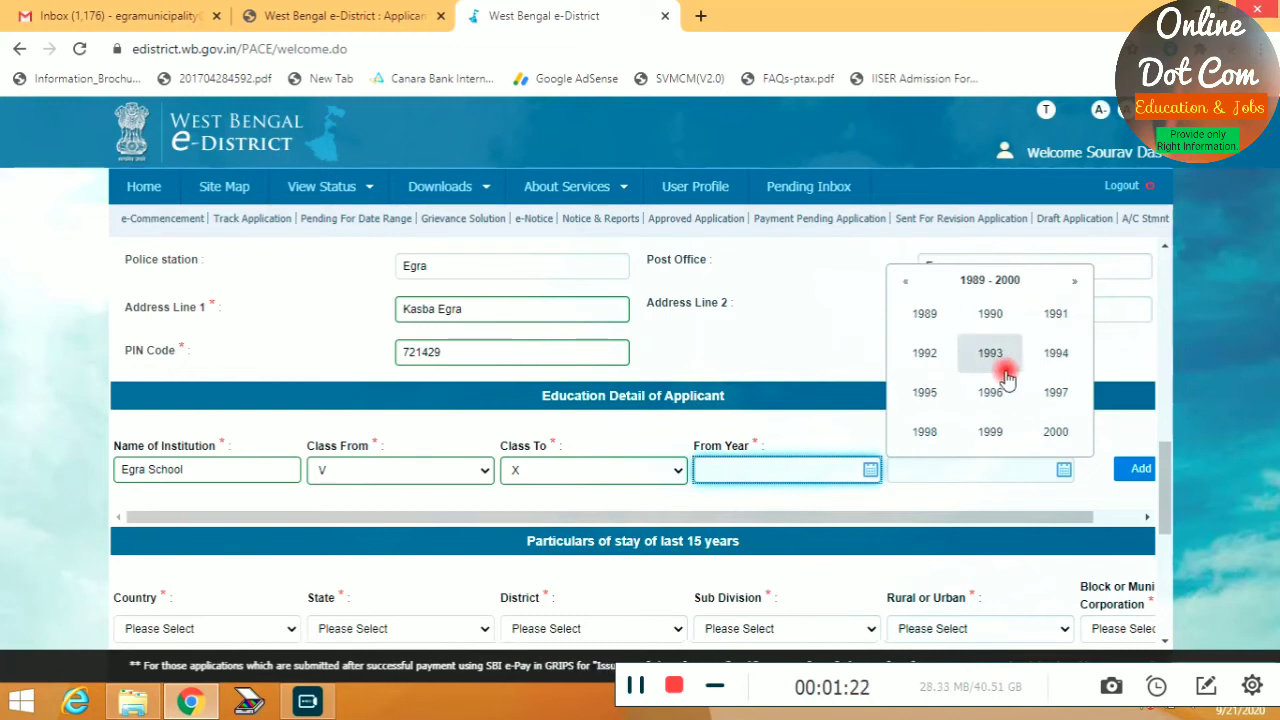
{"action": "left_click", "coordinate": [930, 394]}
{"action": "left_click", "coordinate": [966, 471]}
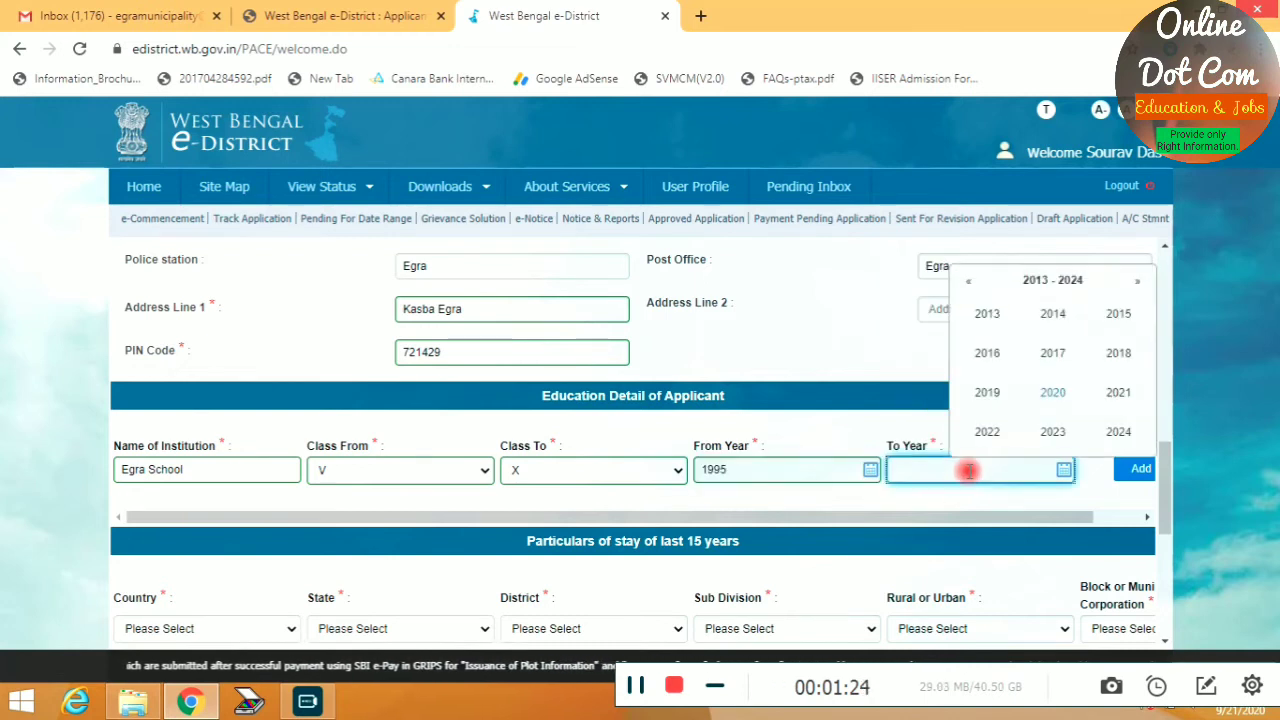
{"action": "left_click", "coordinate": [967, 283]}
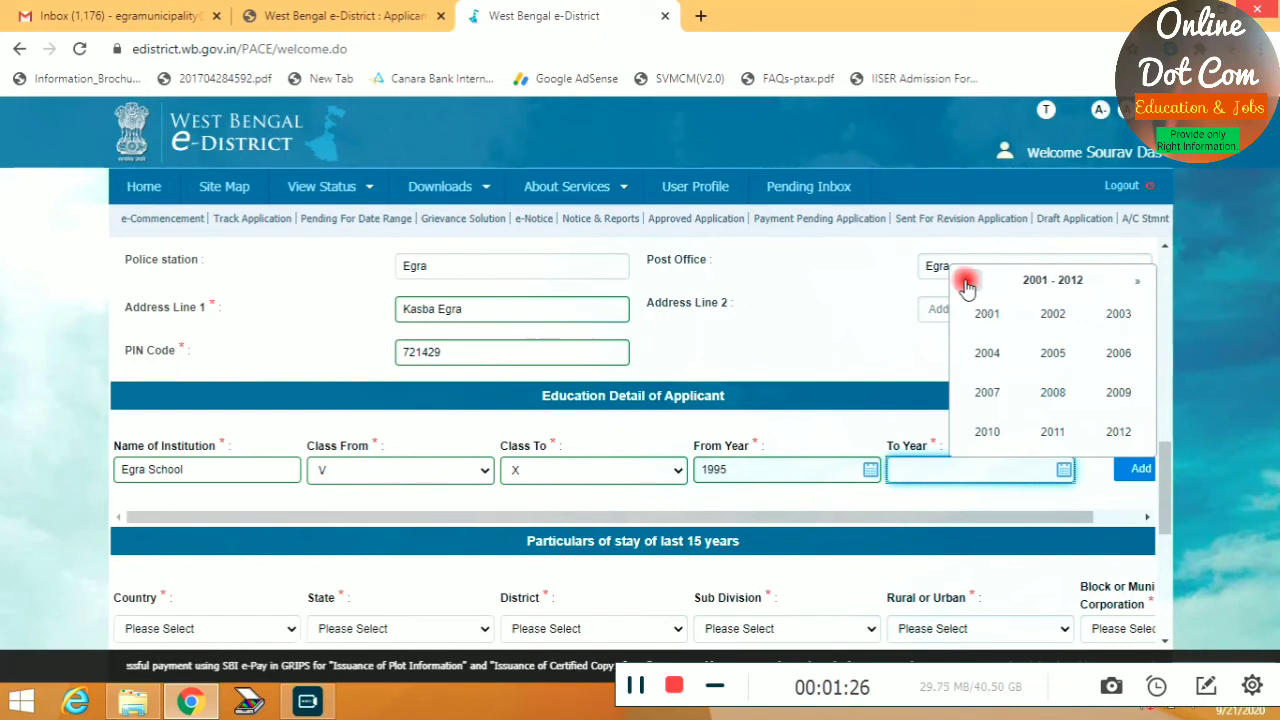
{"action": "left_click", "coordinate": [984, 313]}
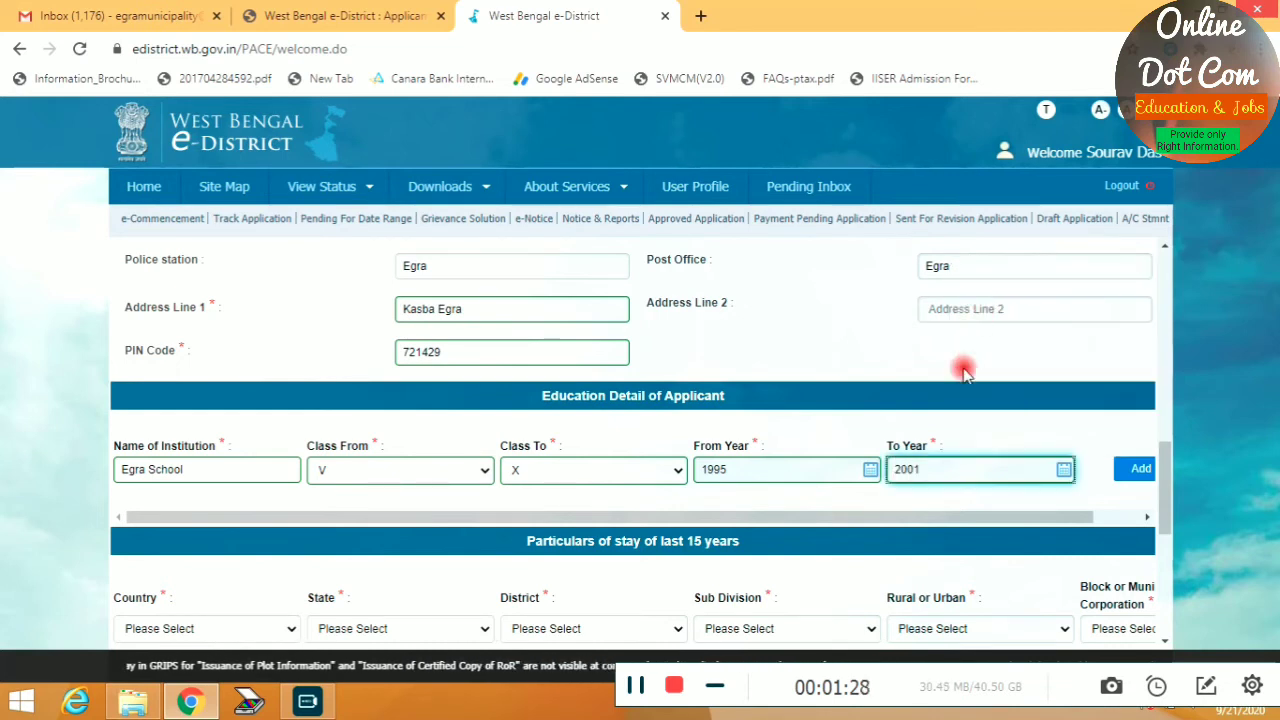
{"action": "left_click_drag", "start_coordinate": [788, 523], "coordinate": [900, 517]}
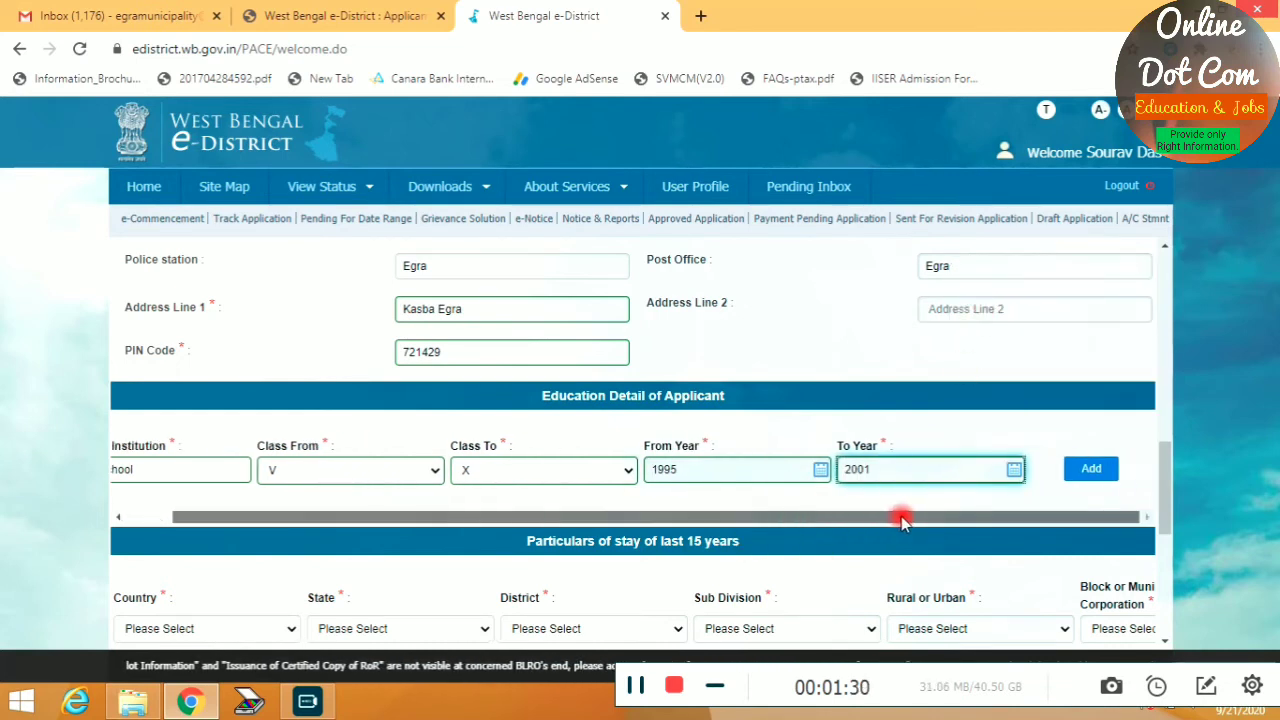
{"action": "left_click", "coordinate": [1087, 471]}
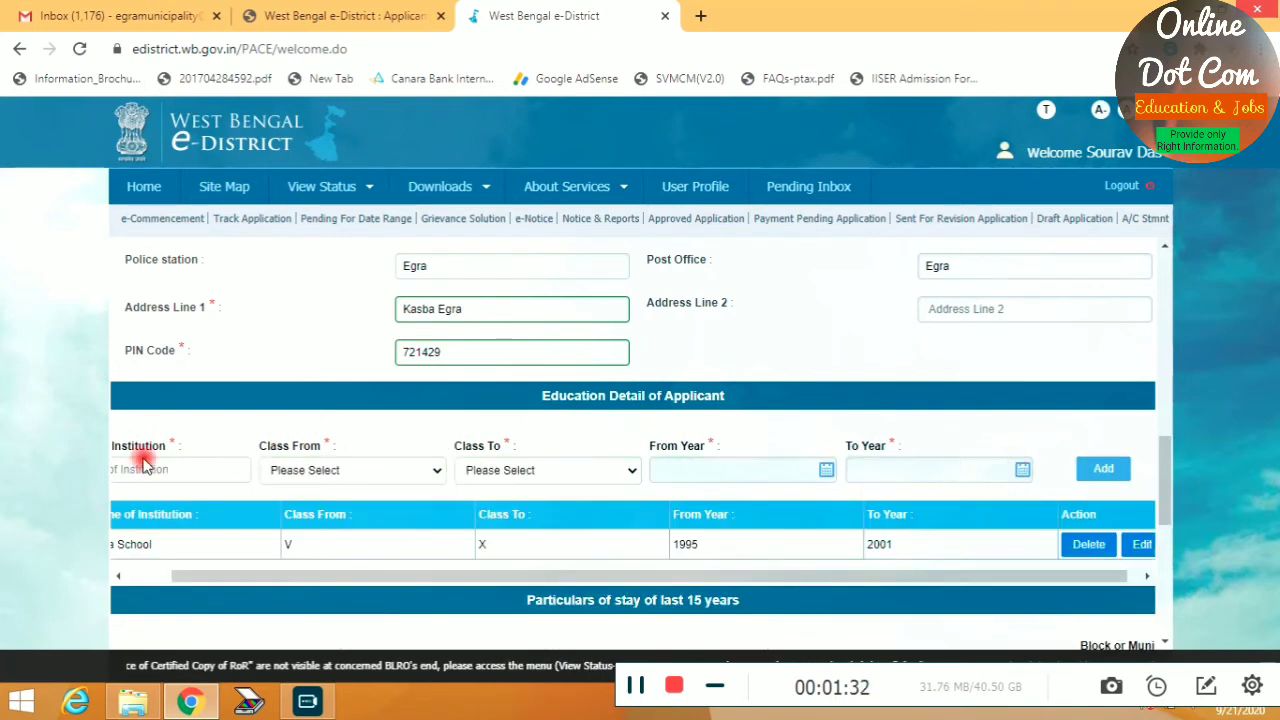
Set the stay location to India, West Bengal, district Purba Medinipur
{"action": "scroll", "coordinate": [558, 530], "scroll_direction": "down", "scroll_amount": 1}
{"action": "scroll", "coordinate": [558, 530], "scroll_direction": "down", "scroll_amount": 2}
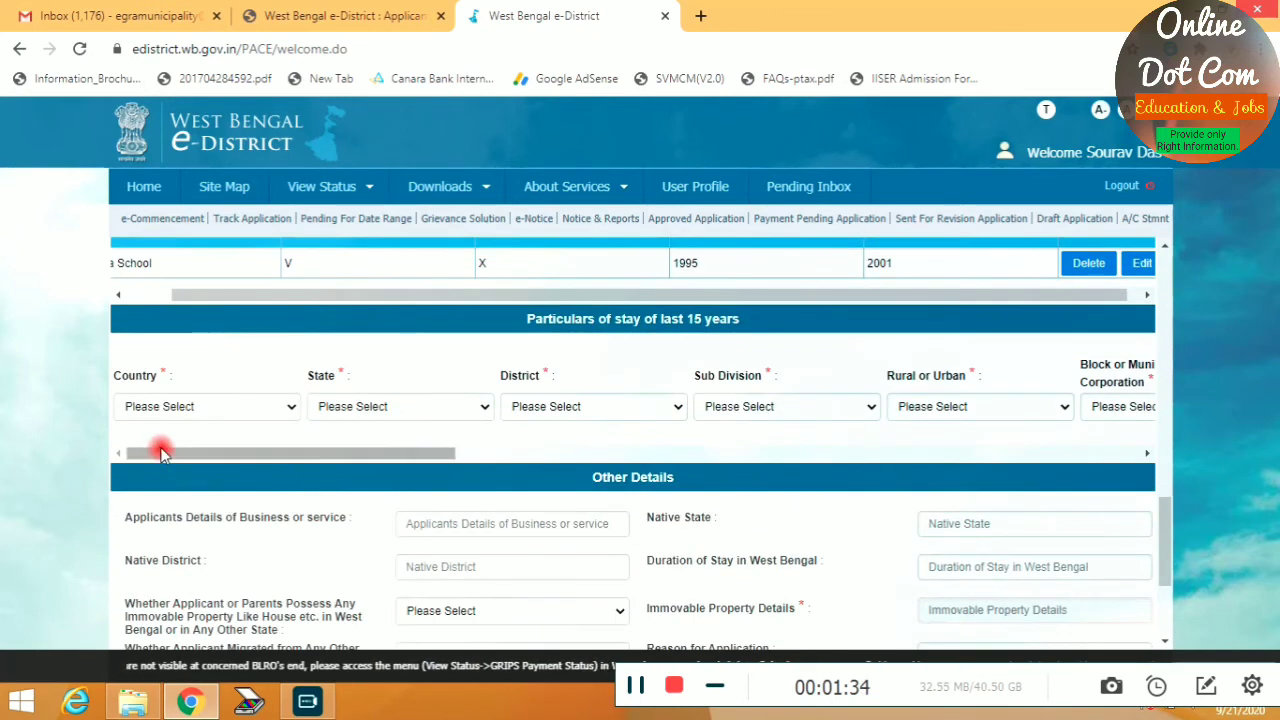
{"action": "left_click", "coordinate": [170, 402]}
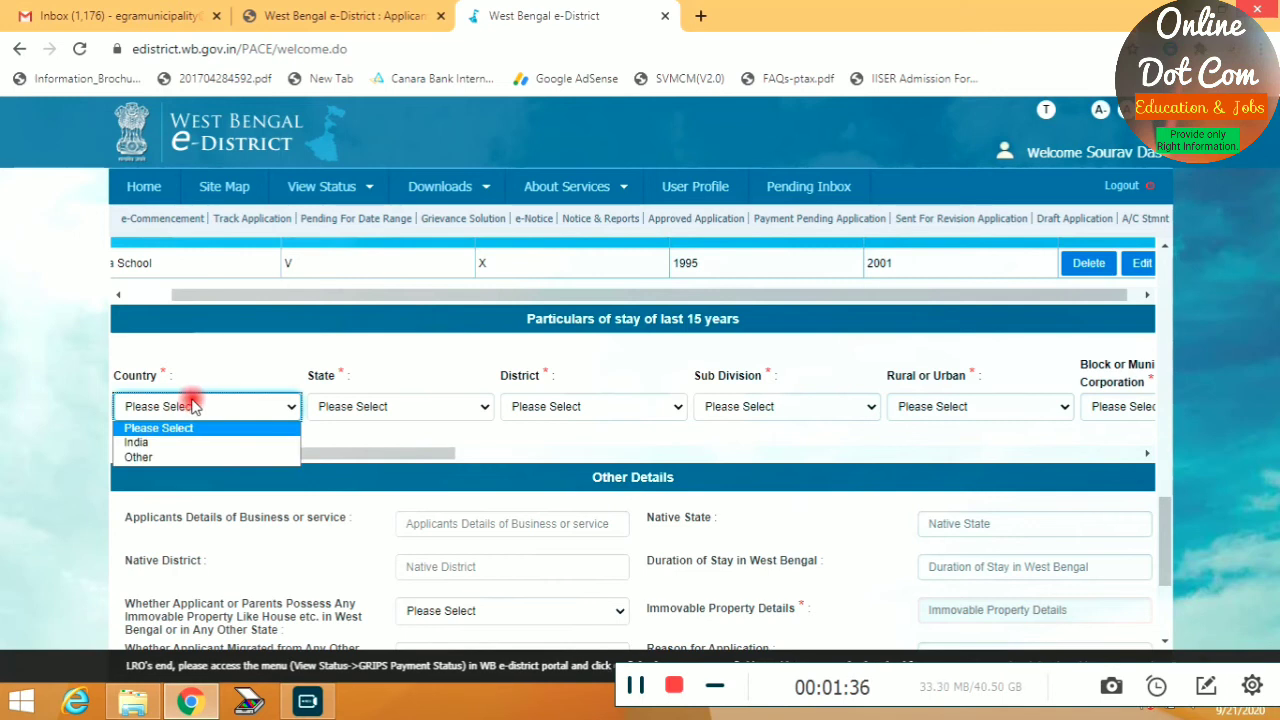
{"action": "left_click", "coordinate": [172, 440]}
{"action": "left_click", "coordinate": [375, 410]}
{"action": "left_click", "coordinate": [403, 433]}
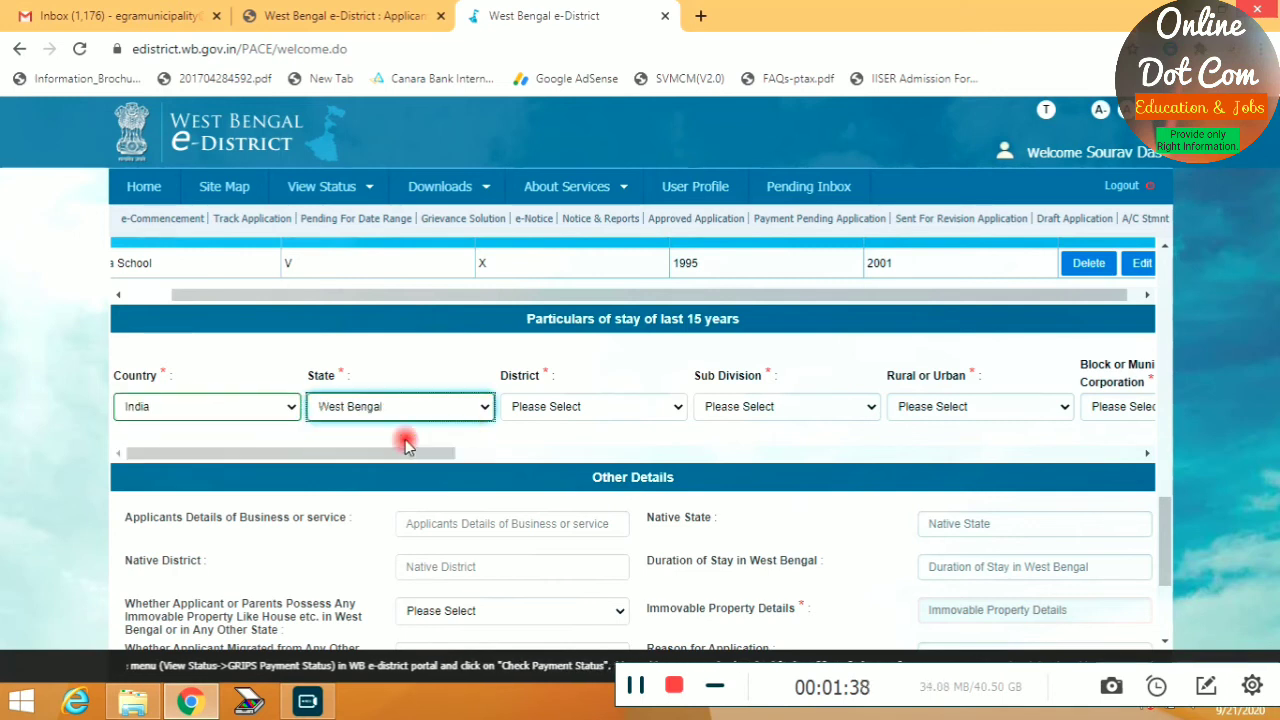
{"action": "left_click", "coordinate": [517, 405]}
{"action": "scroll", "coordinate": [597, 328], "scroll_direction": "down", "scroll_amount": 2}
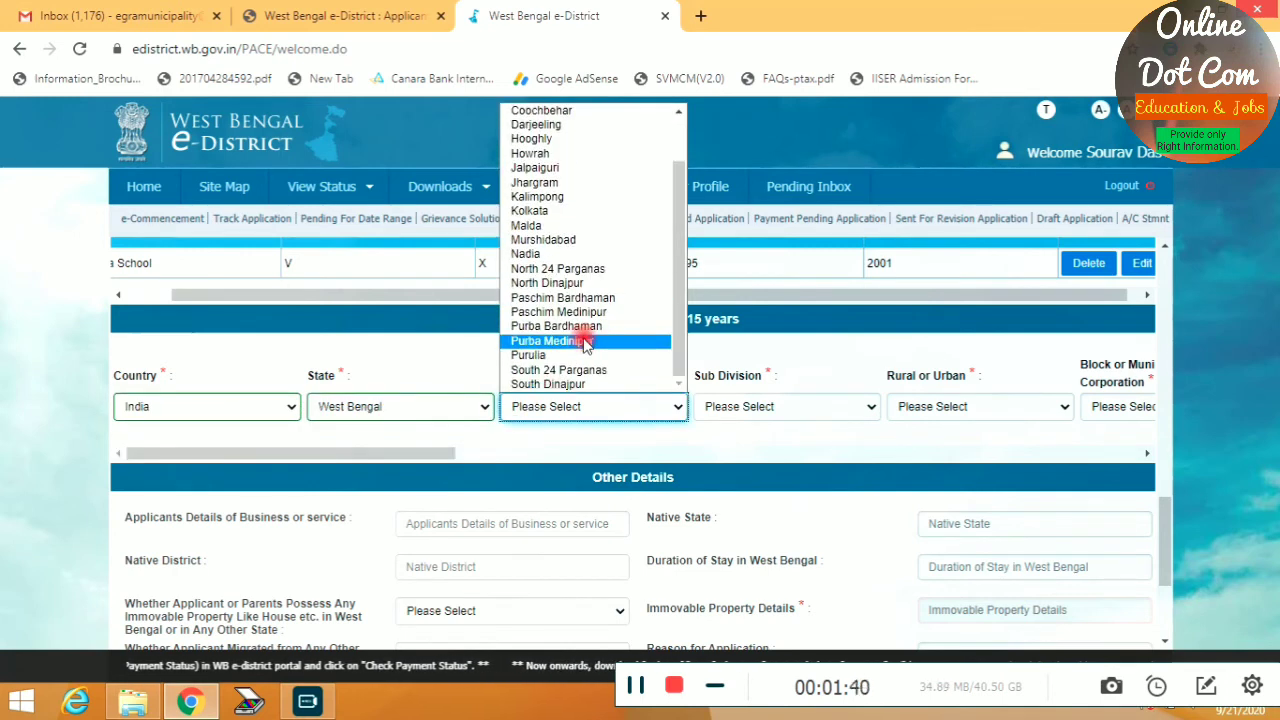
{"action": "left_click", "coordinate": [590, 337]}
Choose Egra as the sub division and mark the area as Urban
{"action": "left_click", "coordinate": [752, 410]}
{"action": "left_click", "coordinate": [668, 431]}
{"action": "left_click", "coordinate": [737, 408]}
{"action": "left_click", "coordinate": [718, 457]}
{"action": "left_click", "coordinate": [895, 414]}
{"action": "left_click", "coordinate": [912, 457]}
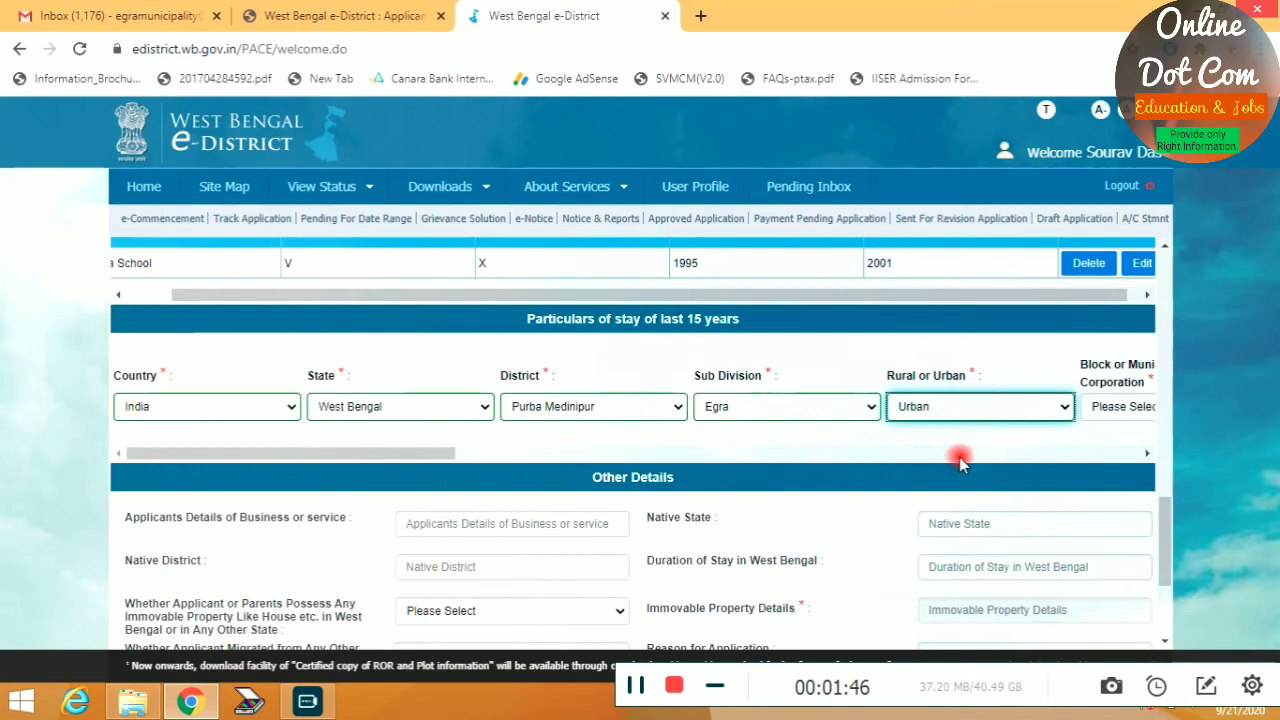
{"action": "left_click_drag", "start_coordinate": [430, 455], "coordinate": [703, 472]}
Set the local body type to Municipality with Egra as the municipality name
{"action": "left_click", "coordinate": [314, 406]}
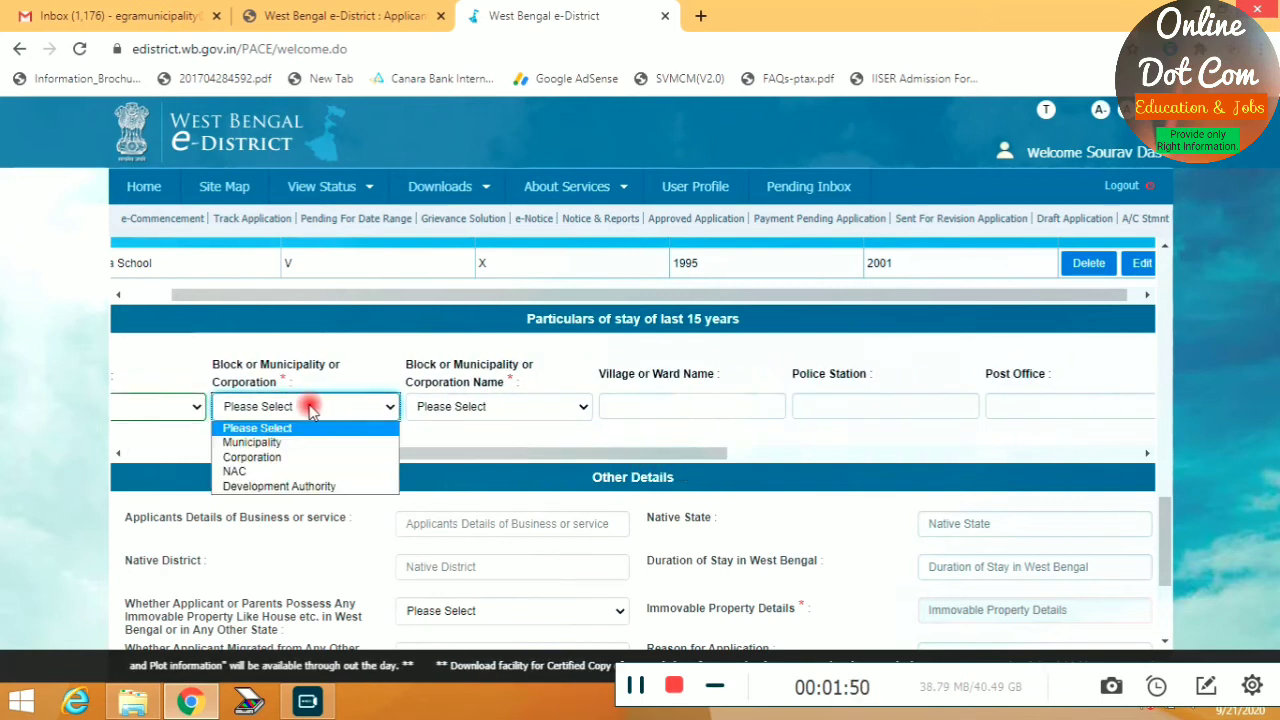
{"action": "left_click", "coordinate": [312, 440]}
{"action": "left_click", "coordinate": [452, 418]}
{"action": "left_click", "coordinate": [457, 420]}
{"action": "left_click", "coordinate": [460, 415]}
{"action": "left_click", "coordinate": [428, 442]}
Fill the ward, police station Egra, address Kasba Egra and PIN 721429
{"action": "left_click", "coordinate": [633, 404]}
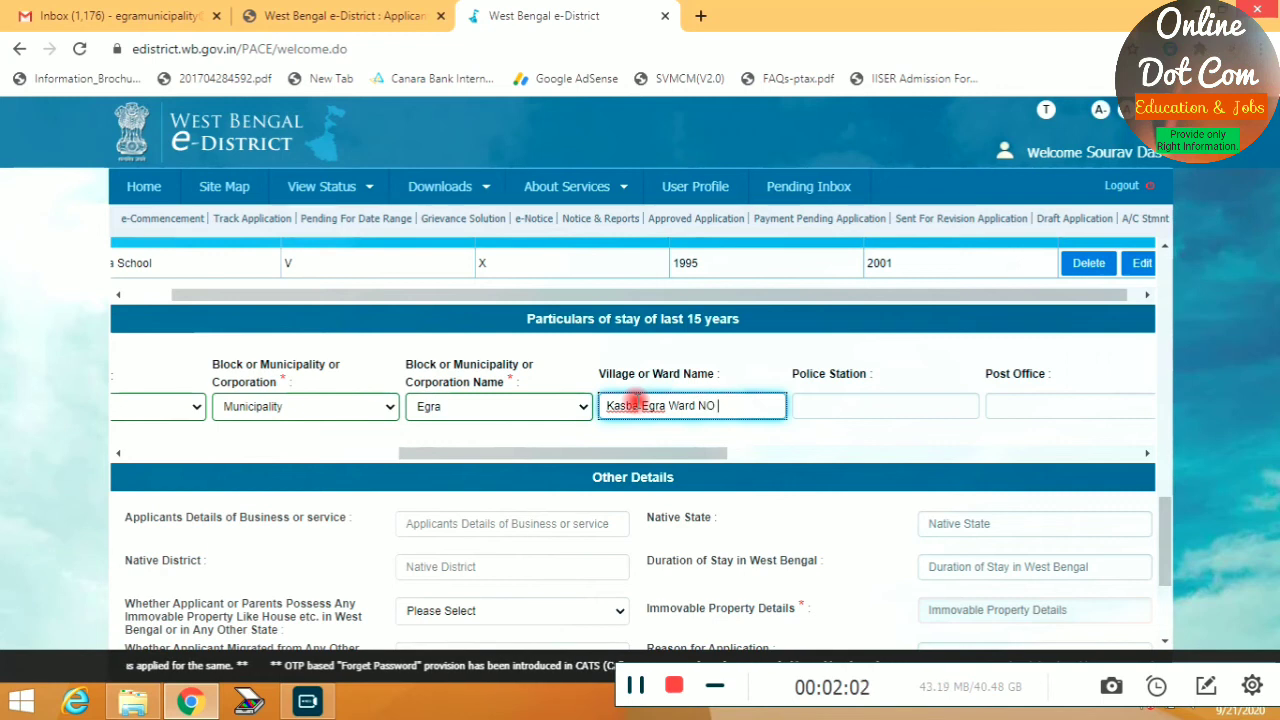
{"action": "key", "text": "Tab"}
{"action": "type", "text": "Egr"}
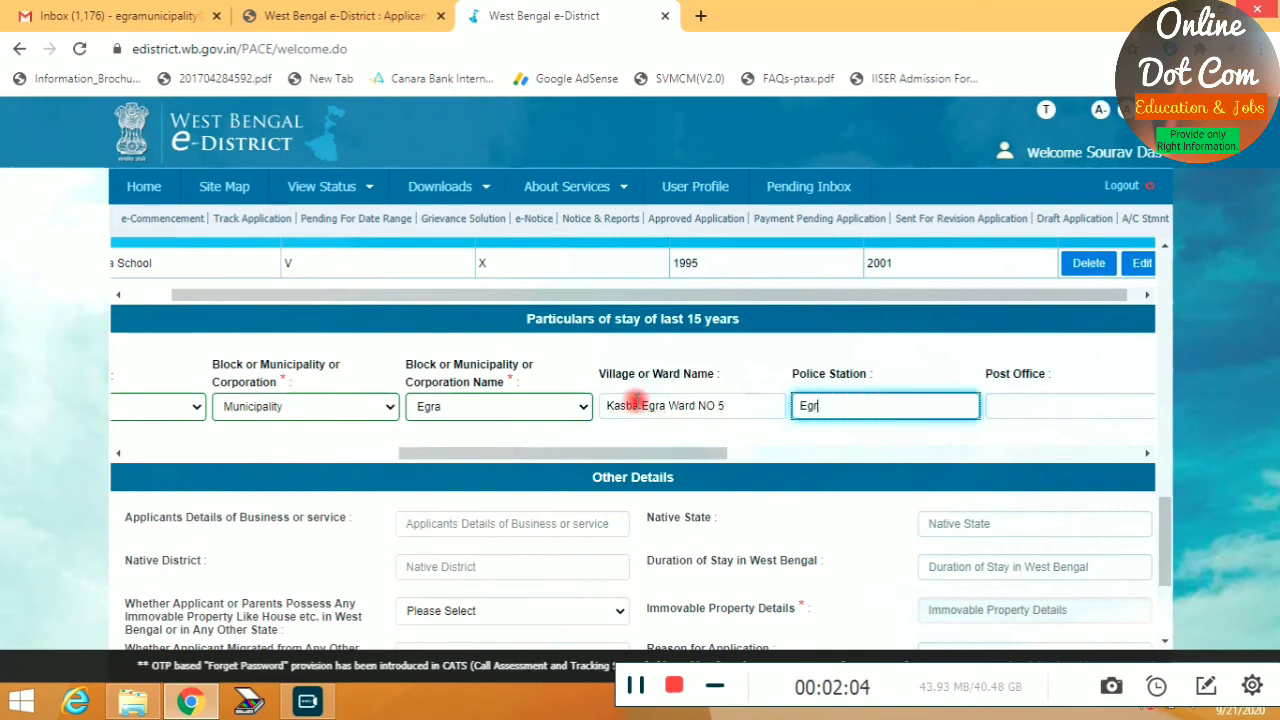
{"action": "type", "text": "a"}
{"action": "key", "text": "Tab"}
{"action": "type", "text": "Egra"}
{"action": "key", "text": "Tab"}
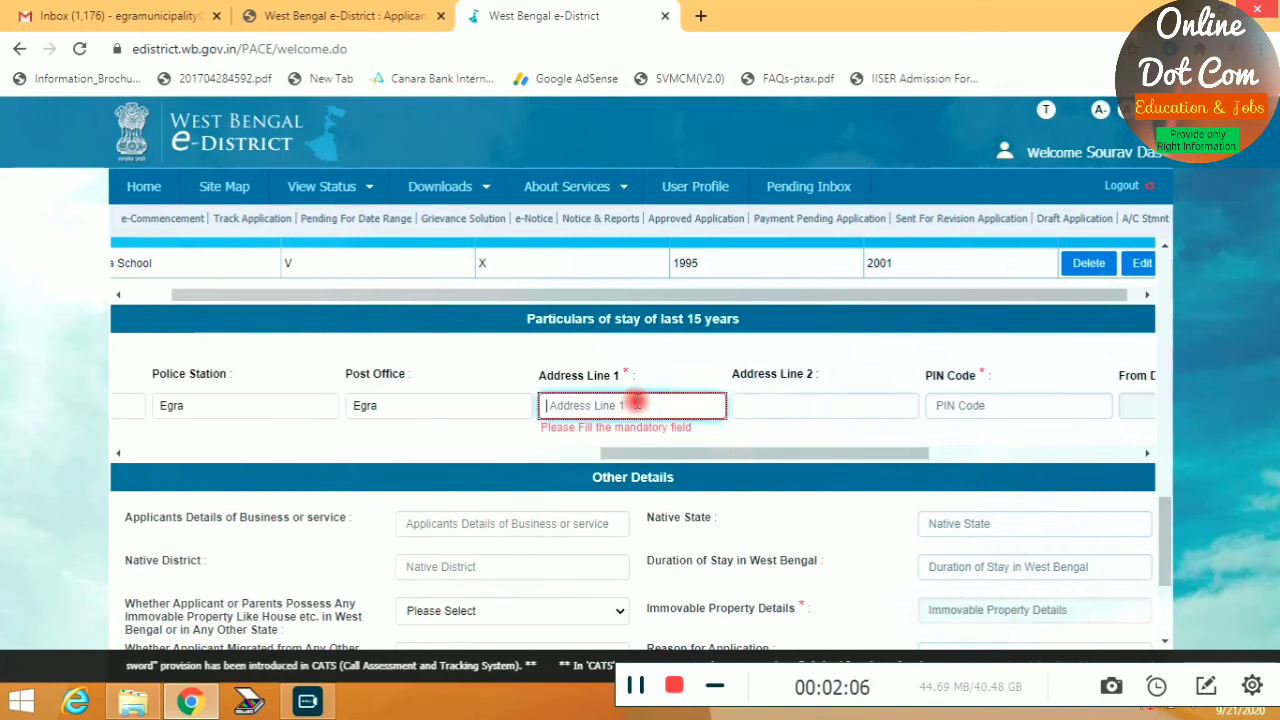
{"action": "type", "text": "Kasba Egra"}
{"action": "key", "text": "Tab"}
{"action": "key", "text": "Tab"}
{"action": "type", "text": "7"}
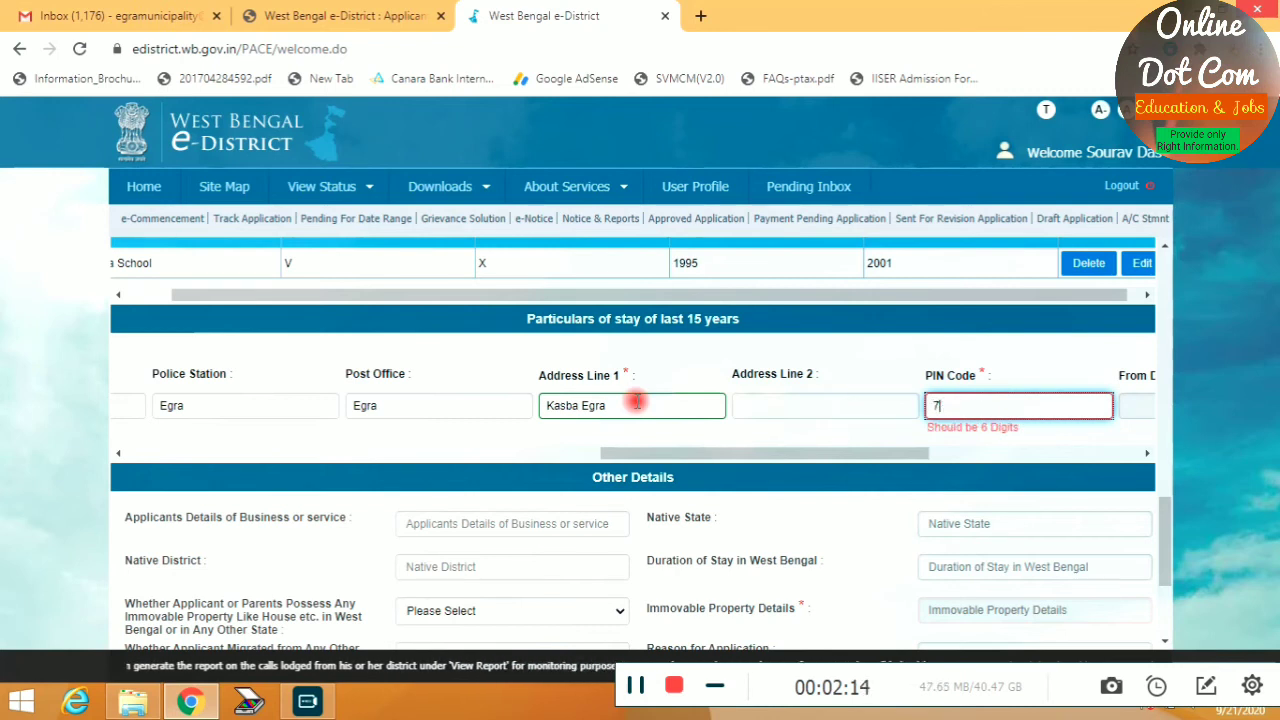
{"action": "type", "text": "82129"}
{"action": "key", "text": "Tab"}
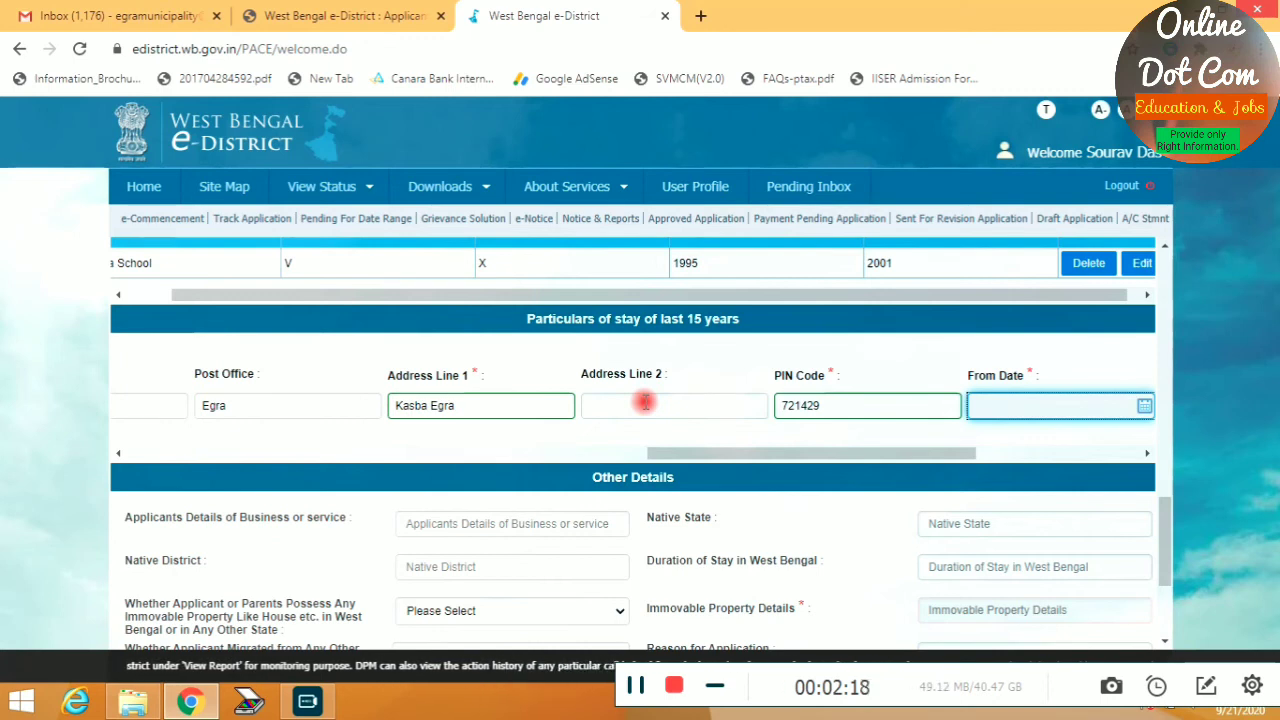
Set the stay start date to 31/01/1985 using the calendar
{"action": "left_click_drag", "start_coordinate": [862, 468], "coordinate": [1014, 457]}
{"action": "left_click", "coordinate": [705, 408]}
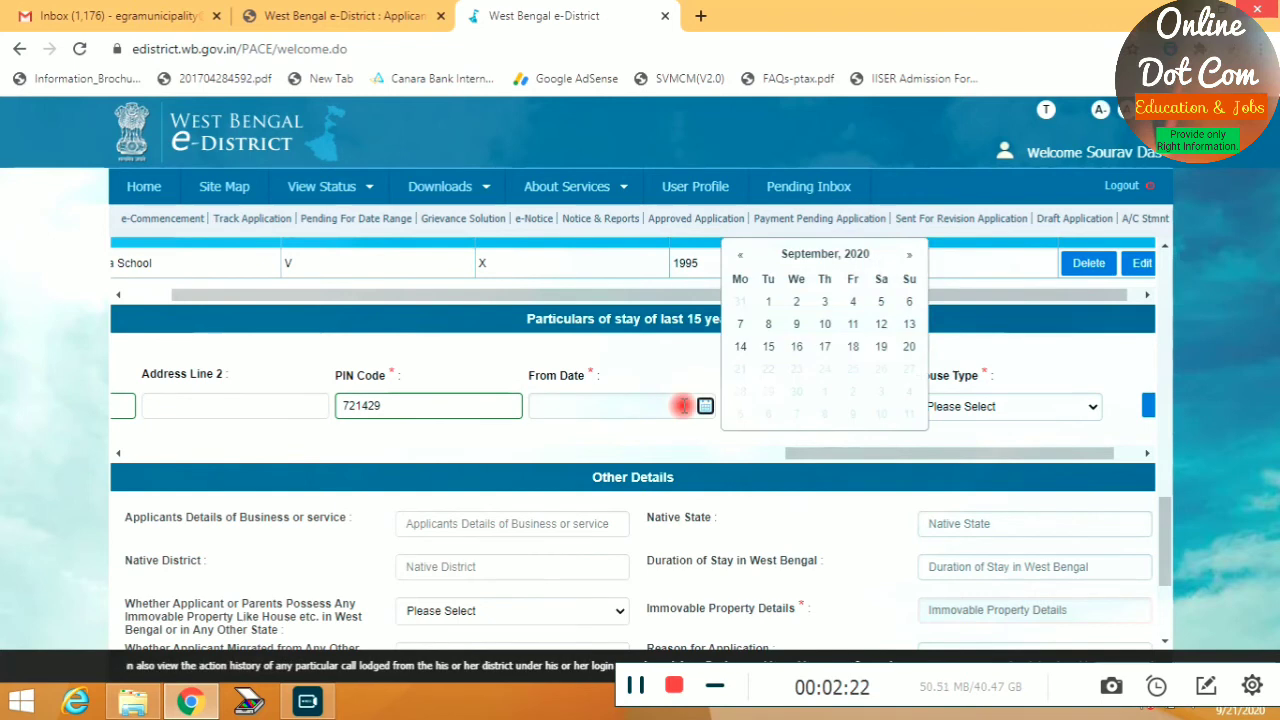
{"action": "left_click", "coordinate": [740, 256]}
{"action": "left_click", "coordinate": [740, 258]}
{"action": "left_click", "coordinate": [740, 258]}
{"action": "left_click", "coordinate": [755, 262]}
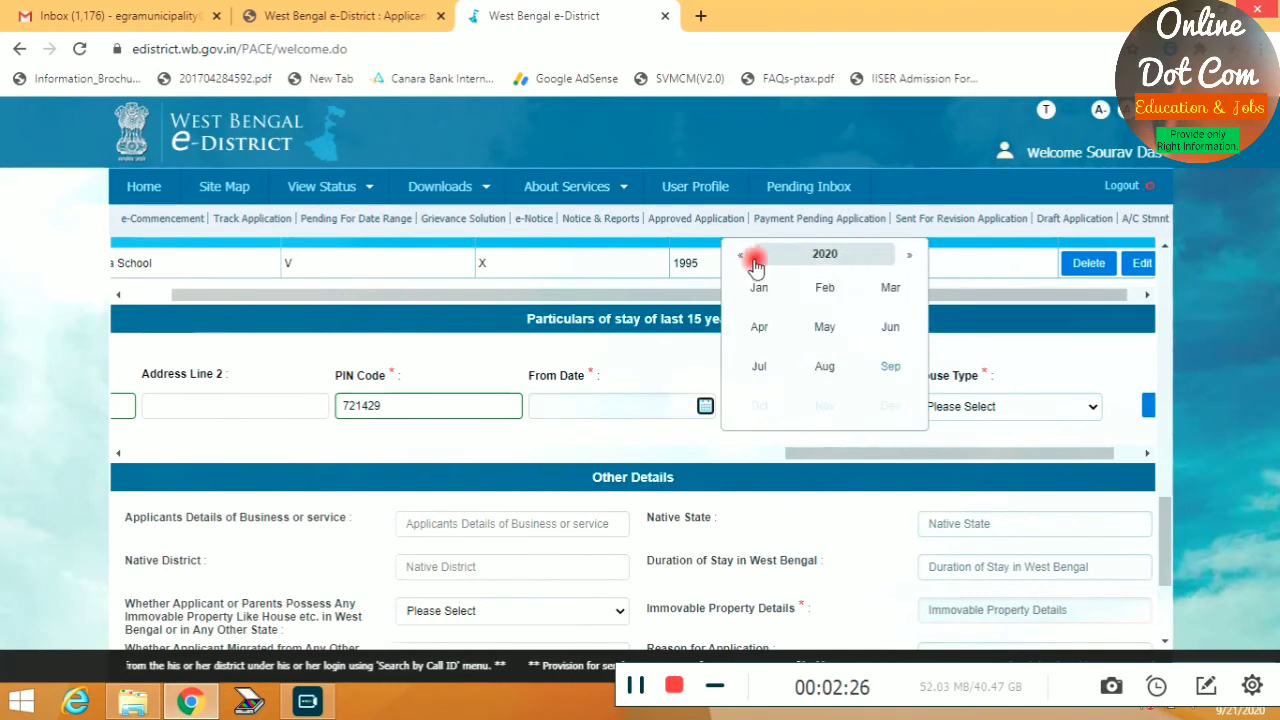
{"action": "left_click", "coordinate": [825, 256]}
{"action": "left_click", "coordinate": [740, 258]}
{"action": "left_click", "coordinate": [740, 258]}
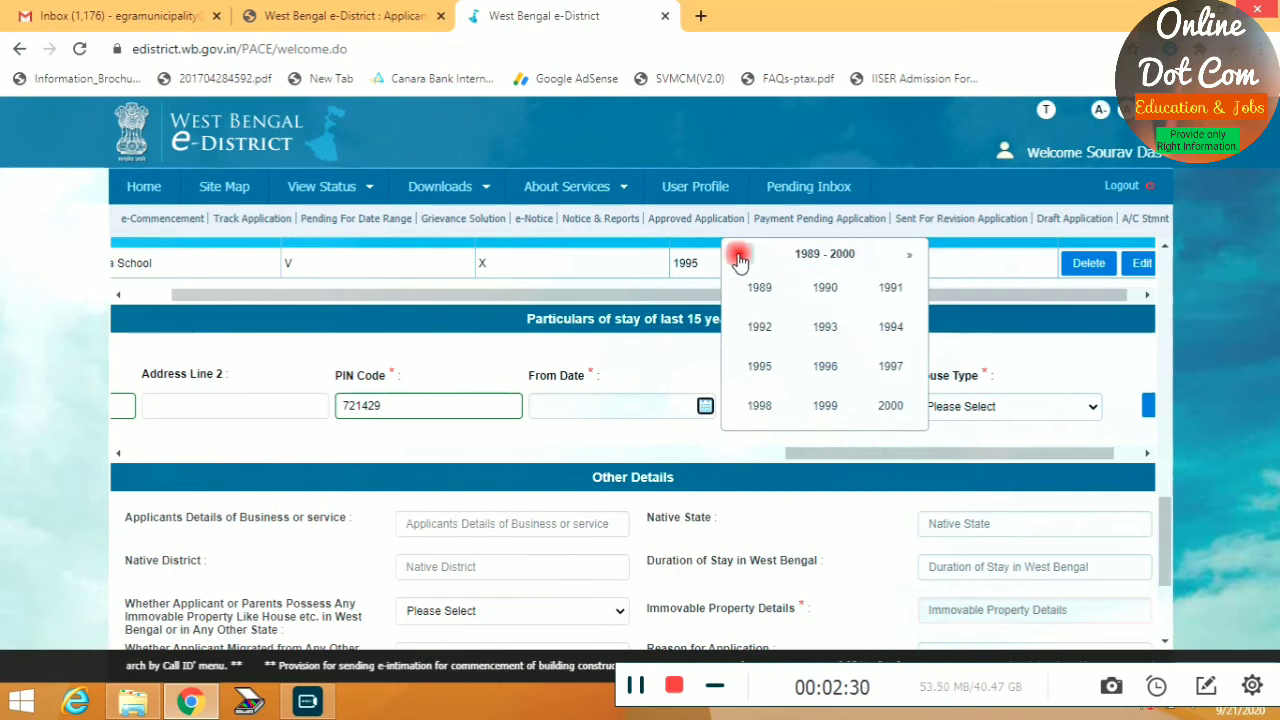
{"action": "left_click", "coordinate": [740, 258]}
{"action": "left_click", "coordinate": [866, 362]}
{"action": "left_click", "coordinate": [759, 287]}
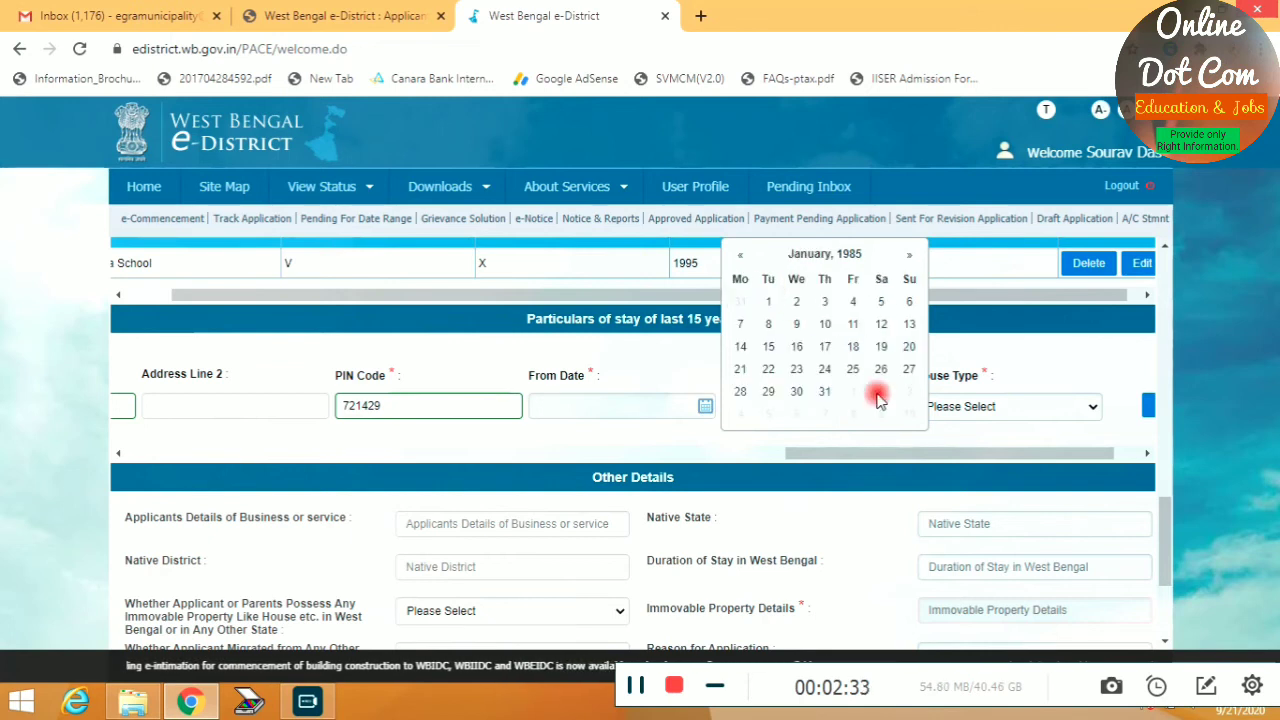
{"action": "left_click", "coordinate": [826, 391]}
Set the end date to 20/09/2020, house type Owned, and add the stay entry
{"action": "left_click", "coordinate": [899, 405]}
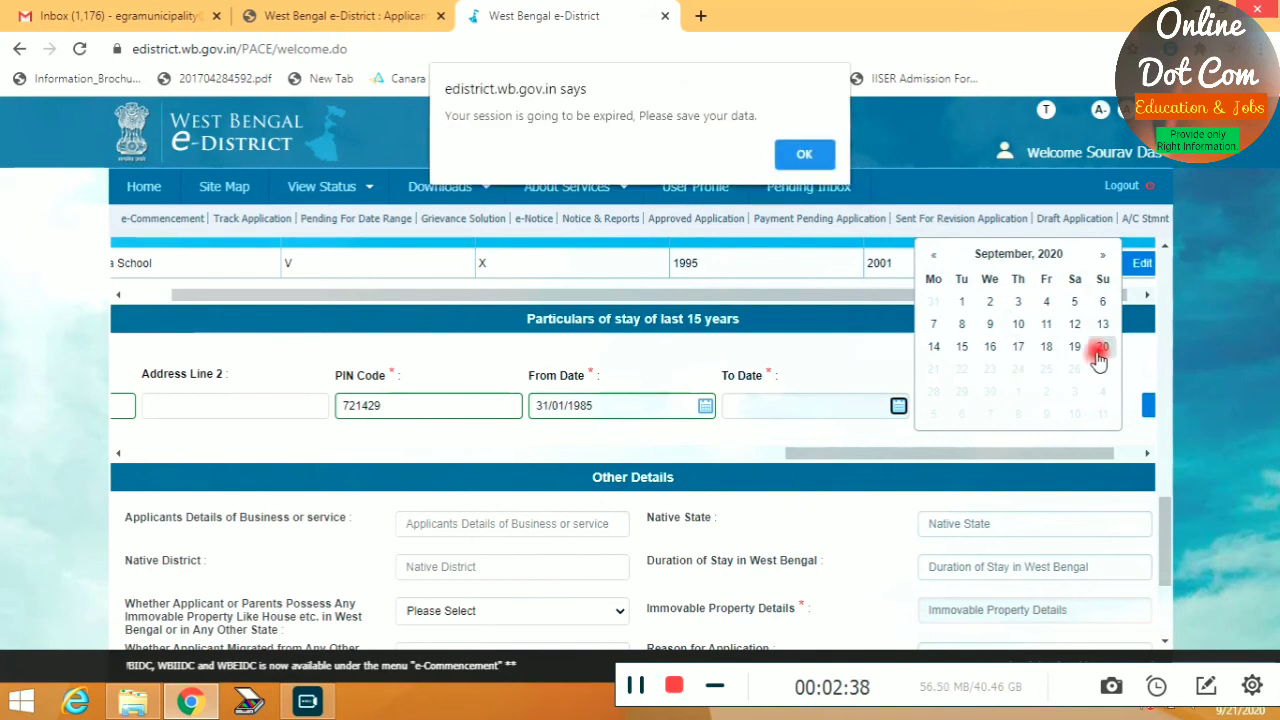
{"action": "left_click", "coordinate": [803, 157]}
{"action": "left_click", "coordinate": [1102, 346]}
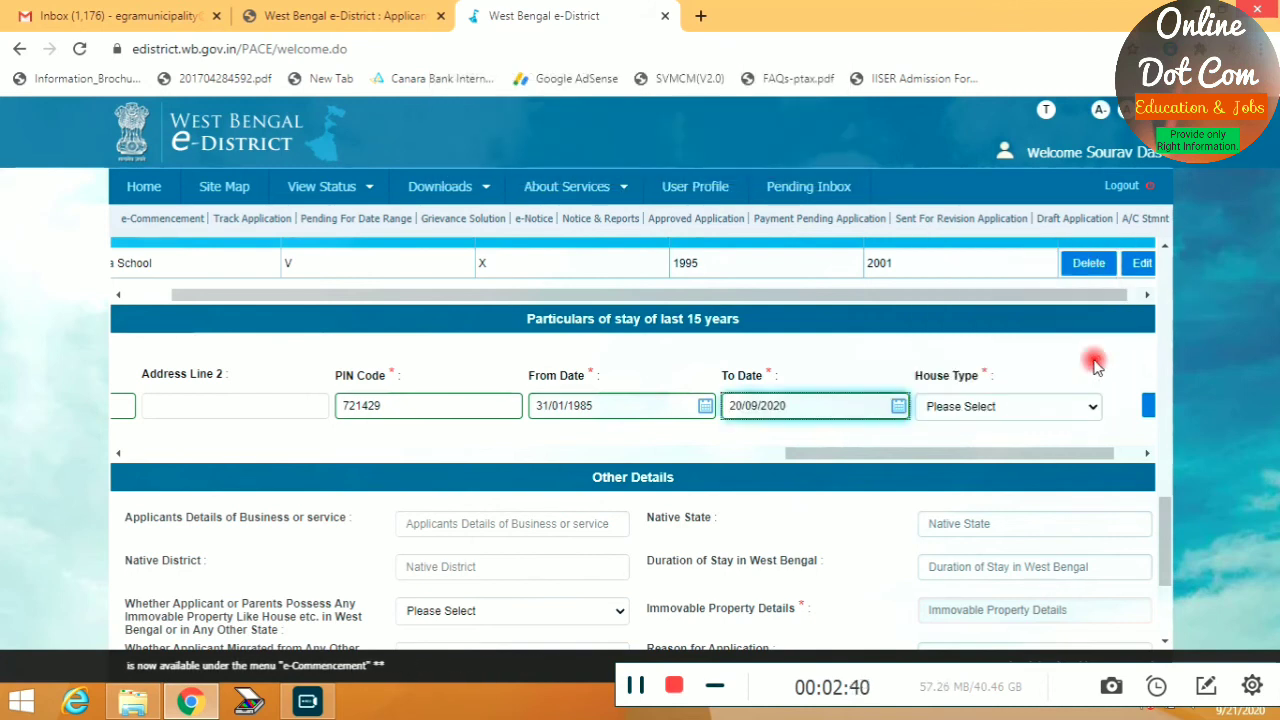
{"action": "left_click", "coordinate": [964, 412]}
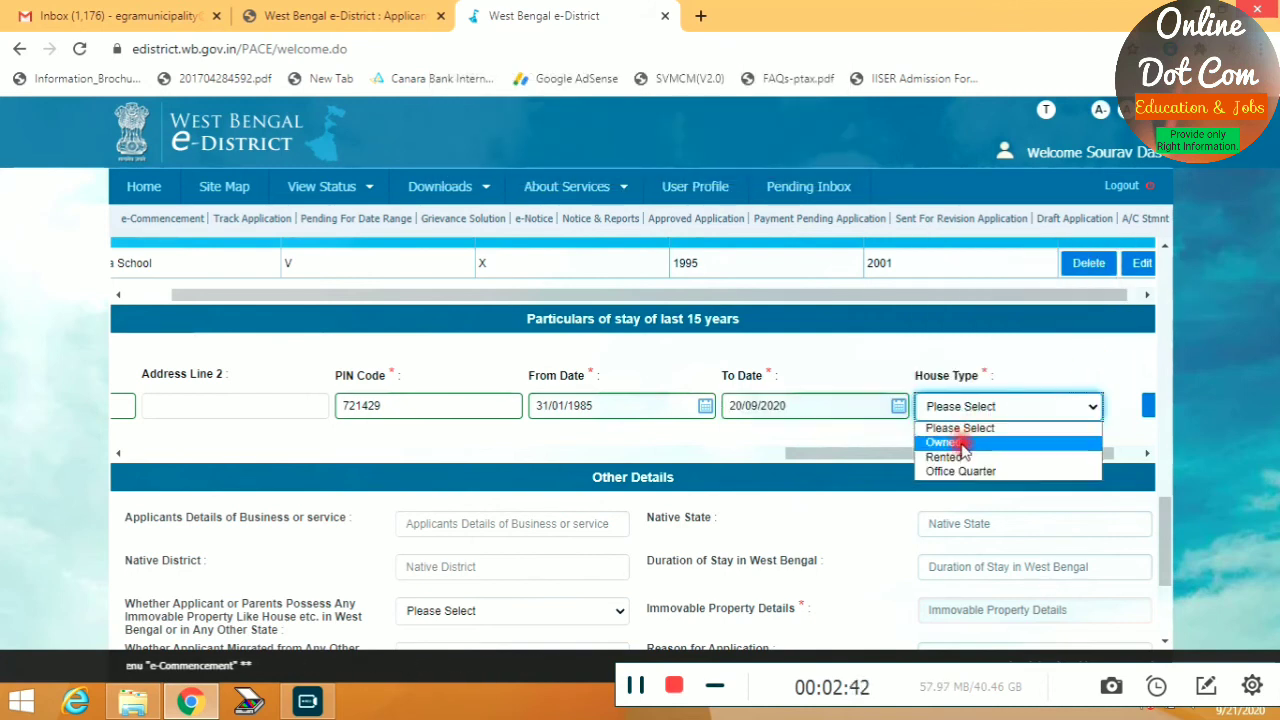
{"action": "left_click", "coordinate": [966, 444]}
{"action": "left_click_drag", "start_coordinate": [1006, 455], "coordinate": [1093, 458]}
{"action": "left_click", "coordinate": [1091, 405]}
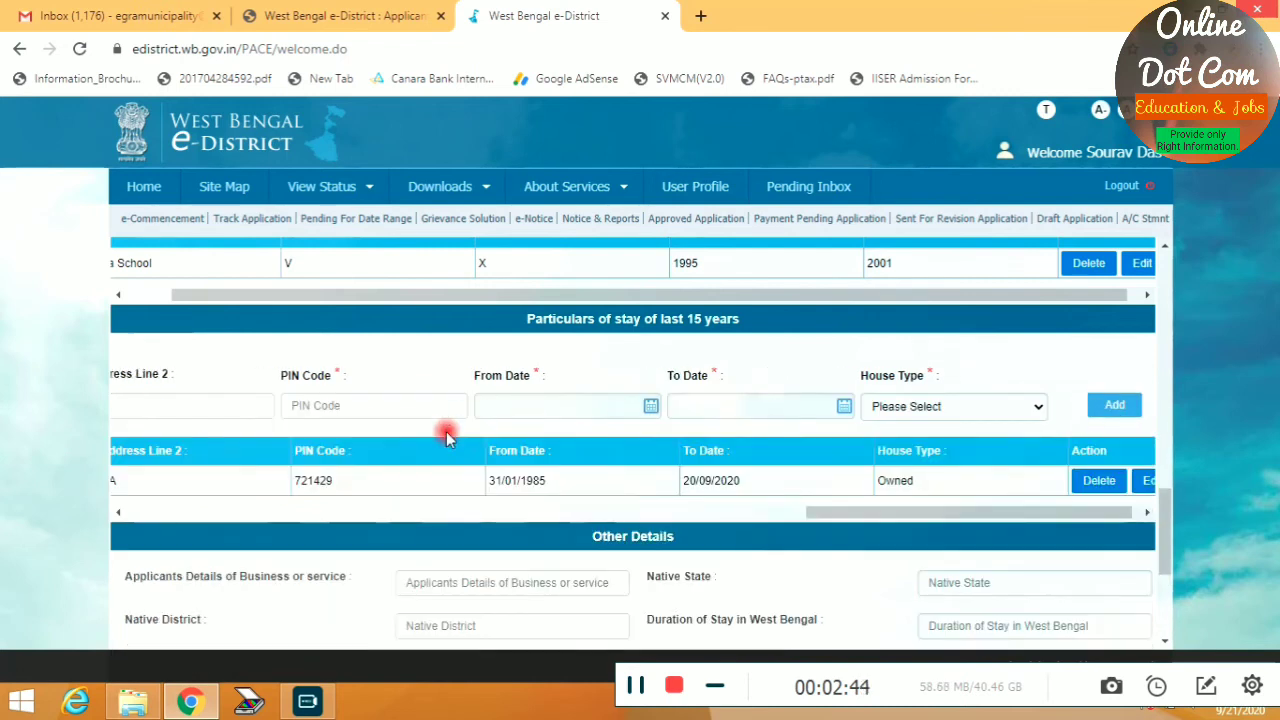
{"action": "left_click_drag", "start_coordinate": [815, 511], "coordinate": [557, 508]}
{"action": "scroll", "coordinate": [200, 446], "scroll_direction": "down", "scroll_amount": 3}
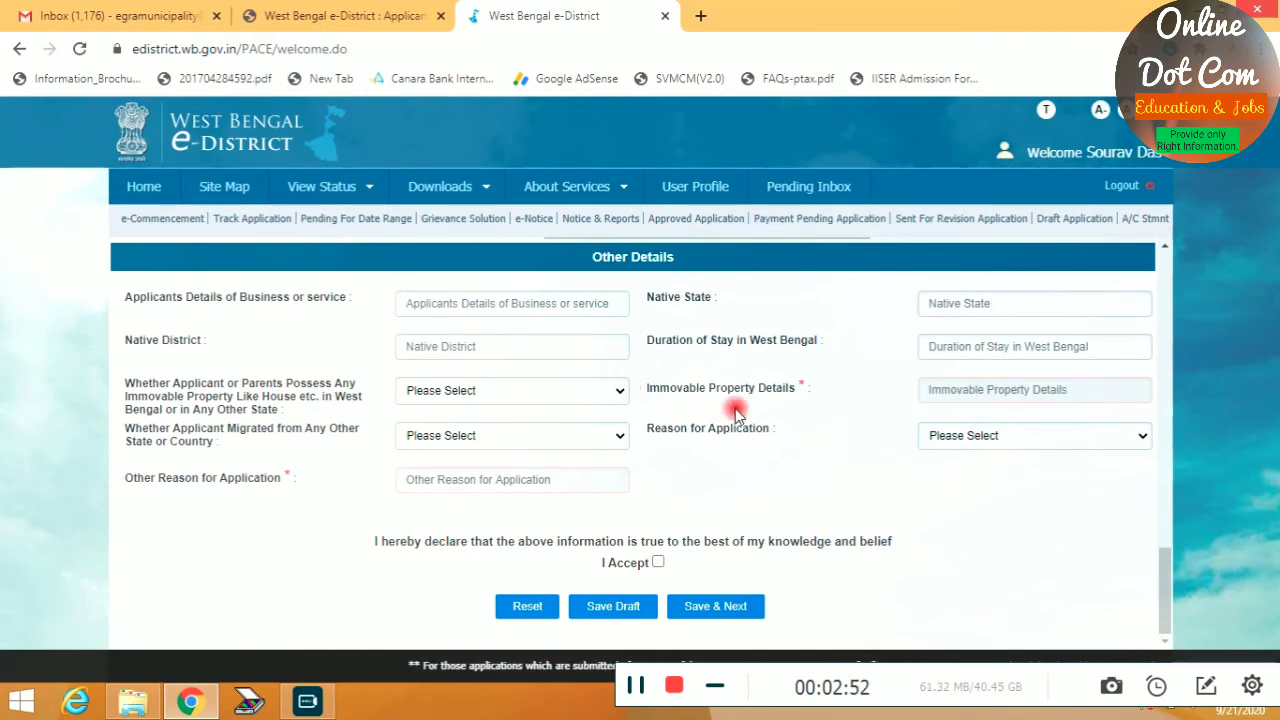
Choose Other as the reason, enter 'Defense Rally', accept the declaration, and Save & Next
{"action": "left_click", "coordinate": [941, 437]}
{"action": "left_click", "coordinate": [962, 471]}
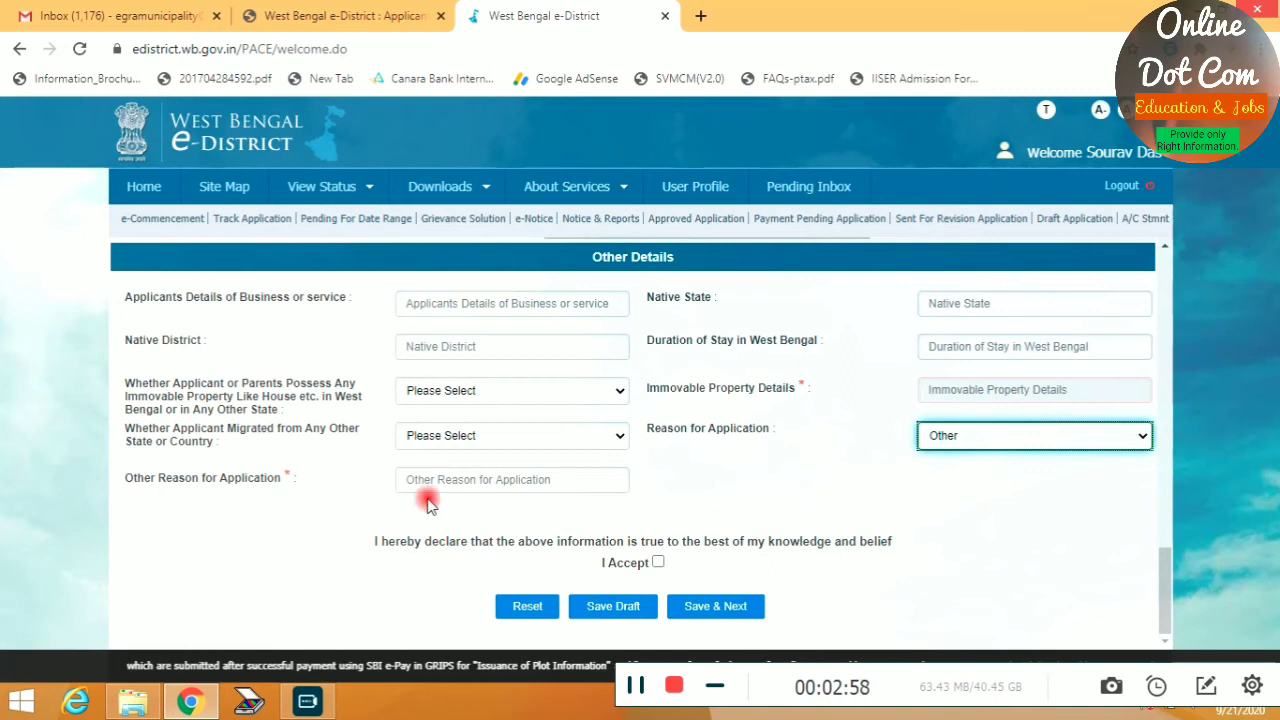
{"action": "left_click", "coordinate": [468, 480]}
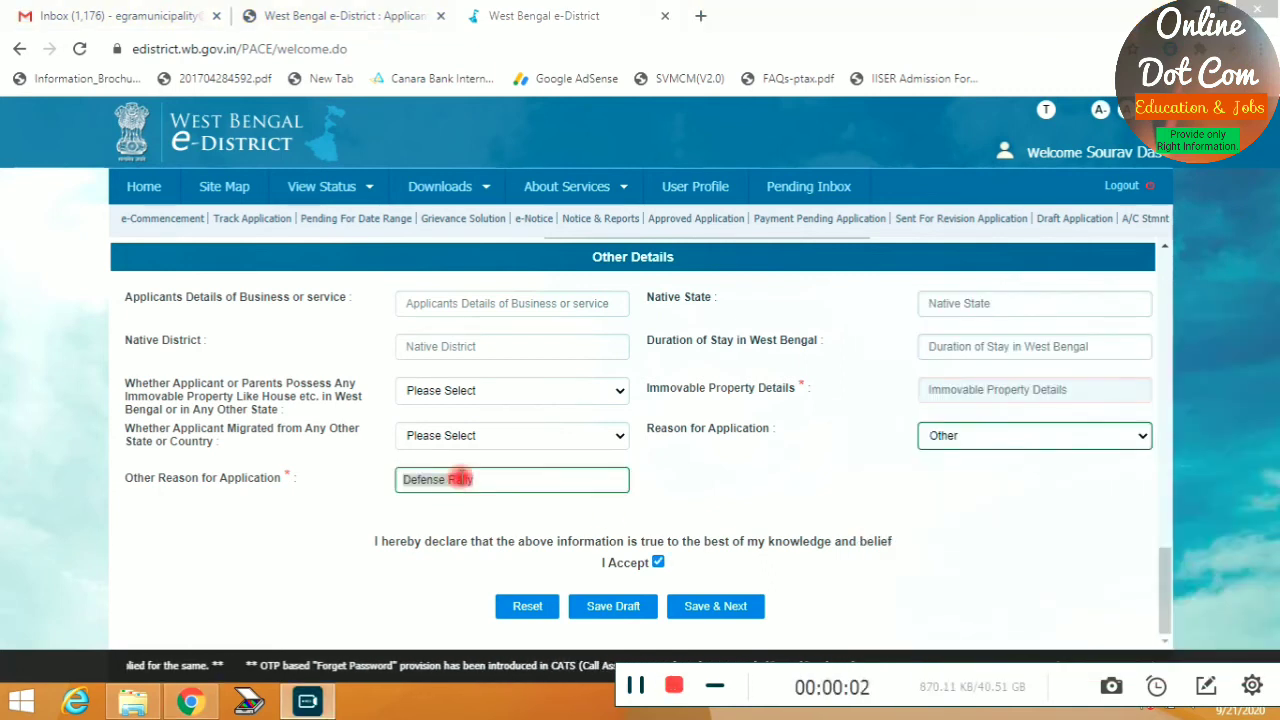
{"action": "left_click", "coordinate": [497, 483]}
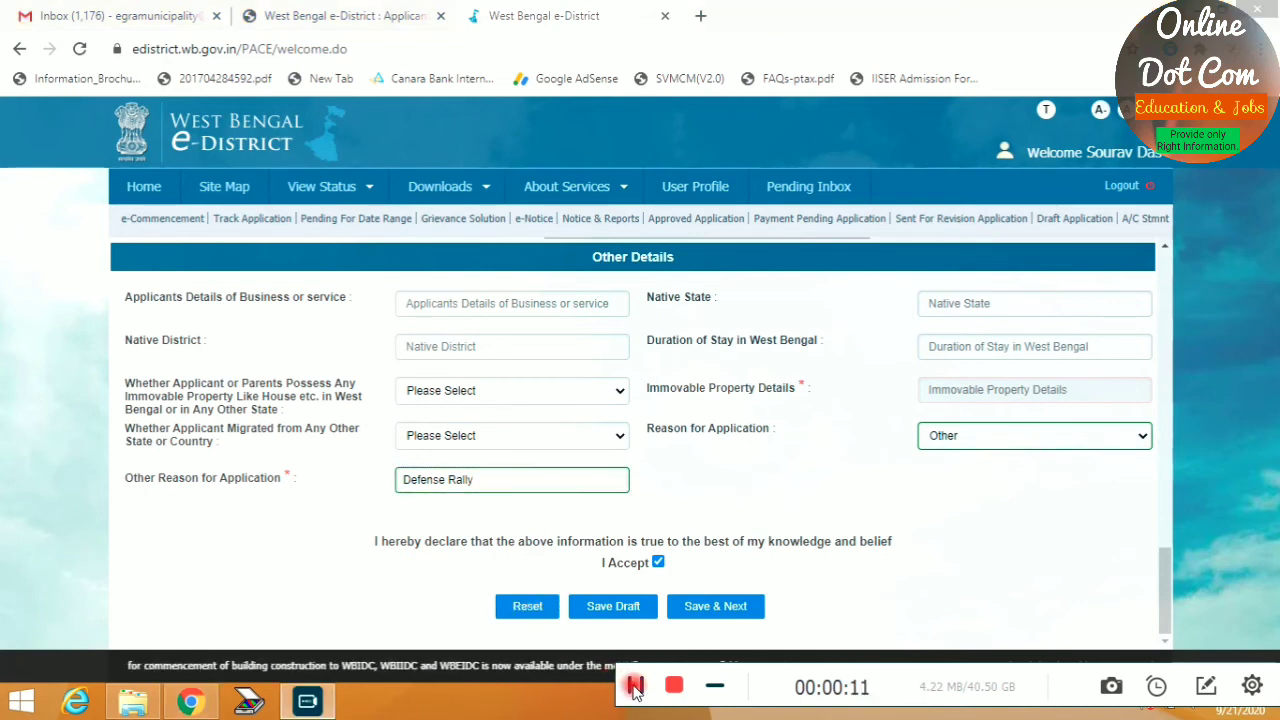
{"action": "left_click", "coordinate": [714, 610]}
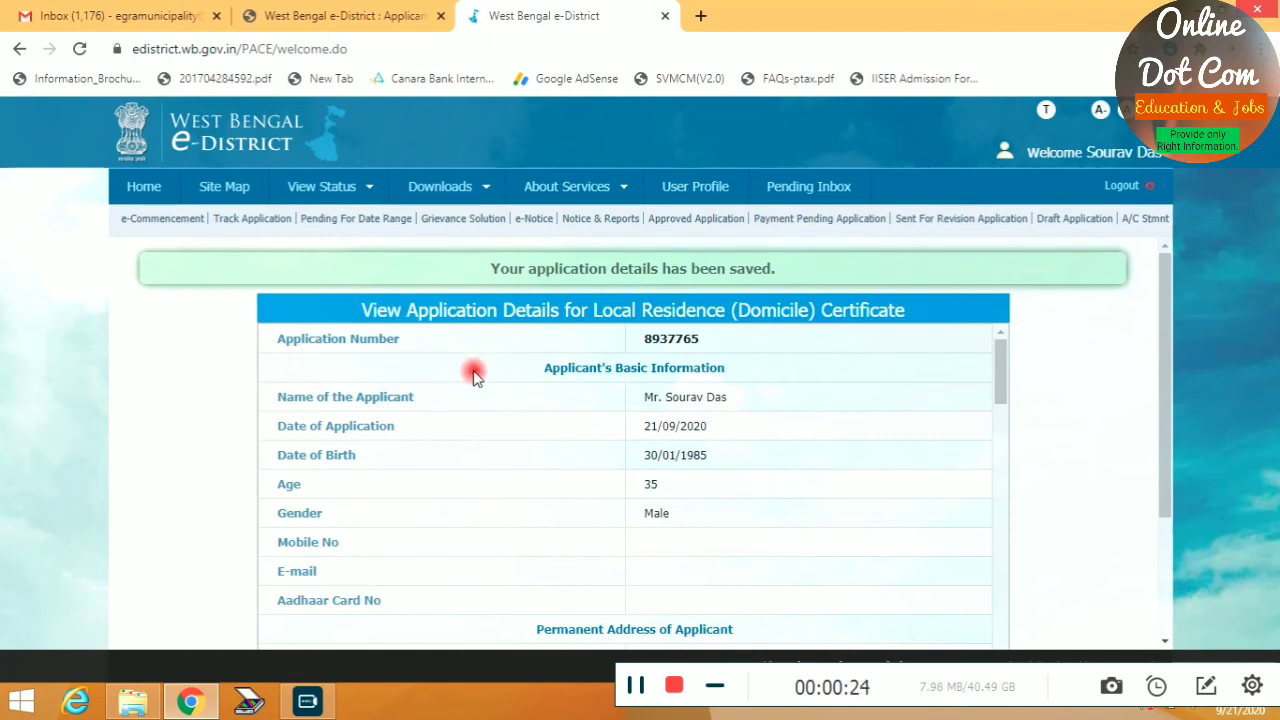
Scroll through the saved Domicile Certificate summary and proceed to Attach Supporting Document
{"action": "scroll", "coordinate": [634, 410], "scroll_direction": "down", "scroll_amount": 8}
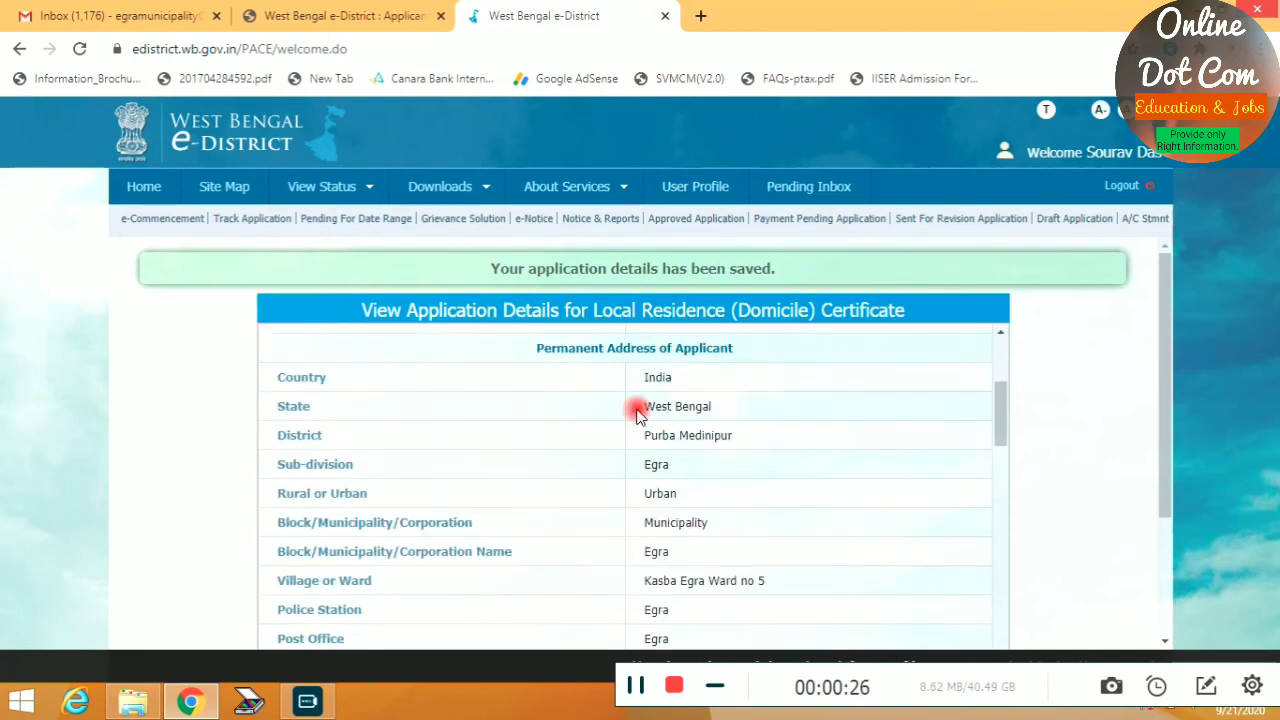
{"action": "scroll", "coordinate": [634, 420], "scroll_direction": "down", "scroll_amount": 10}
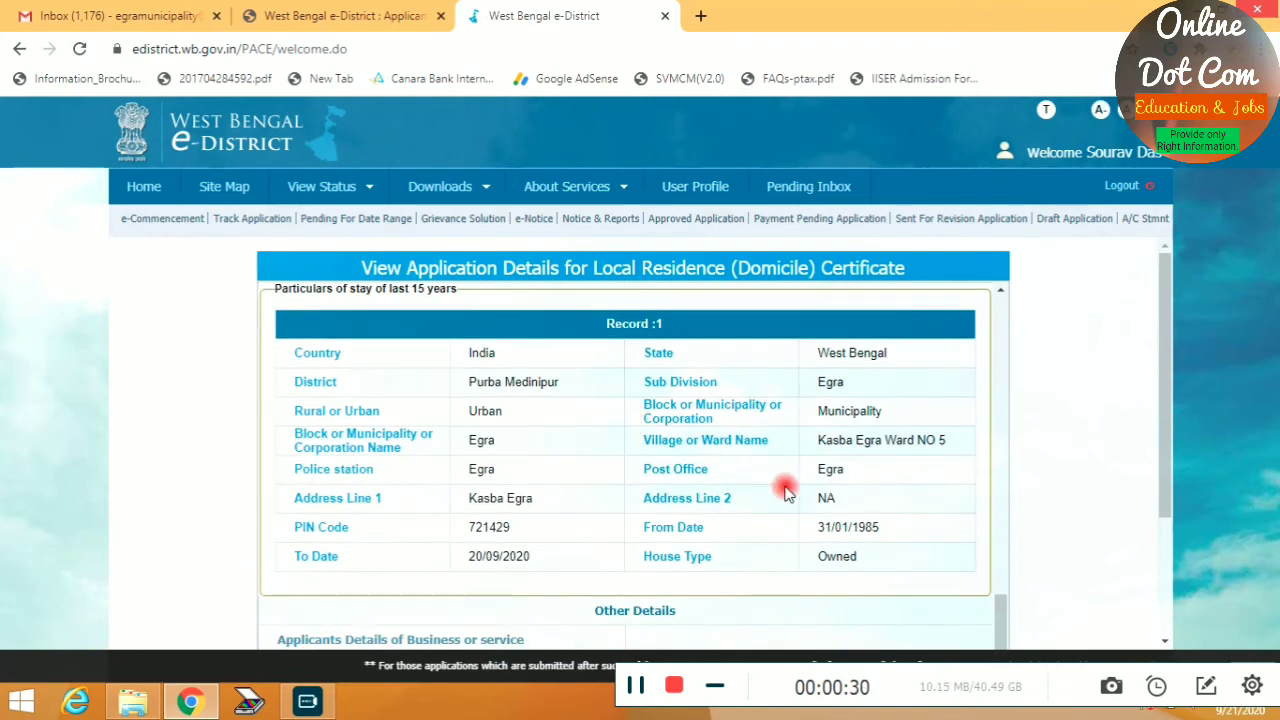
{"action": "scroll", "coordinate": [785, 490], "scroll_direction": "down", "scroll_amount": 2}
{"action": "scroll", "coordinate": [443, 491], "scroll_direction": "down", "scroll_amount": 3}
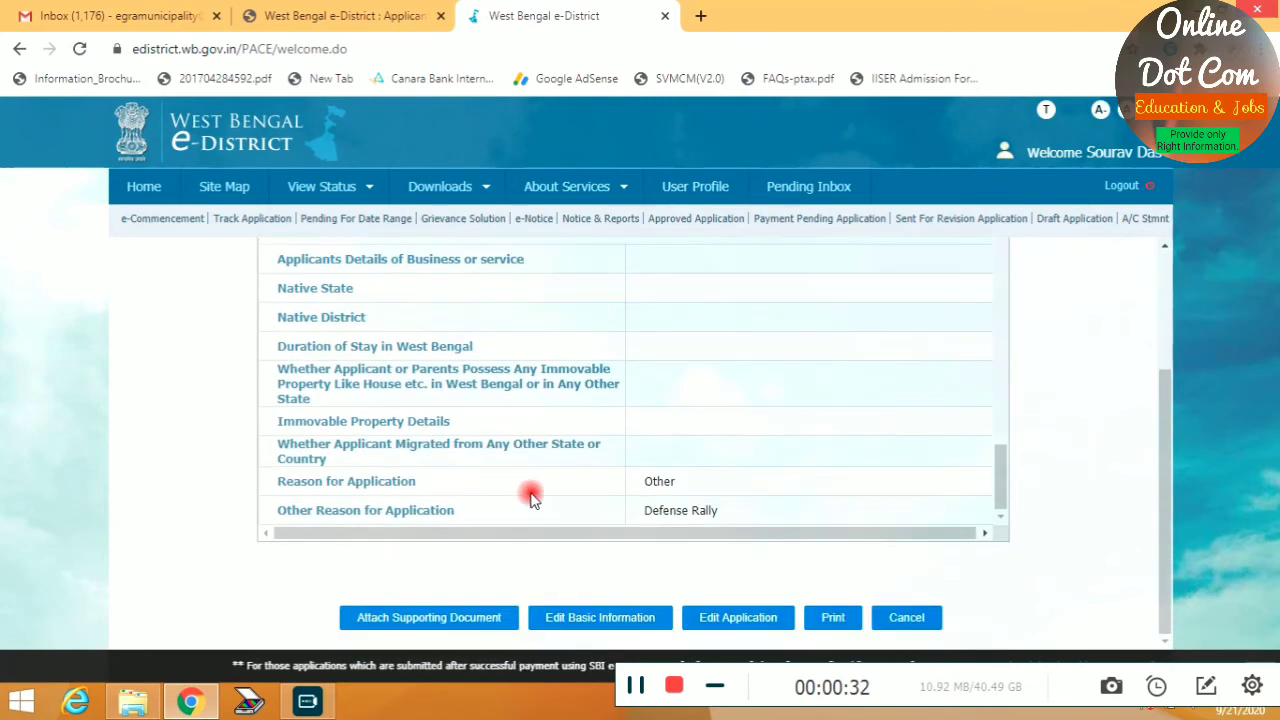
{"action": "left_click", "coordinate": [453, 620]}
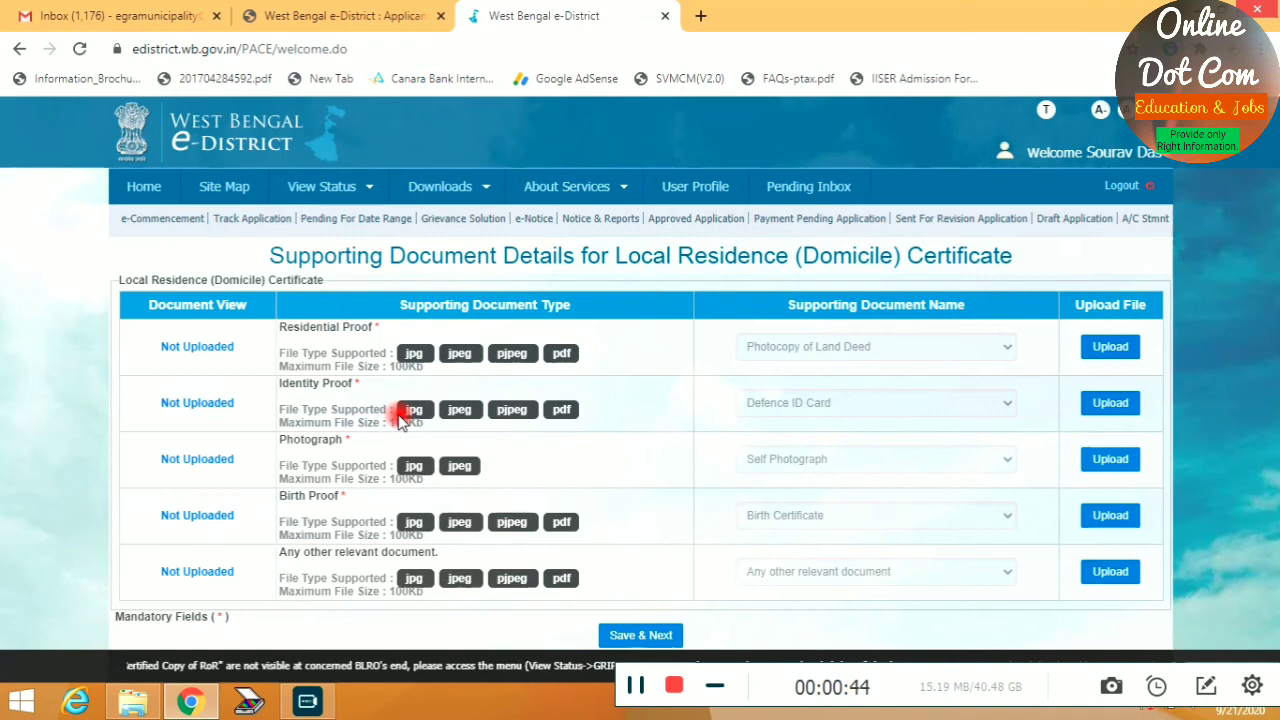
Check the accepted document options for residential proof and identity proof
{"action": "left_click", "coordinate": [1110, 347]}
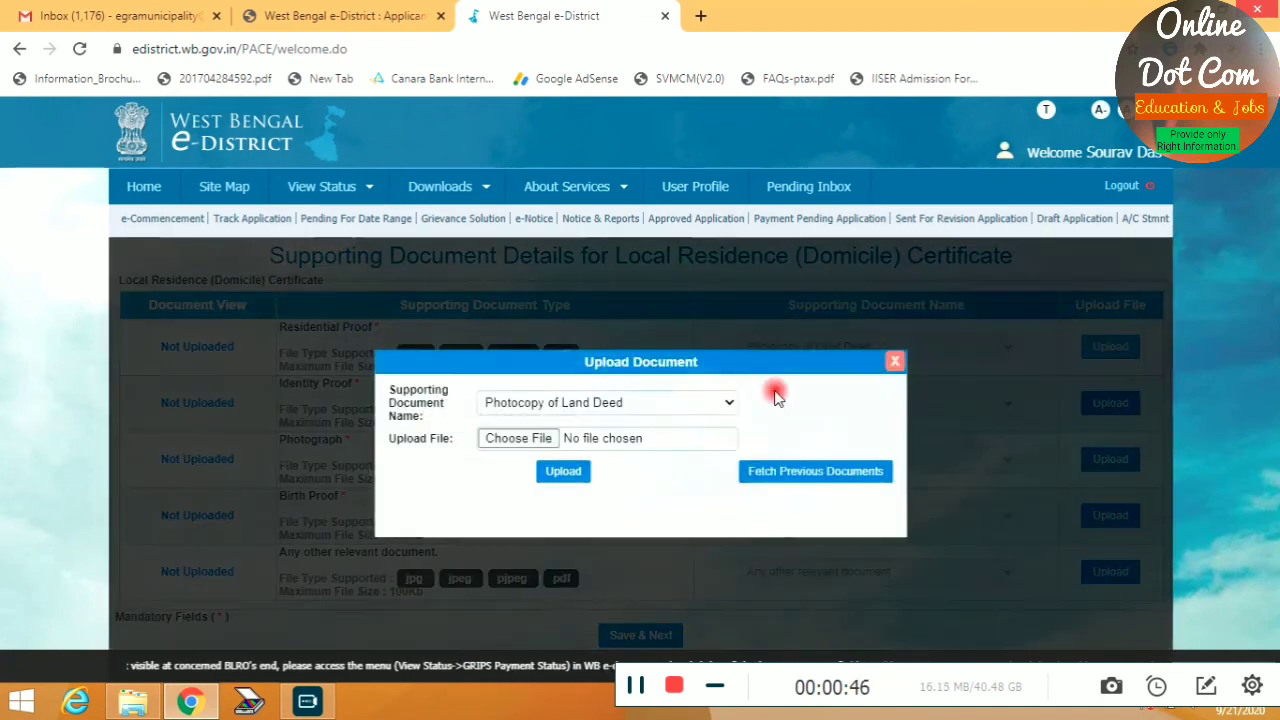
{"action": "left_click", "coordinate": [605, 404]}
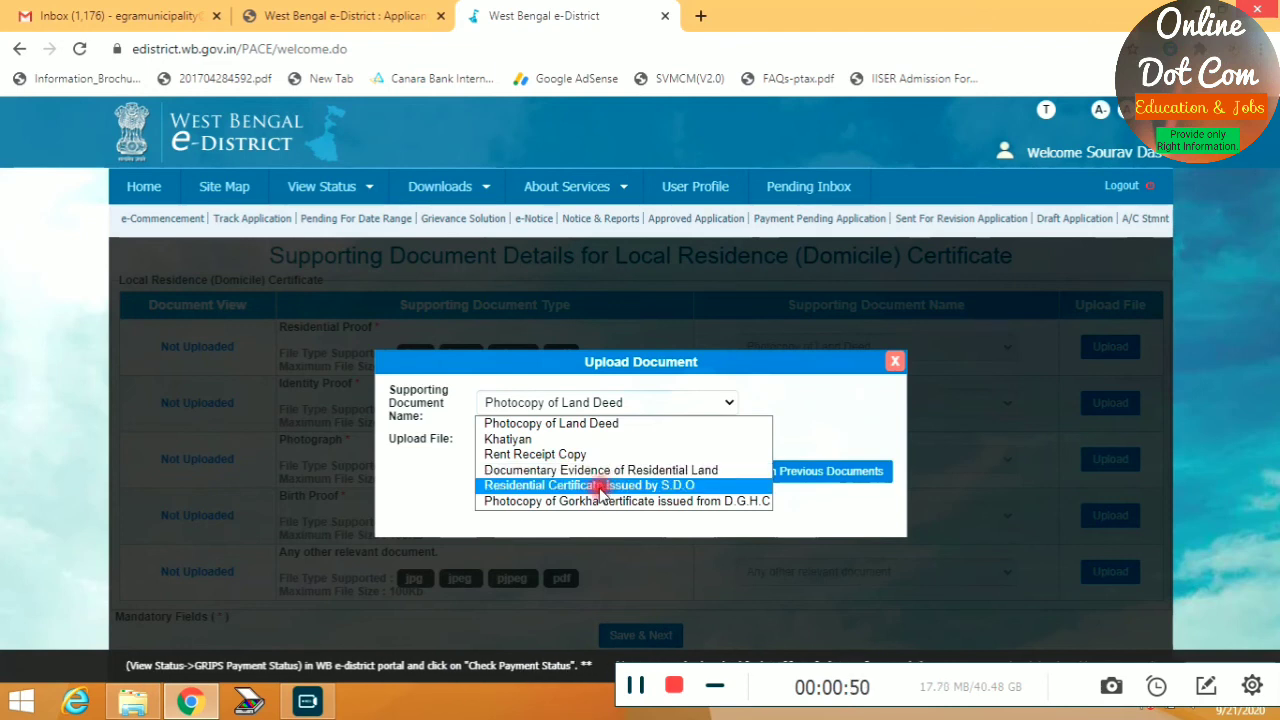
{"action": "left_click", "coordinate": [894, 361]}
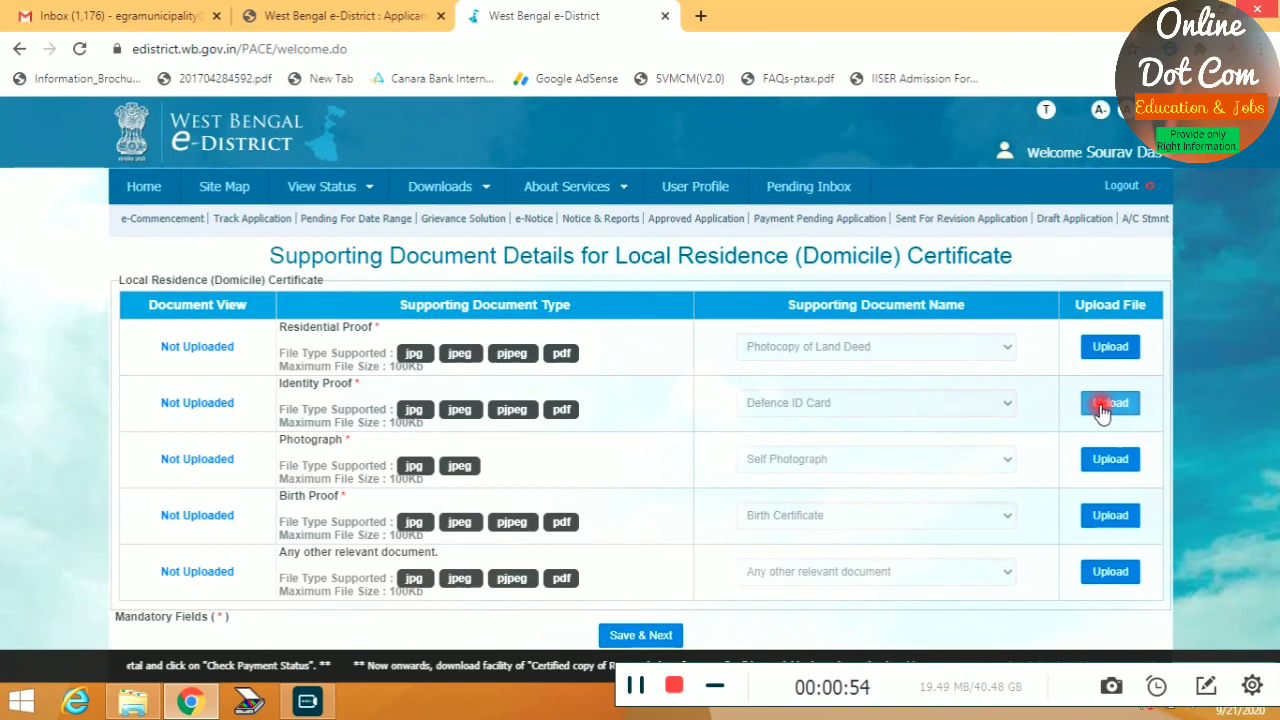
{"action": "left_click", "coordinate": [1101, 405]}
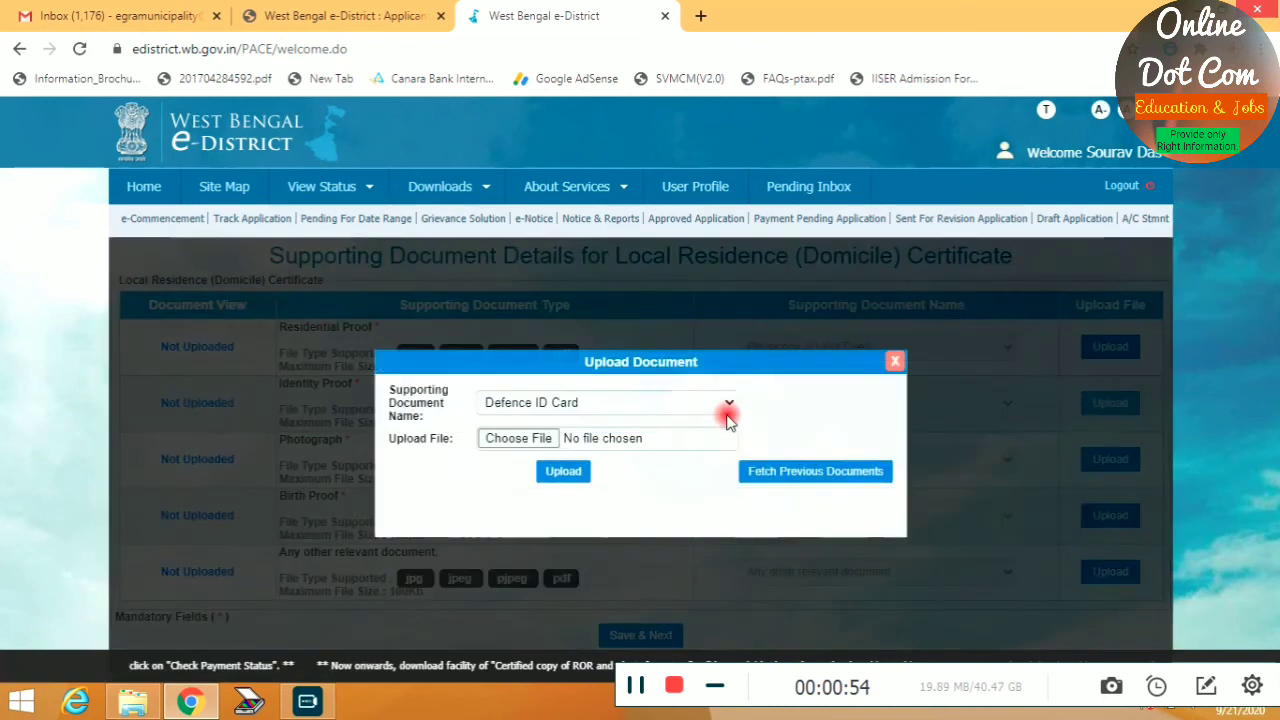
{"action": "left_click", "coordinate": [587, 405]}
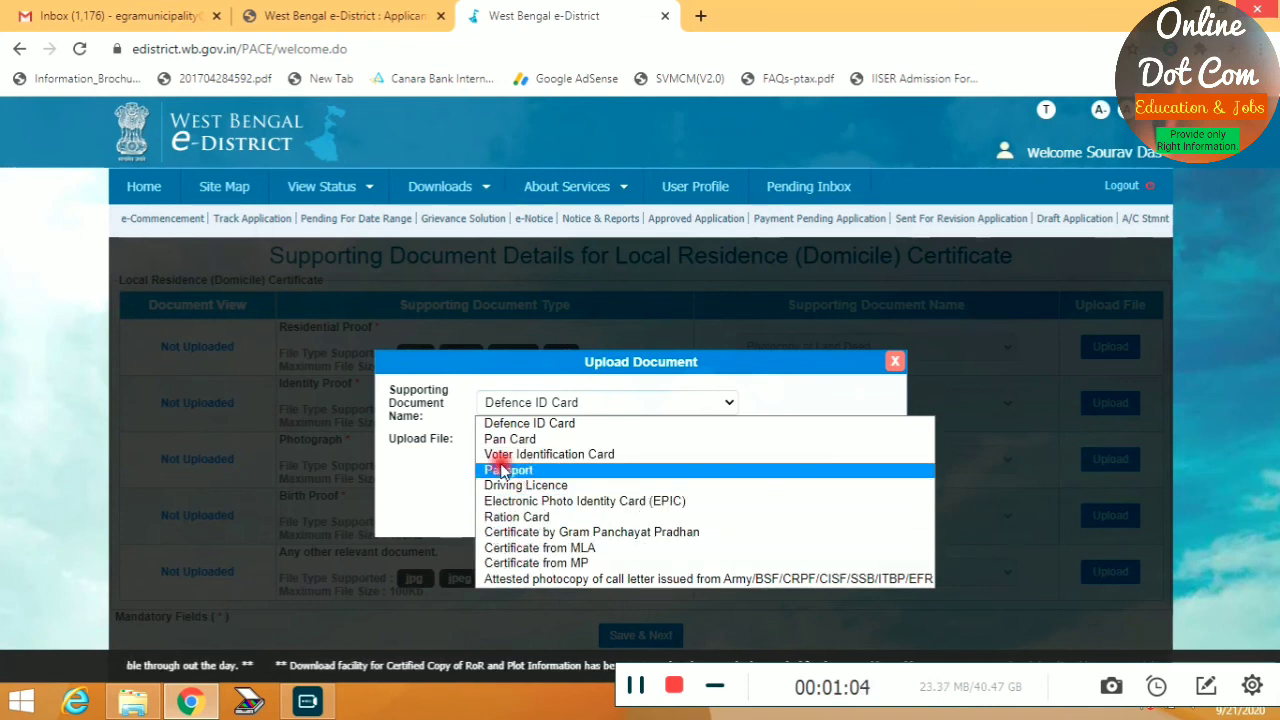
{"action": "left_click", "coordinate": [890, 363]}
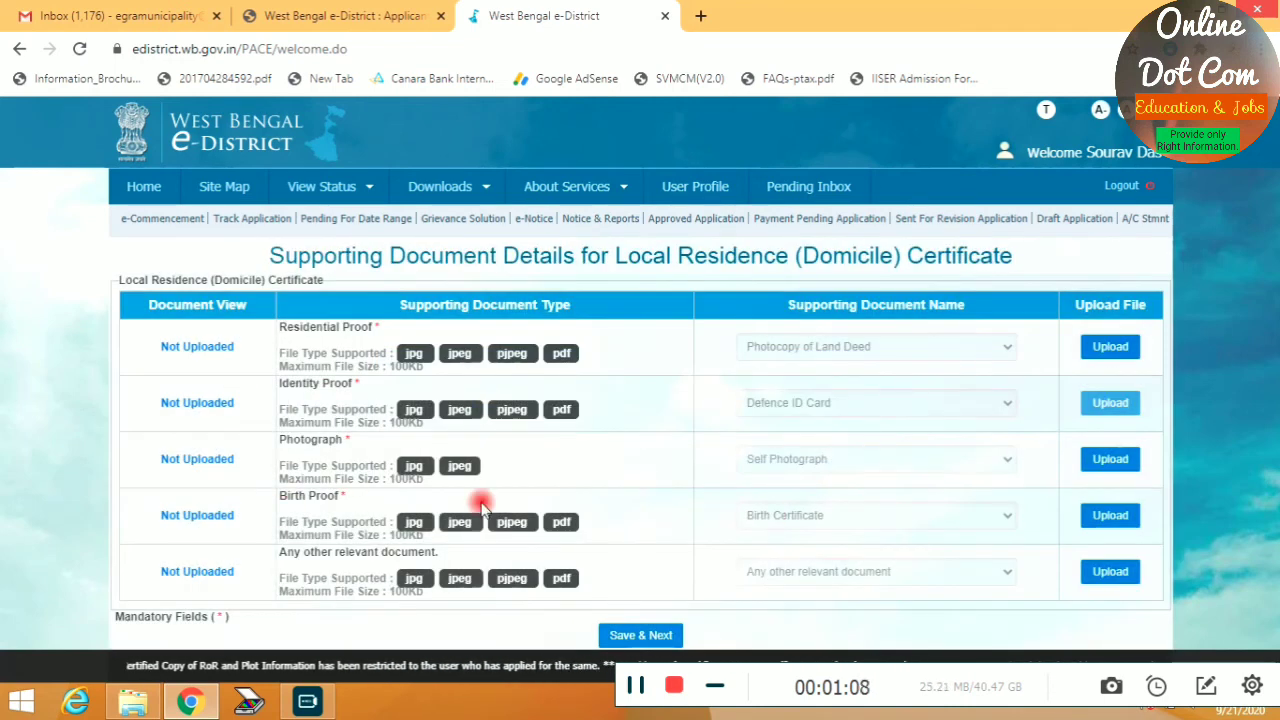
Check the birth proof options, keeping Birth Certificate as the document
{"action": "left_click", "coordinate": [1110, 516]}
{"action": "left_click", "coordinate": [594, 402]}
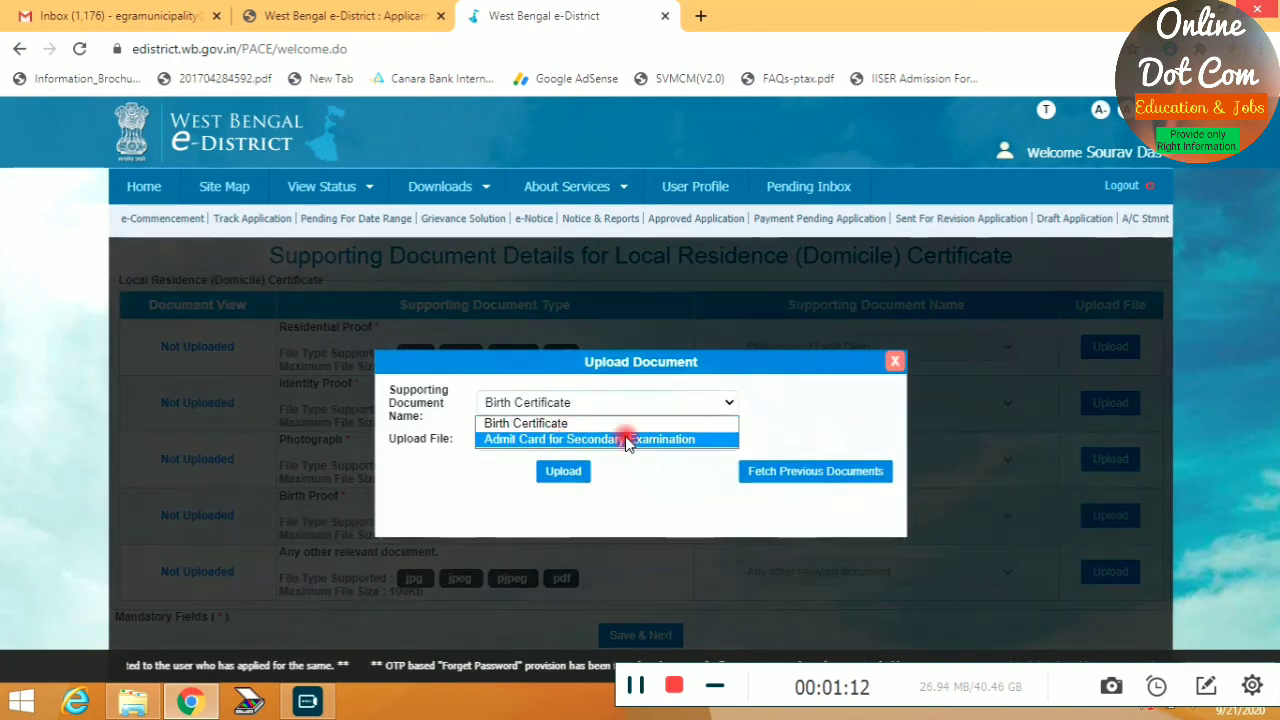
{"action": "left_click", "coordinate": [624, 489]}
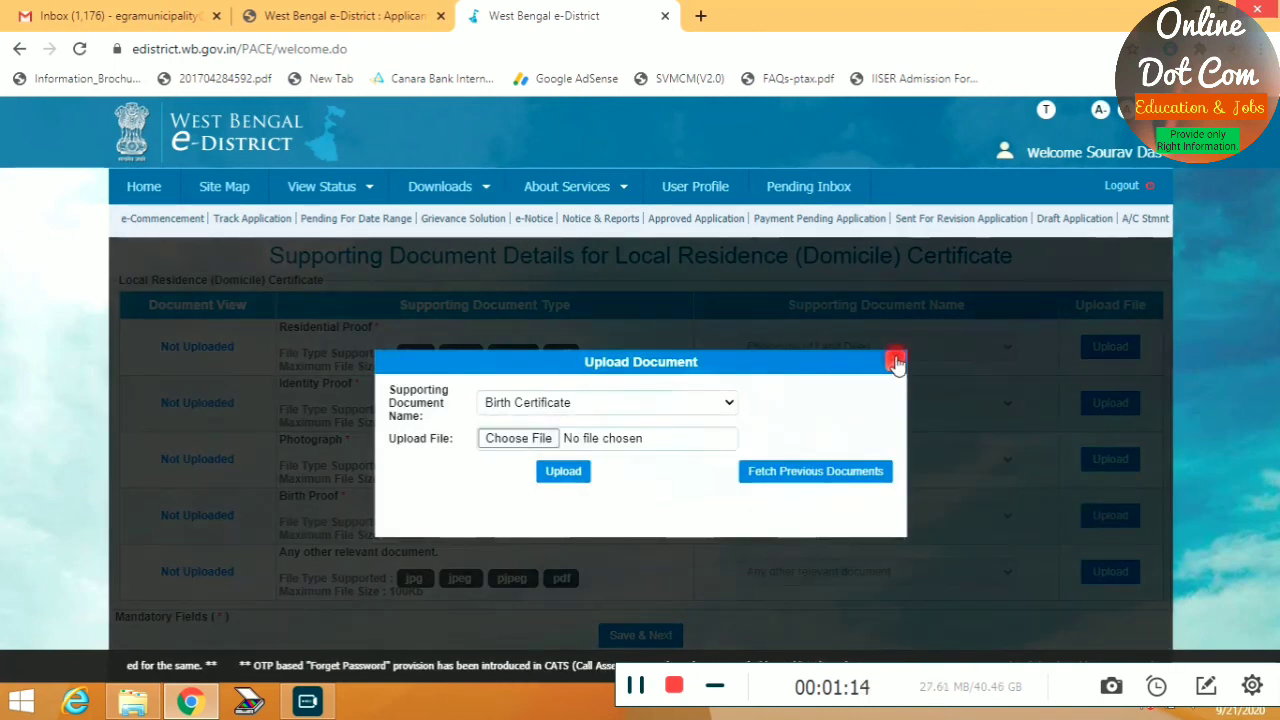
{"action": "left_click", "coordinate": [895, 362]}
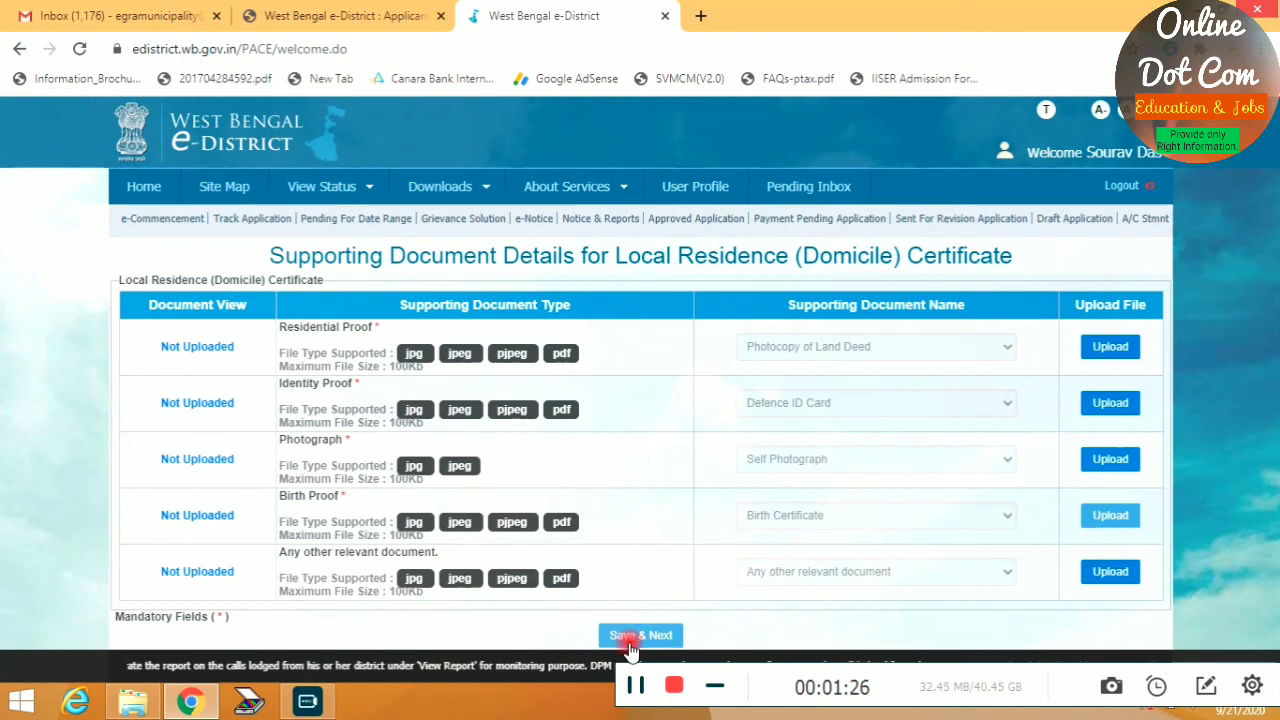
{"action": "left_click", "coordinate": [677, 688]}
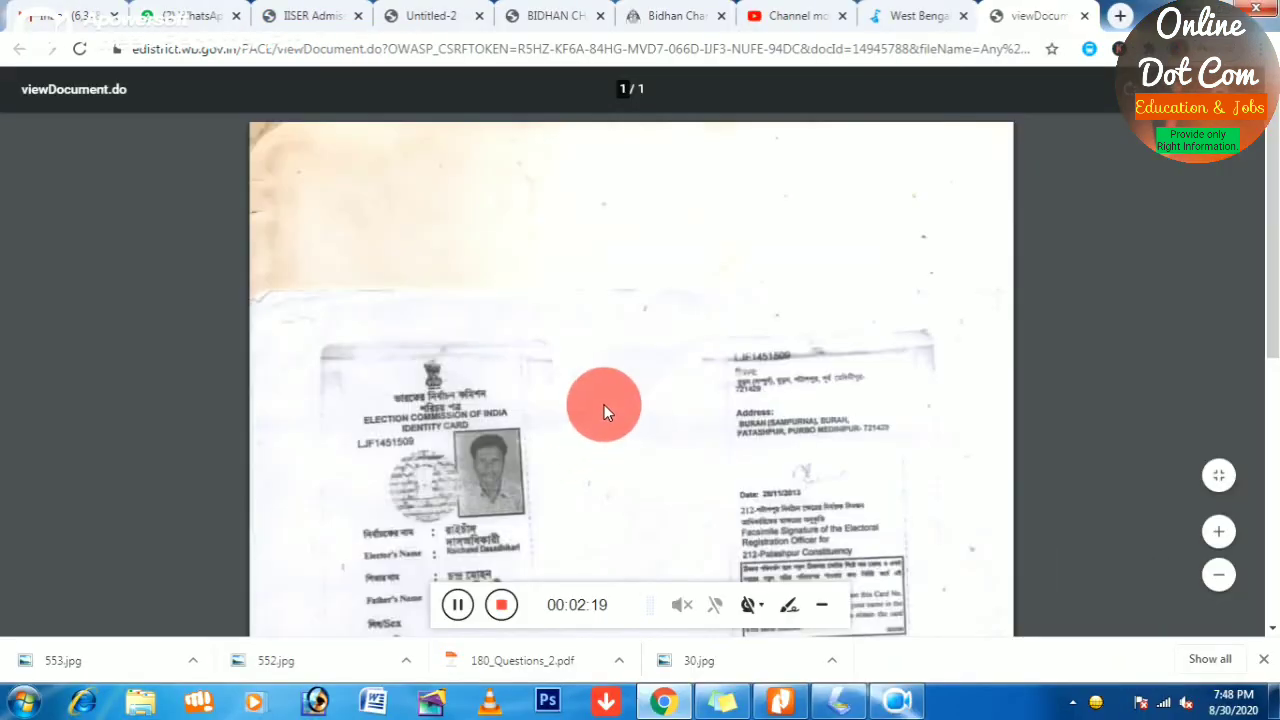
Close the viewDocument preview and save the supporting documents with Save & Next
{"action": "scroll", "coordinate": [604, 404], "scroll_direction": "down", "scroll_amount": 3}
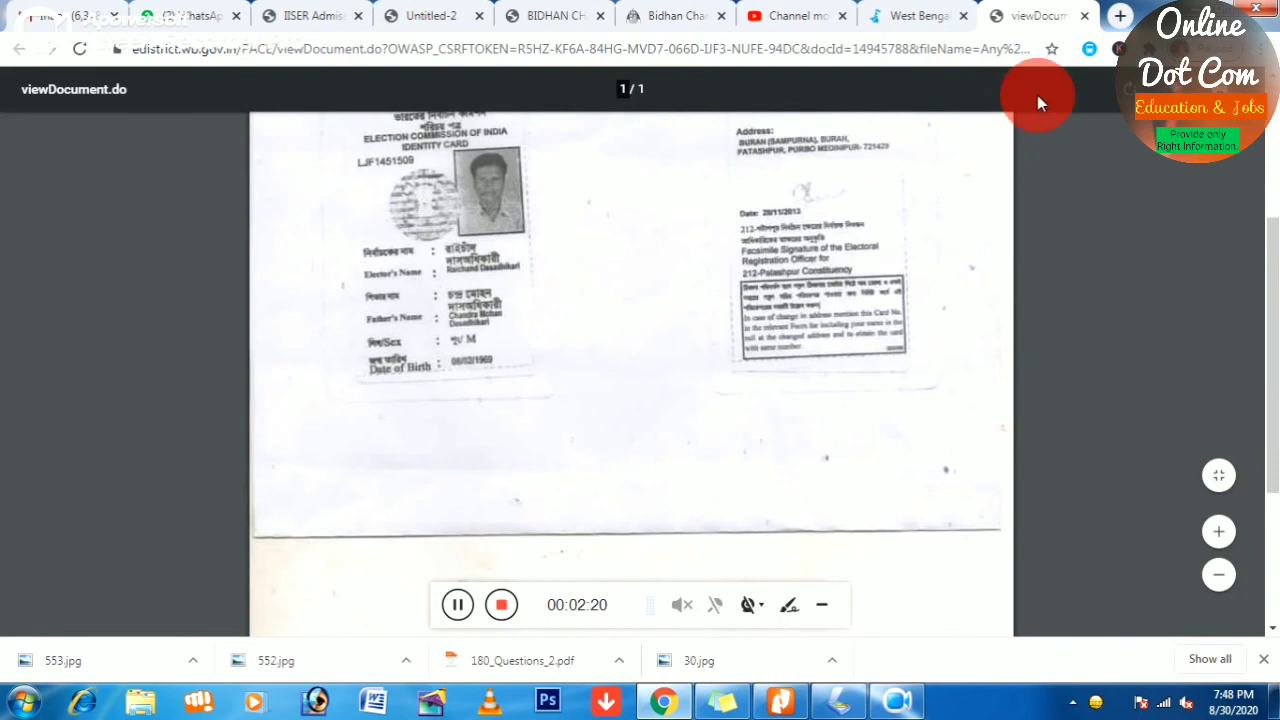
{"action": "left_click", "coordinate": [1084, 16]}
{"action": "left_click", "coordinate": [620, 562]}
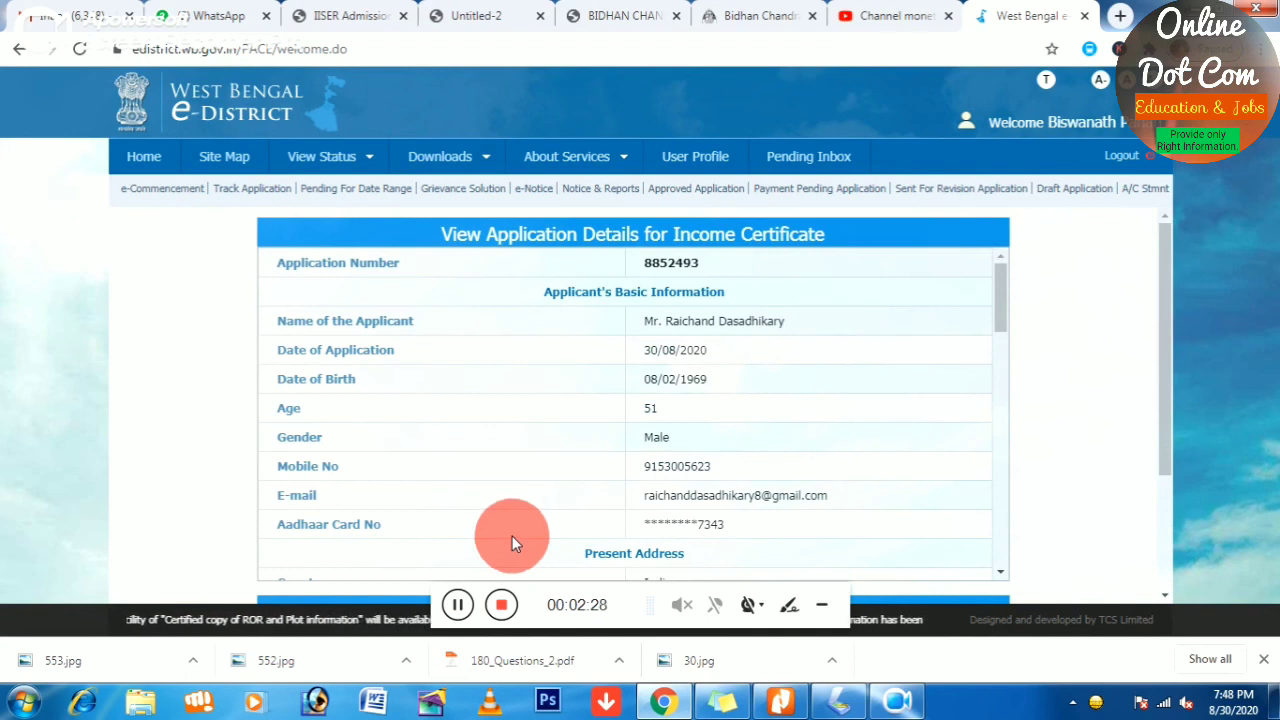
Review the Income Certificate application details and submit the application
{"action": "scroll", "coordinate": [751, 381], "scroll_direction": "down", "scroll_amount": 3}
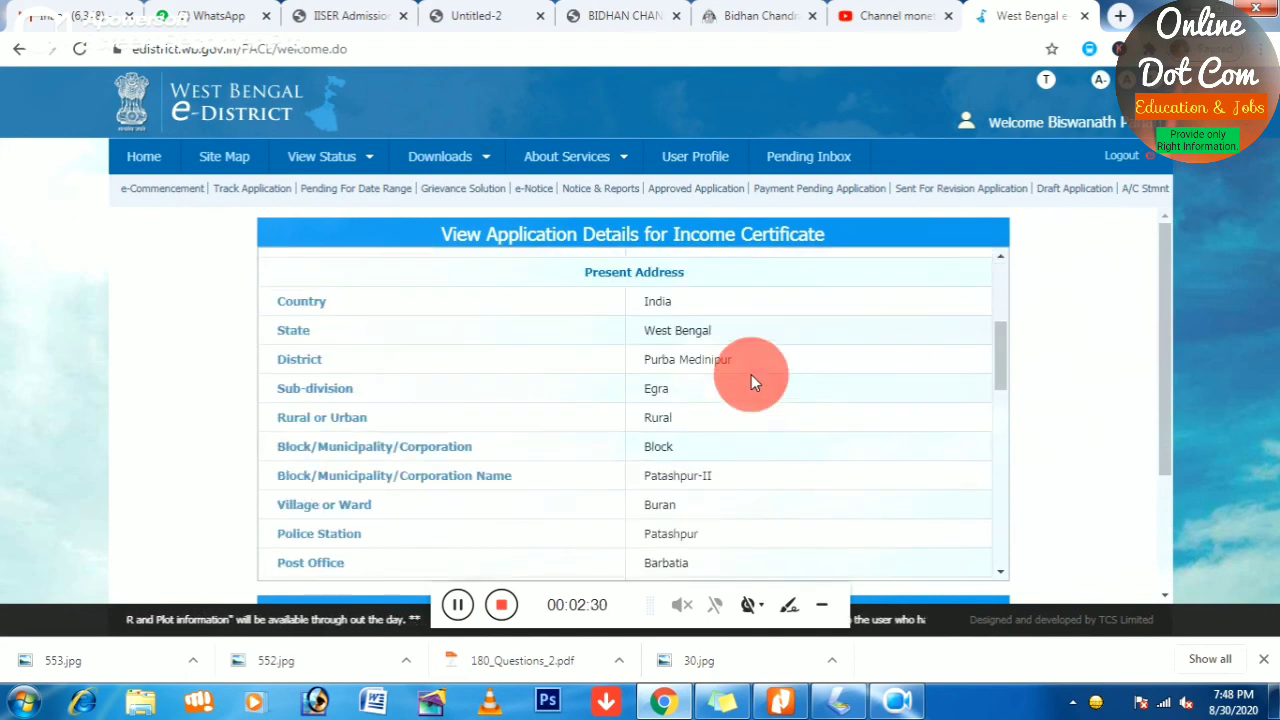
{"action": "scroll", "coordinate": [751, 376], "scroll_direction": "down", "scroll_amount": 3}
{"action": "scroll", "coordinate": [704, 430], "scroll_direction": "up", "scroll_amount": 3}
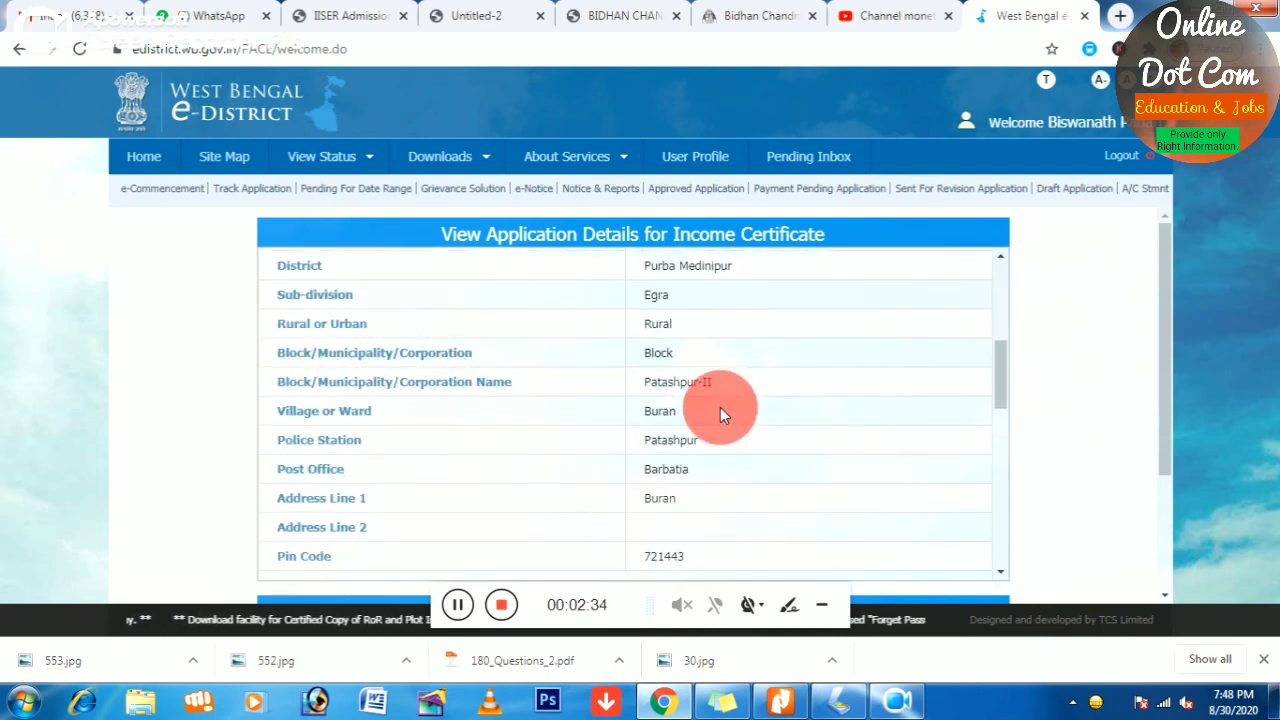
{"action": "scroll", "coordinate": [719, 400], "scroll_direction": "down", "scroll_amount": 6}
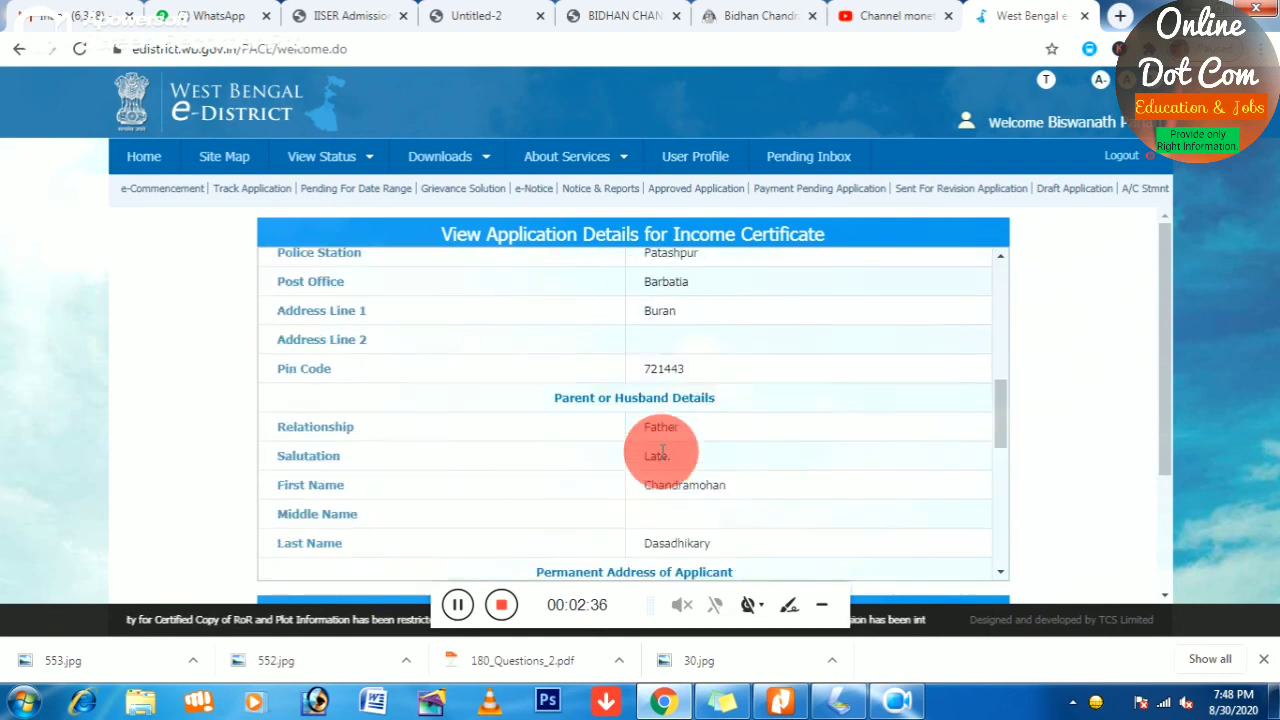
{"action": "scroll", "coordinate": [644, 505], "scroll_direction": "down", "scroll_amount": 3}
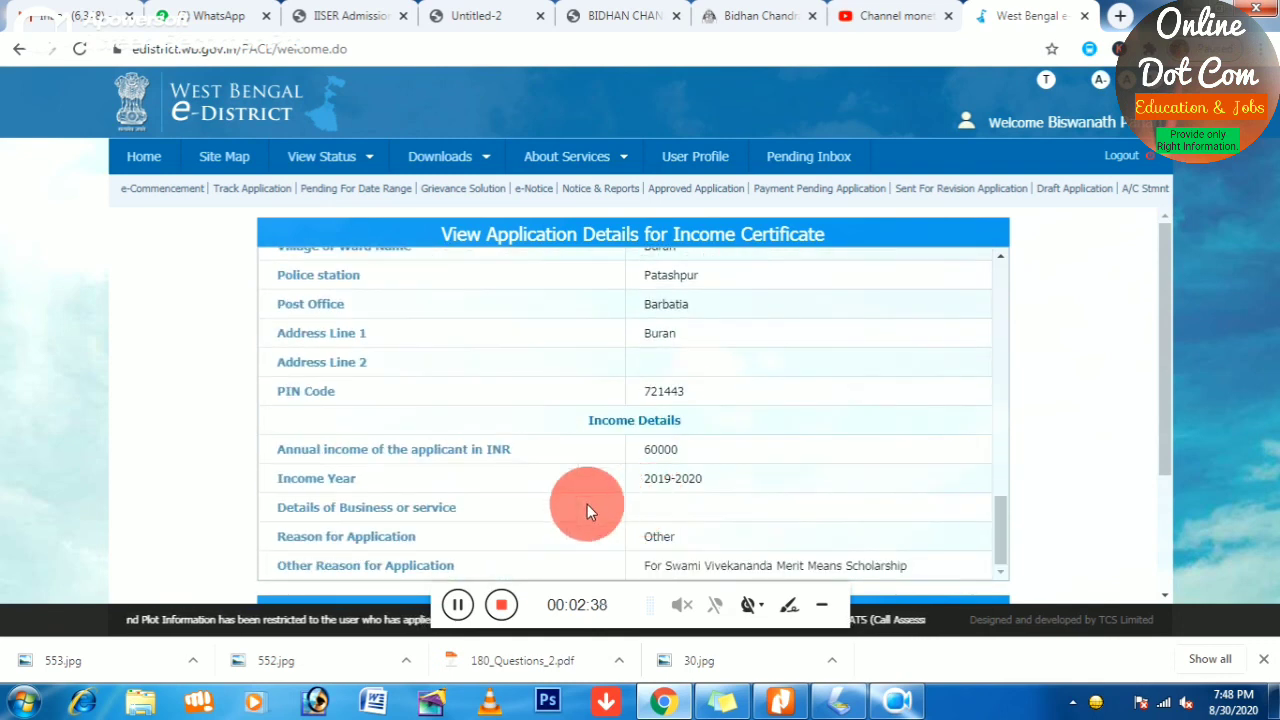
{"action": "scroll", "coordinate": [587, 506], "scroll_direction": "down", "scroll_amount": 3}
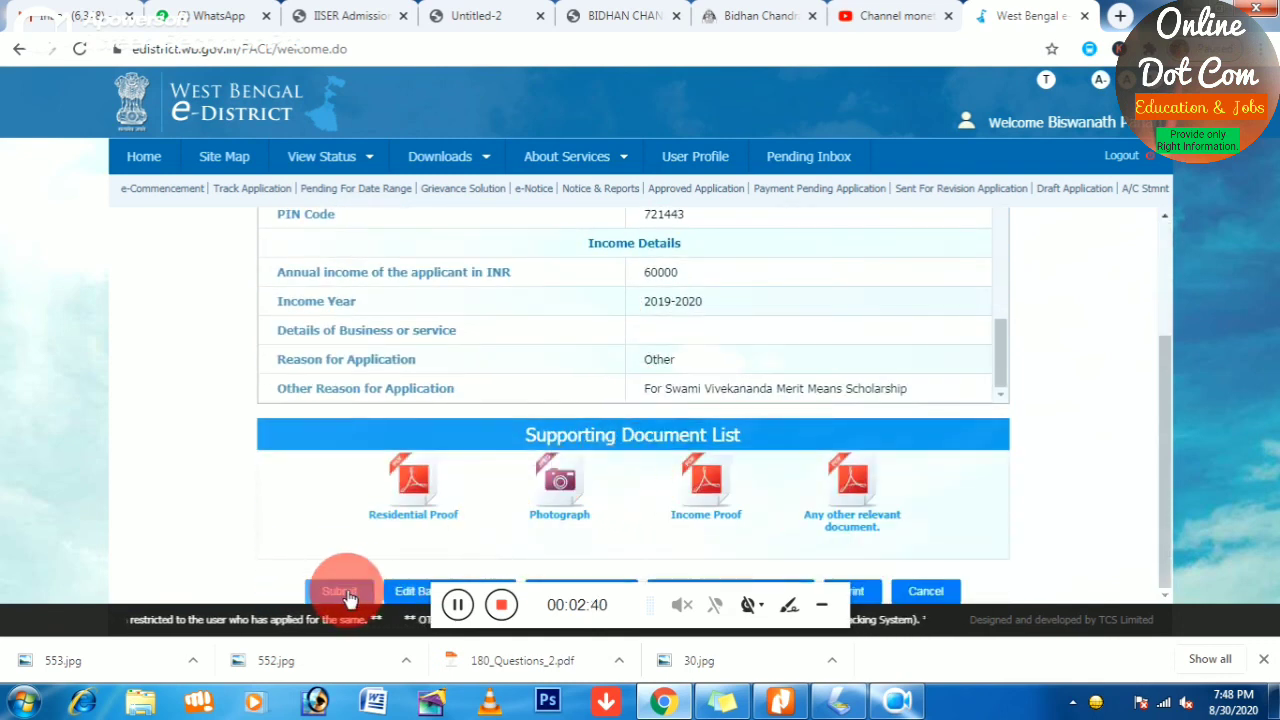
{"action": "left_click", "coordinate": [341, 592]}
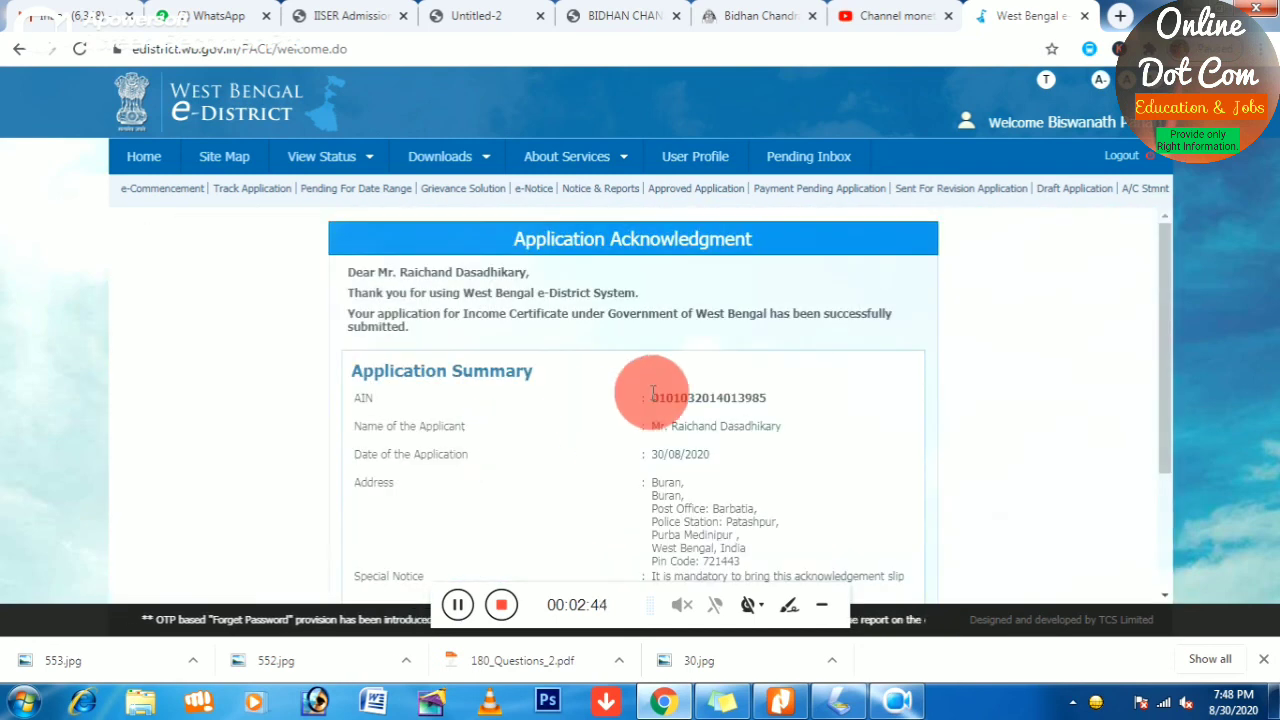
Print the Application Acknowledgment from the bottom of the page
{"action": "scroll", "coordinate": [651, 395], "scroll_direction": "down", "scroll_amount": 3}
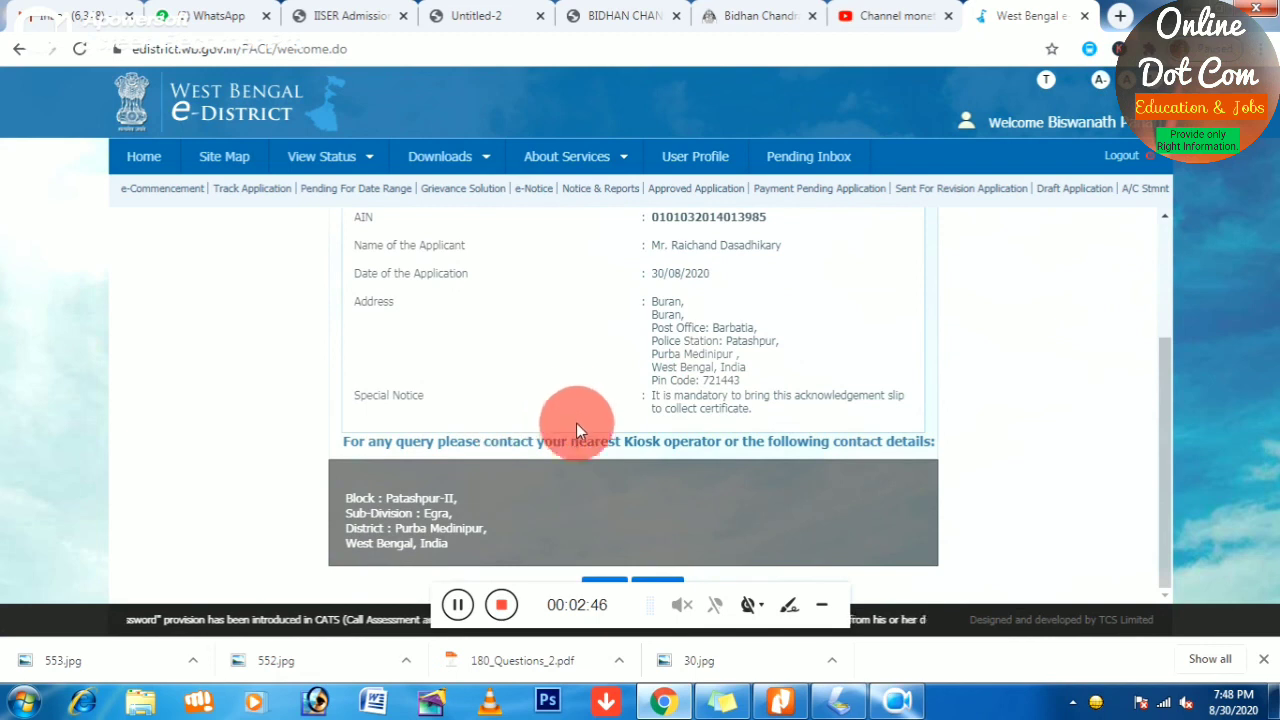
{"action": "left_click", "coordinate": [601, 585]}
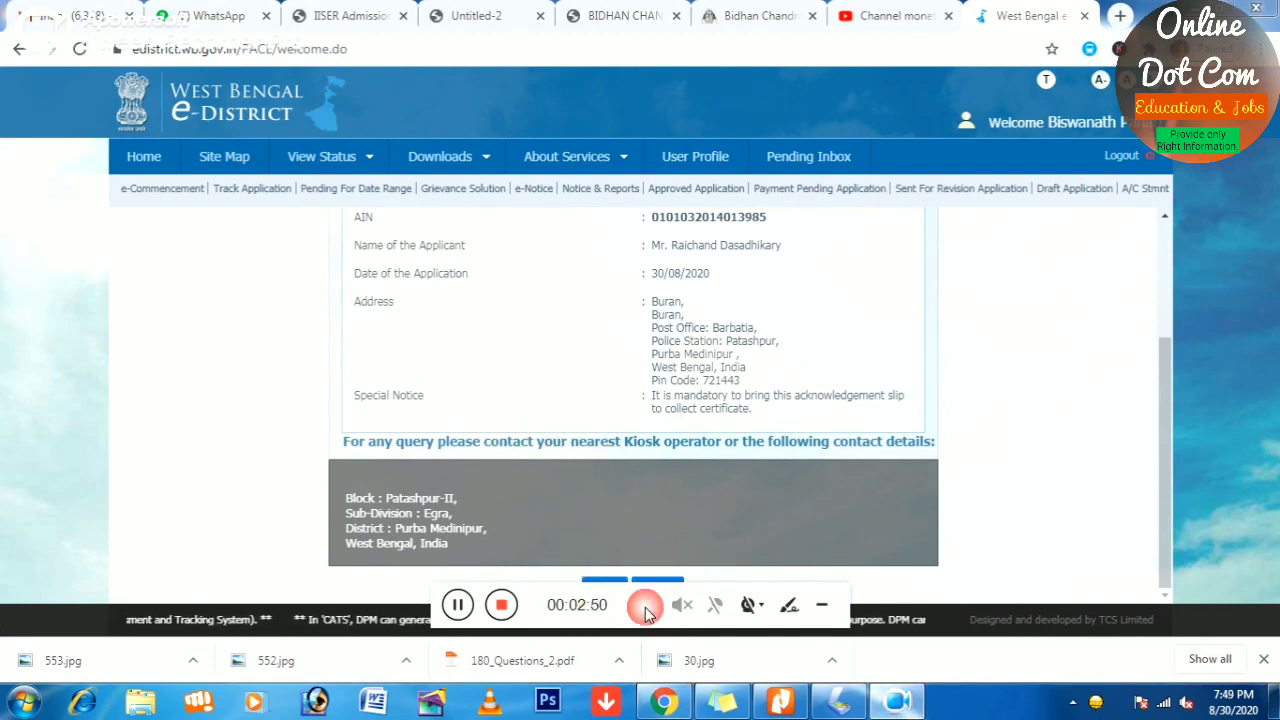
{"action": "left_click_drag", "start_coordinate": [672, 600], "coordinate": [1039, 571]}
{"action": "left_click", "coordinate": [607, 590]}
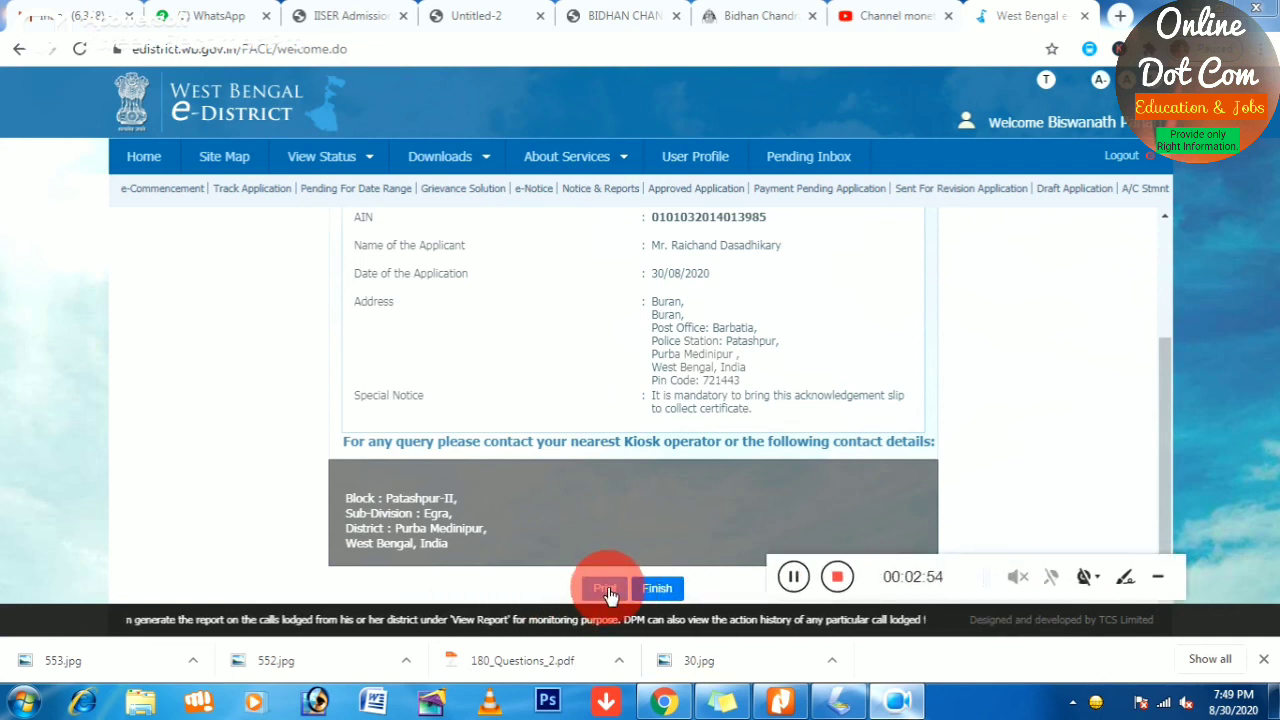